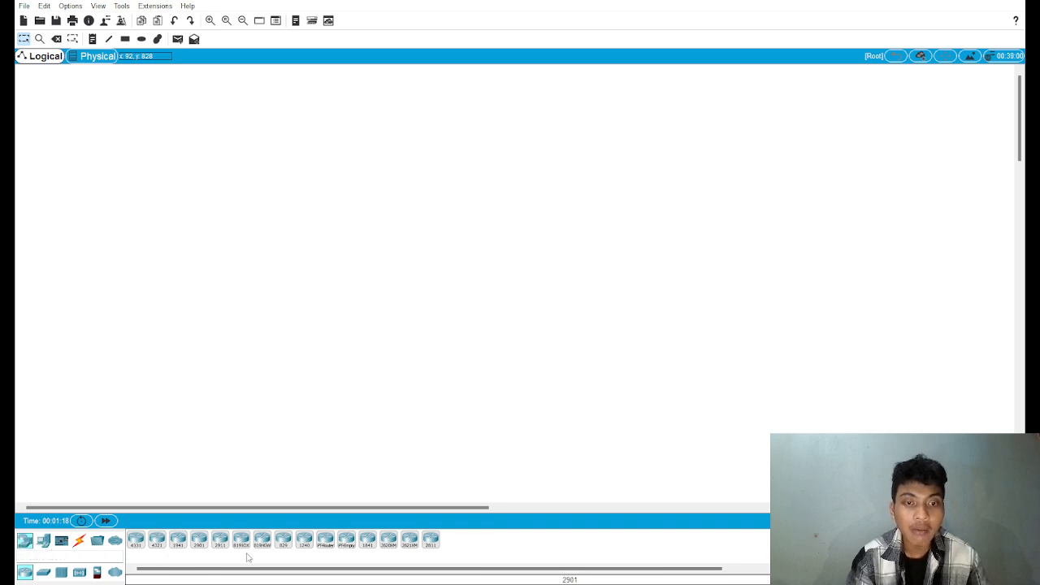
Step: Place three PC-PT end devices diagonally in the lower part of the empty logical workspace
{"action": "left_click", "coordinate": [43, 572]}
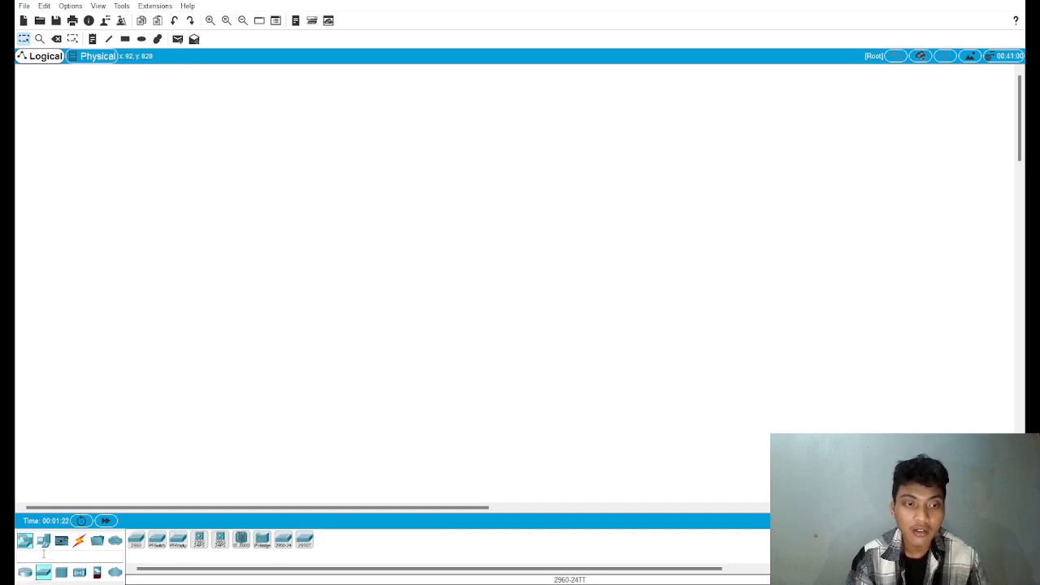
{"action": "left_click", "coordinate": [44, 543]}
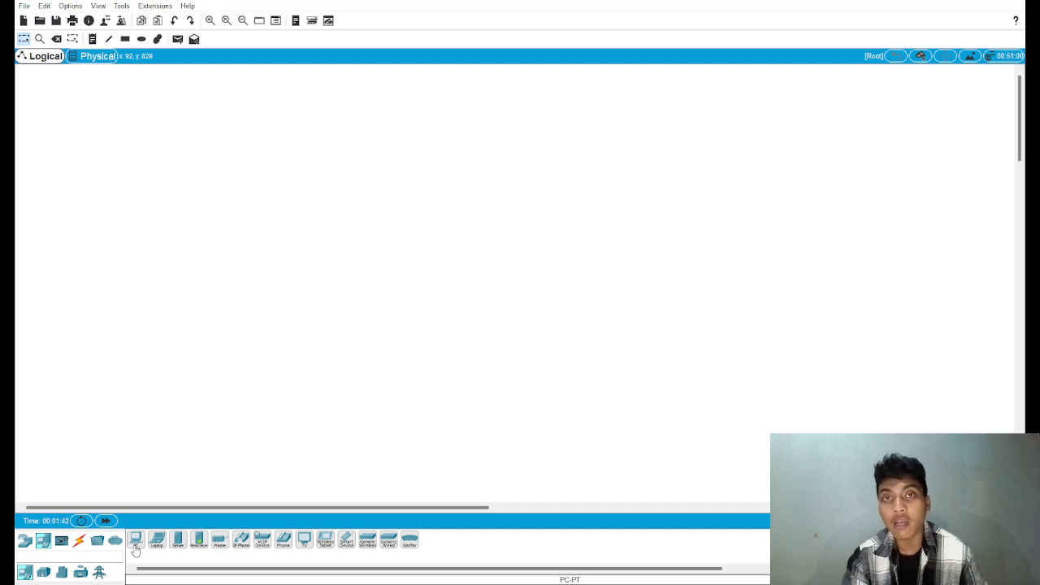
{"action": "left_click", "coordinate": [136, 541]}
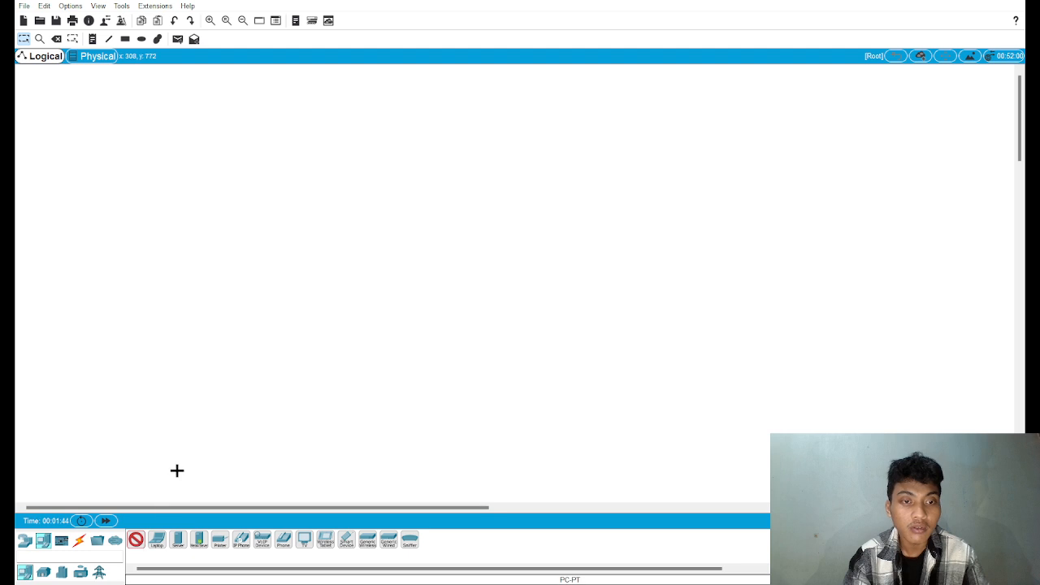
{"action": "left_click", "coordinate": [211, 400]}
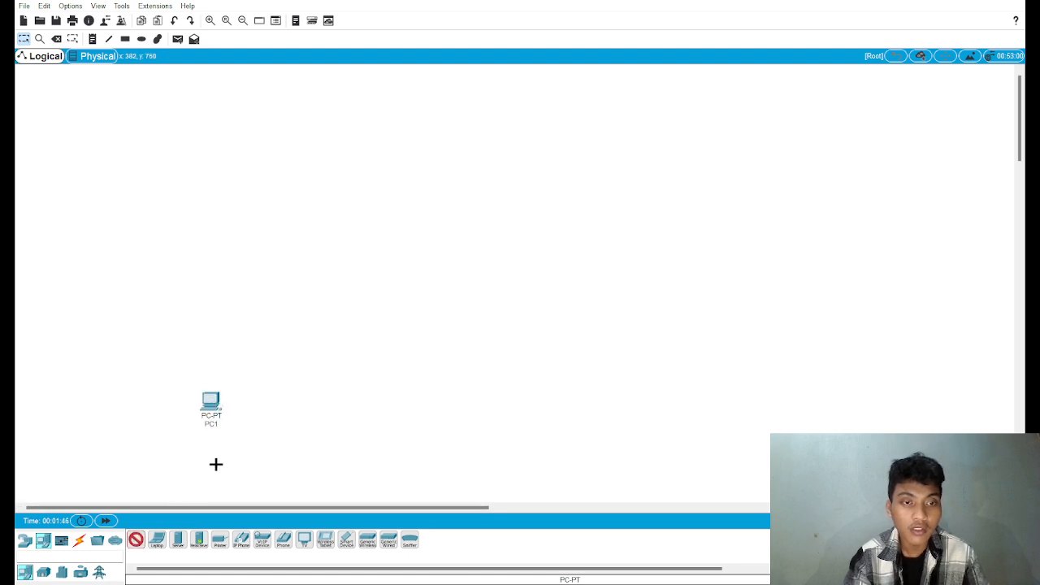
{"action": "left_click", "coordinate": [248, 443]}
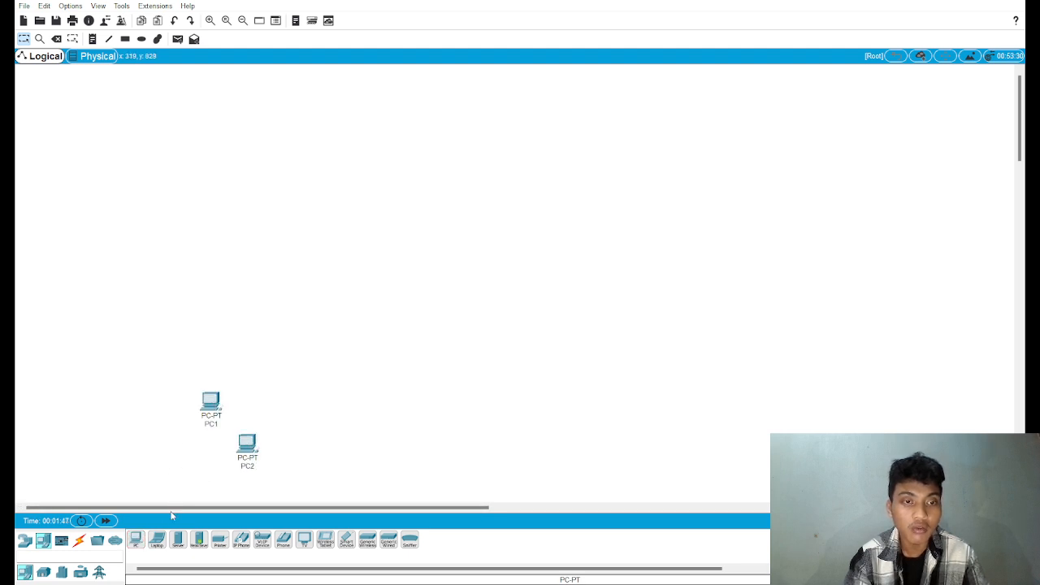
{"action": "left_click", "coordinate": [294, 476]}
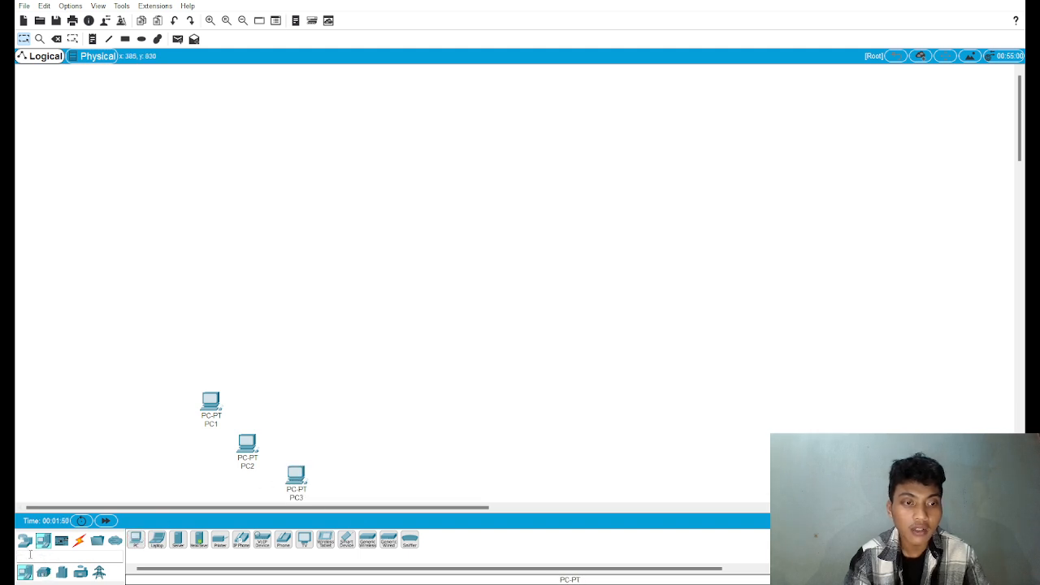
Step: Add a Router-PT-Empty up and away from the PCs, and a Switch-PT-Empty between the router and the PCs
{"action": "left_click", "coordinate": [24, 541]}
{"action": "left_click", "coordinate": [347, 542]}
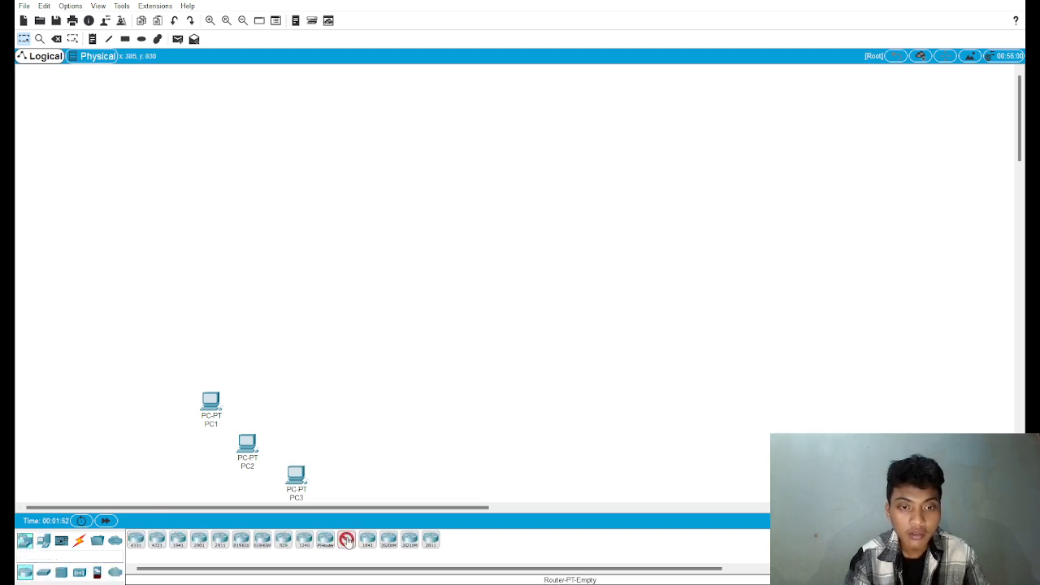
{"action": "left_click", "coordinate": [400, 320]}
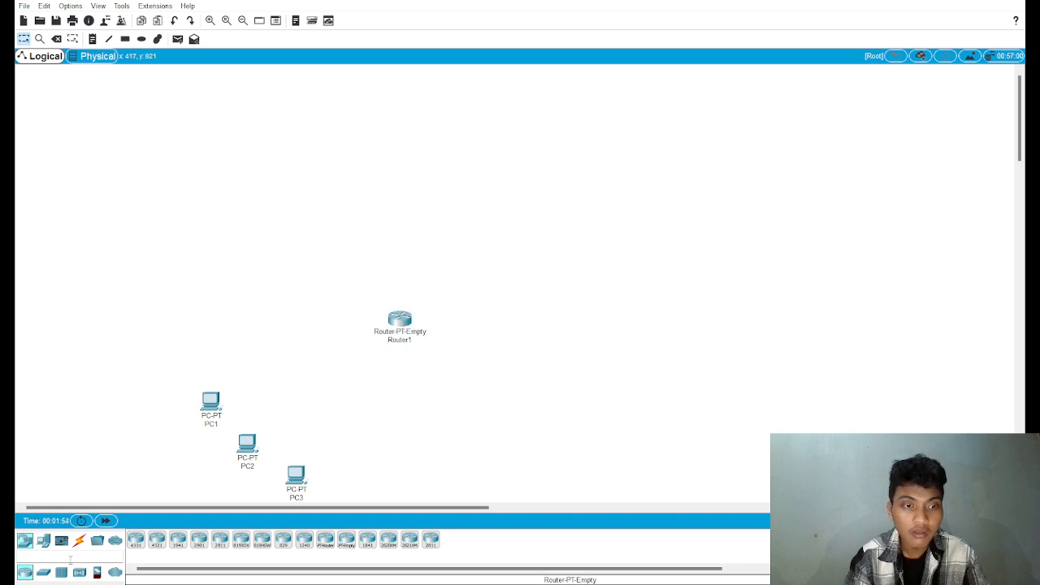
{"action": "left_click", "coordinate": [43, 572]}
{"action": "left_click", "coordinate": [177, 540]}
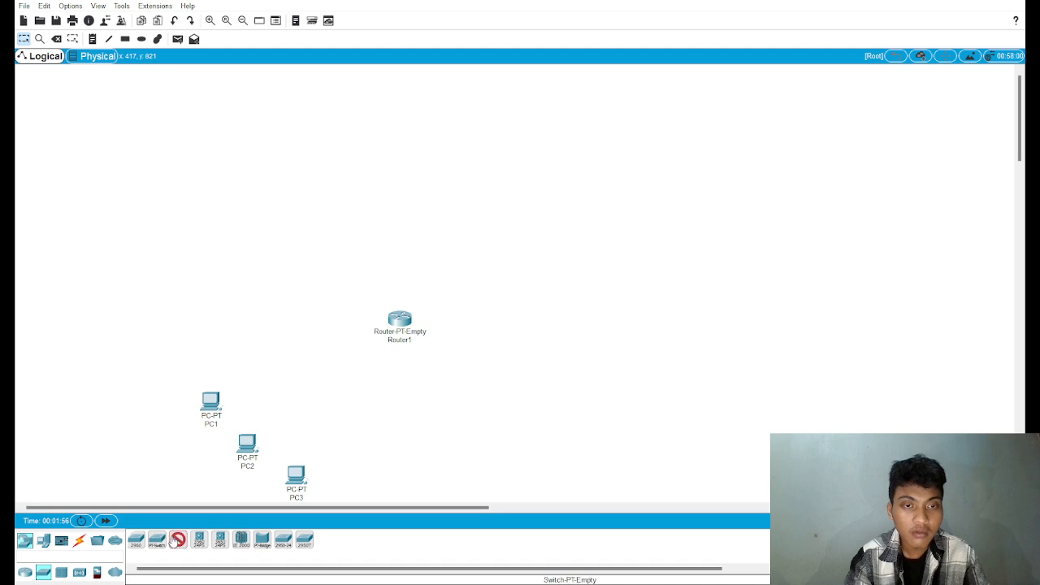
{"action": "left_click", "coordinate": [325, 382]}
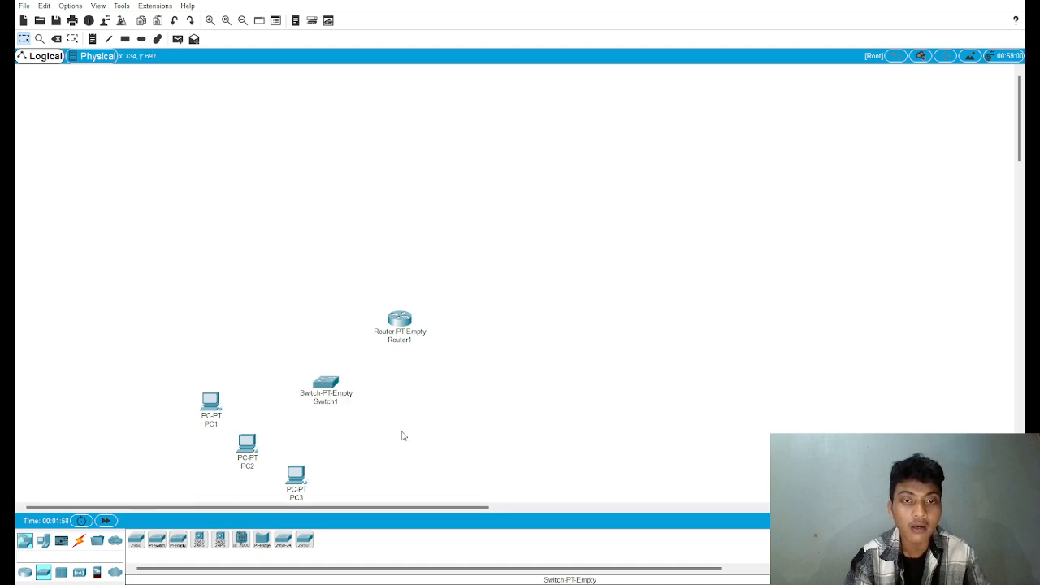
Step: Open the device configuration of Router1 and then of Switch1
{"action": "scroll", "coordinate": [402, 436], "scroll_direction": "down", "scroll_amount": 1}
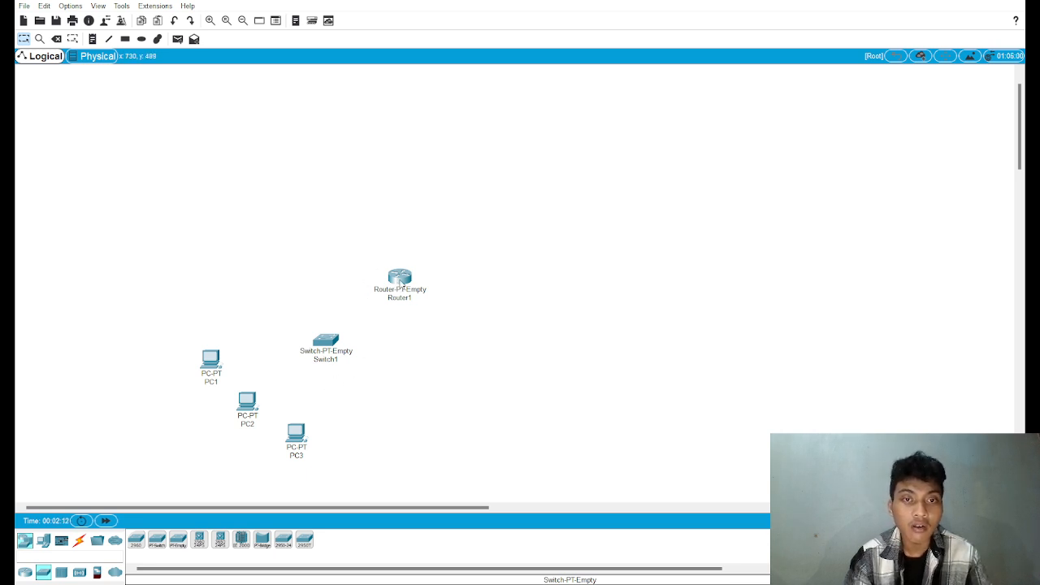
{"action": "left_click", "coordinate": [402, 282]}
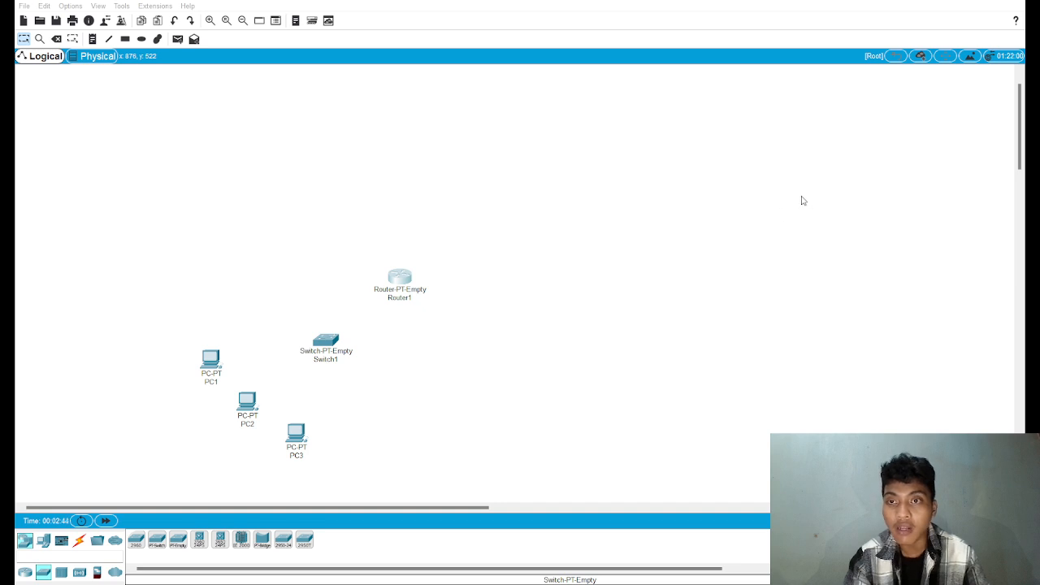
{"action": "left_click", "coordinate": [323, 344]}
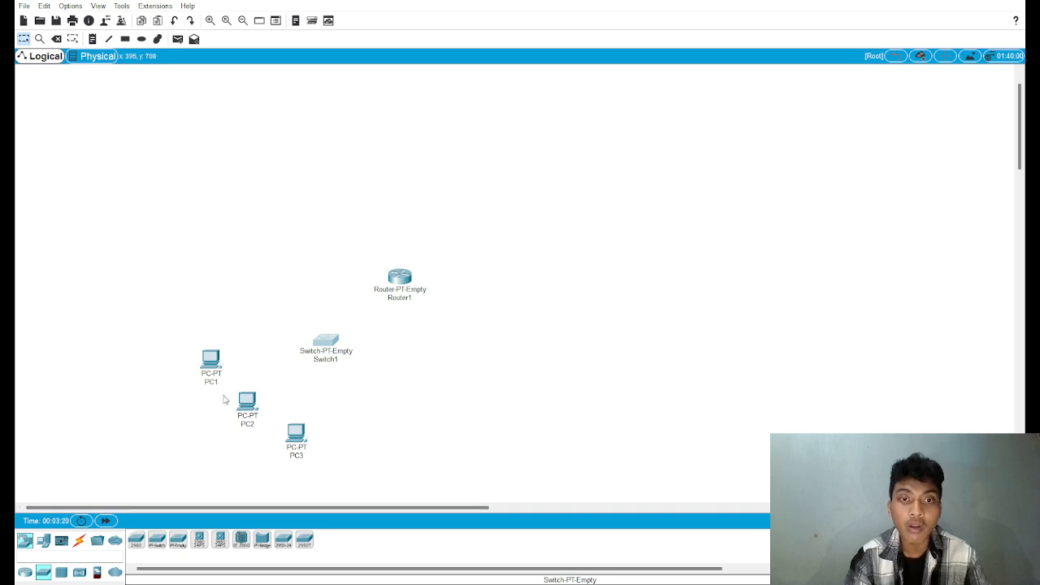
Step: Cable PC1, PC2 and PC3 to Switch1, and Switch1 to Router1, using Copper Straight-Through connections
{"action": "left_click", "coordinate": [78, 541]}
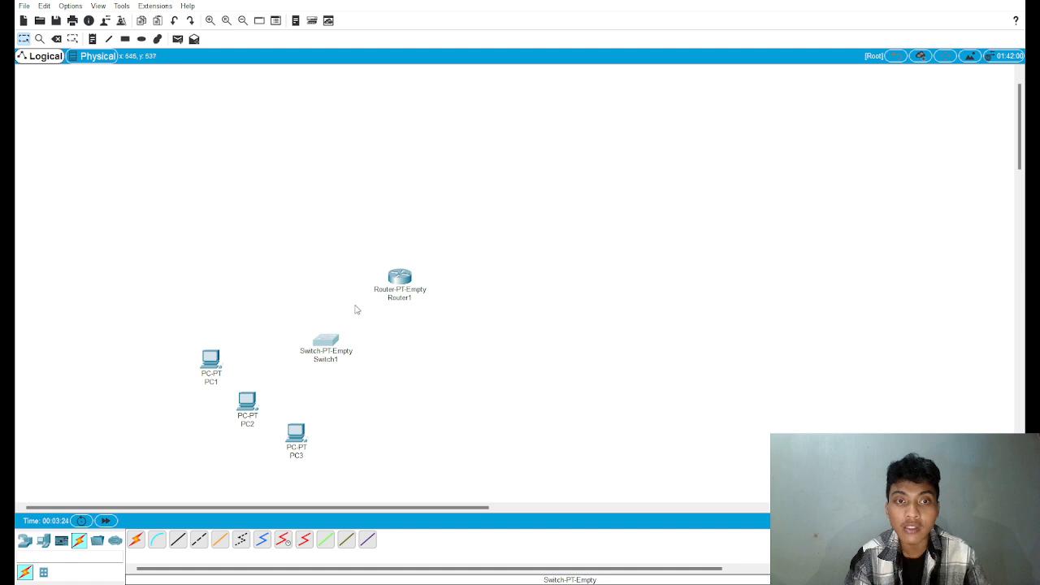
{"action": "left_click", "coordinate": [176, 541]}
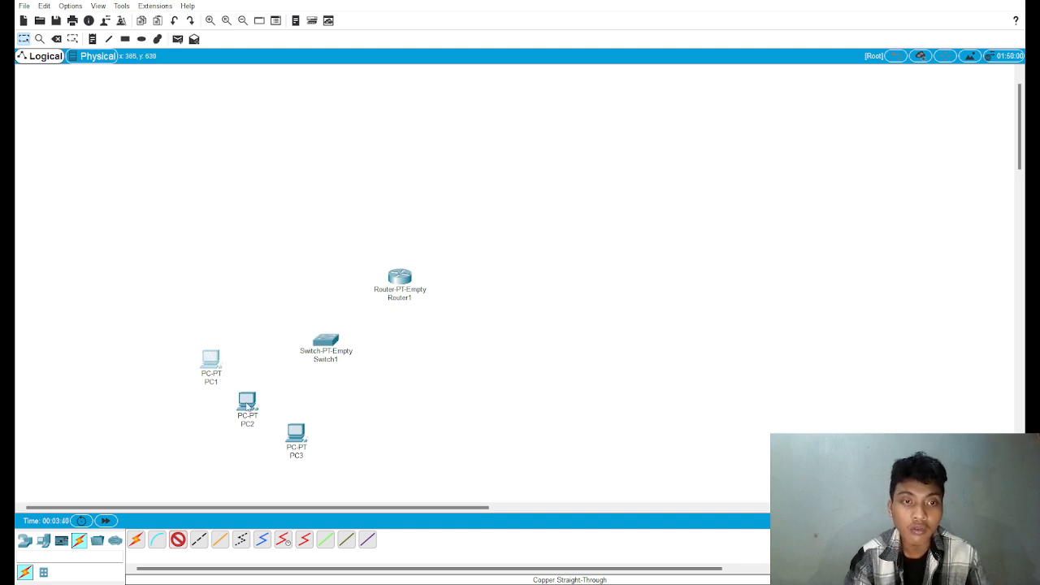
{"action": "left_click", "coordinate": [211, 359]}
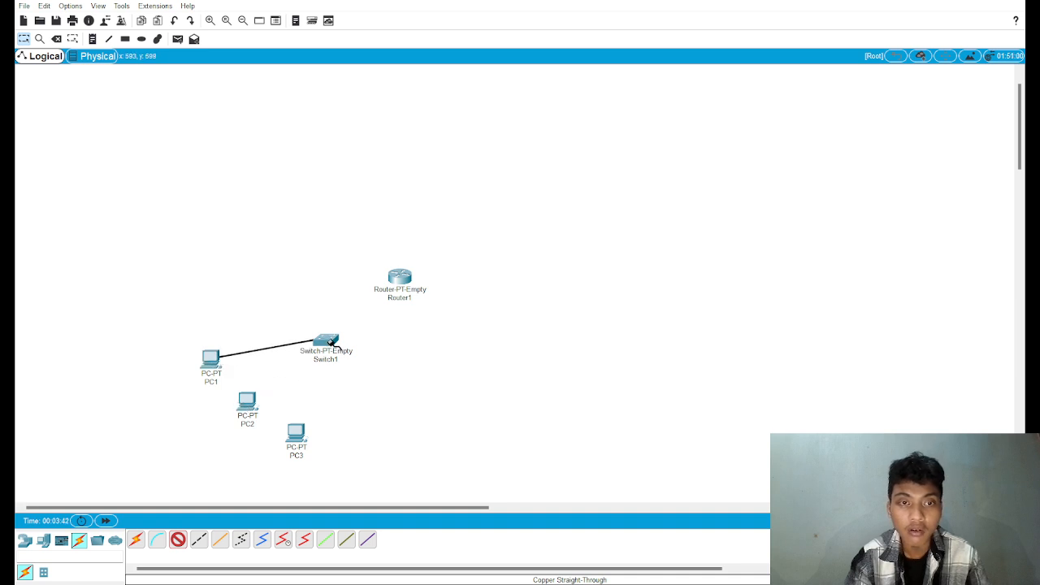
{"action": "left_click", "coordinate": [338, 345]}
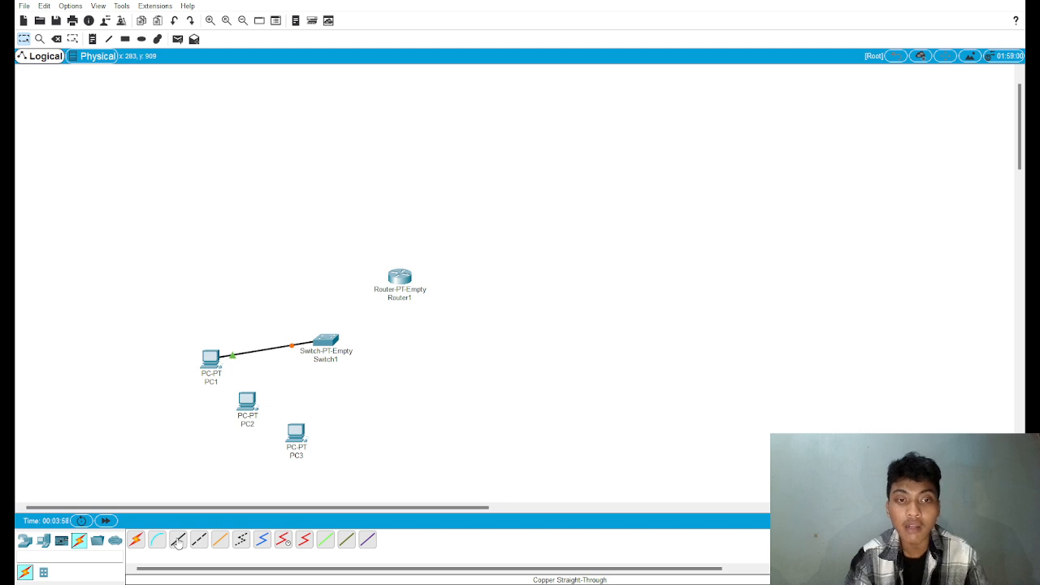
{"action": "left_click", "coordinate": [178, 543]}
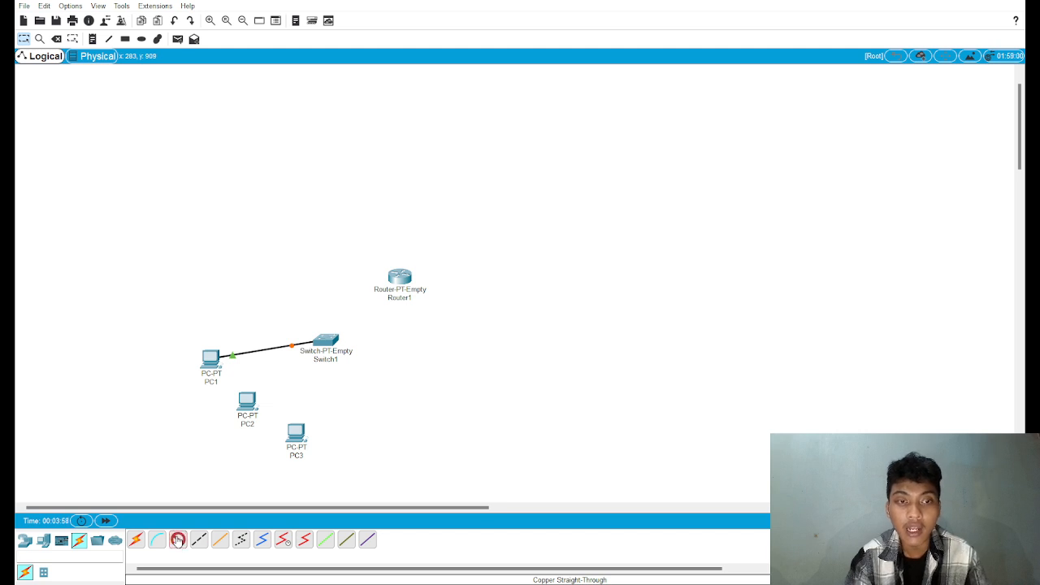
{"action": "left_click", "coordinate": [256, 416]}
{"action": "left_click", "coordinate": [325, 342]}
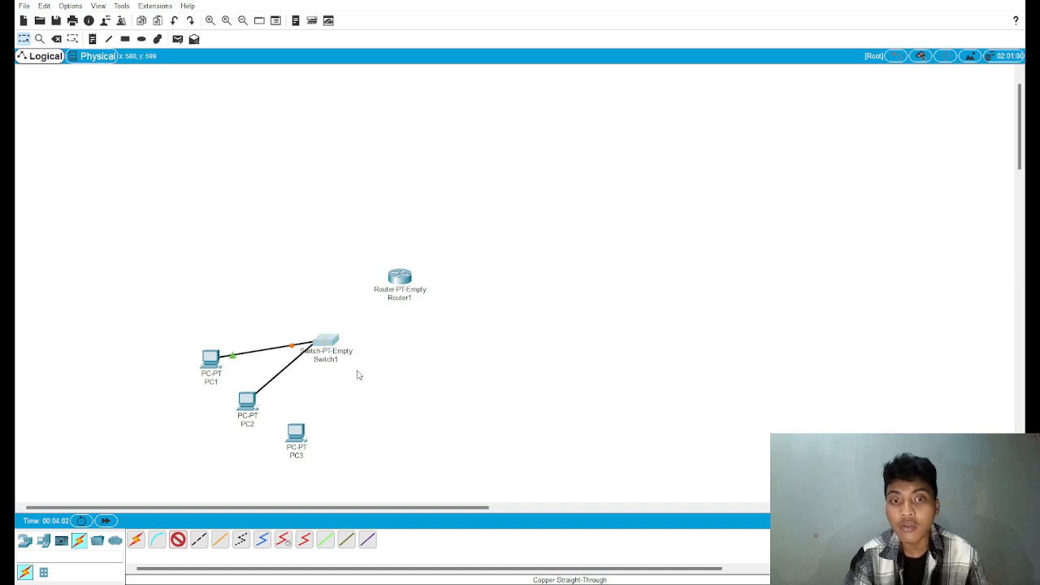
{"action": "left_click", "coordinate": [299, 439]}
{"action": "left_click", "coordinate": [326, 345]}
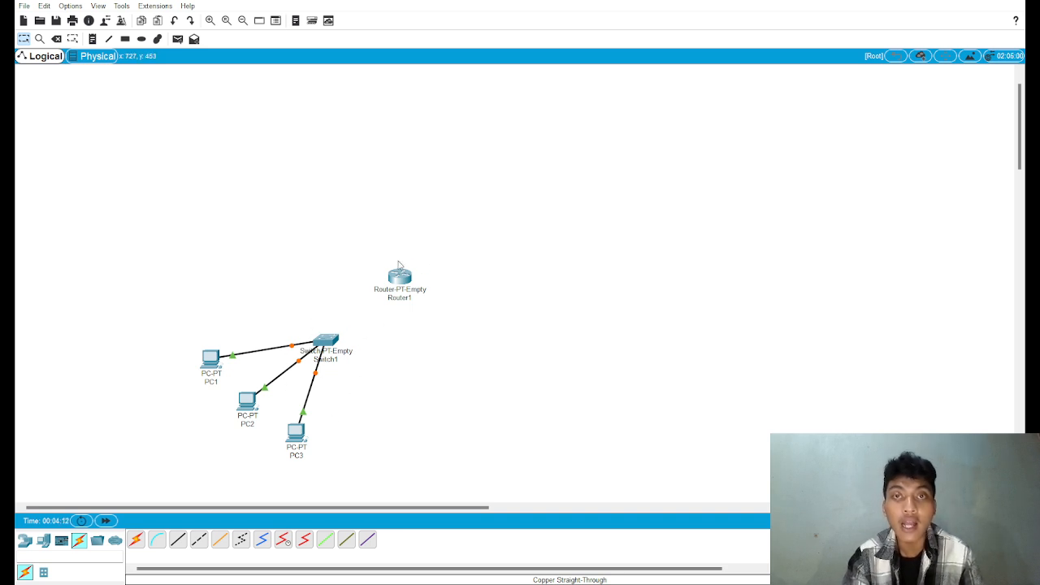
{"action": "left_click", "coordinate": [179, 542]}
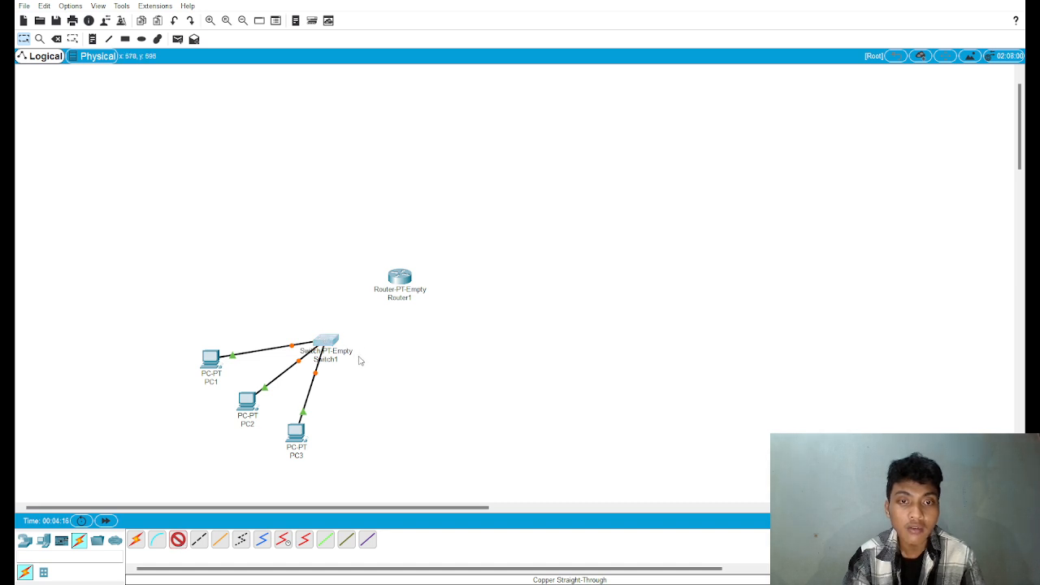
{"action": "left_click", "coordinate": [360, 360]}
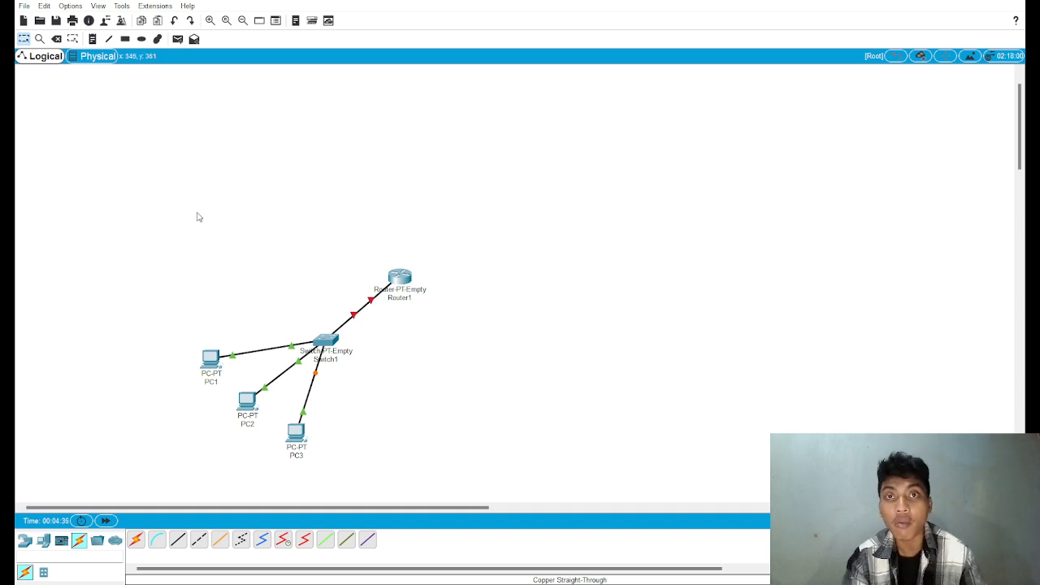
Step: Duplicate the complete router, switch and three-PC network three times, arranging the four networks in a two-by-two layout
{"action": "left_click_drag", "start_coordinate": [182, 209], "coordinate": [475, 465]}
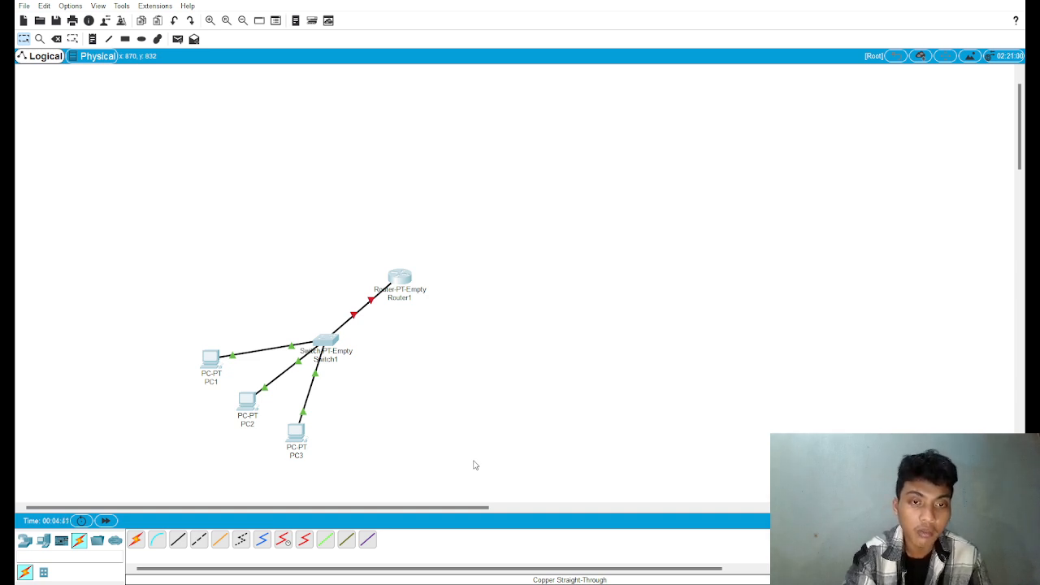
{"action": "key", "text": "ctrl+v"}
{"action": "left_click_drag", "start_coordinate": [398, 242], "coordinate": [642, 120]}
{"action": "key", "text": "ctrl+v"}
{"action": "key", "text": "ctrl+v"}
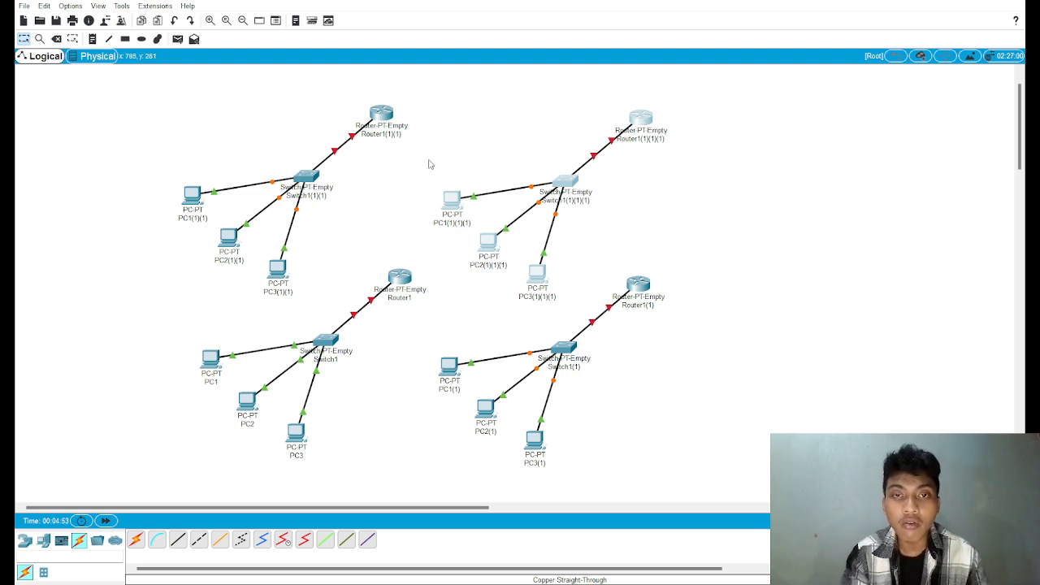
Step: Move the switch and three PCs of the upper-right network farther right, leaving its router in place
{"action": "left_click_drag", "start_coordinate": [421, 160], "coordinate": [543, 214]}
{"action": "left_click_drag", "start_coordinate": [454, 149], "coordinate": [569, 299]}
{"action": "left_click_drag", "start_coordinate": [567, 195], "coordinate": [791, 163]}
Step: Move the routers of the three copied networks inward so they gather near the center of the topology
{"action": "left_click", "coordinate": [642, 117]}
{"action": "left_click_drag", "start_coordinate": [645, 118], "coordinate": [550, 157]}
{"action": "left_click_drag", "start_coordinate": [371, 113], "coordinate": [393, 157]}
{"action": "left_click_drag", "start_coordinate": [652, 286], "coordinate": [562, 282]}
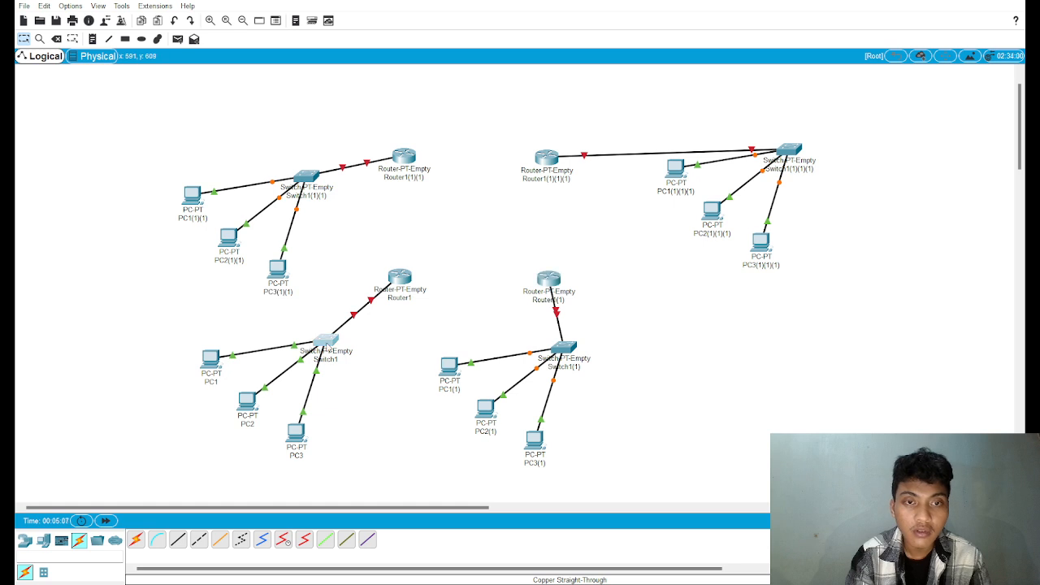
Step: Rearrange the PCs around Switch1, with PC1 to its left, PC2 to its lower left and PC3 directly below
{"action": "left_click_drag", "start_coordinate": [325, 351], "coordinate": [327, 348]}
{"action": "left_click_drag", "start_coordinate": [306, 443], "coordinate": [328, 414]}
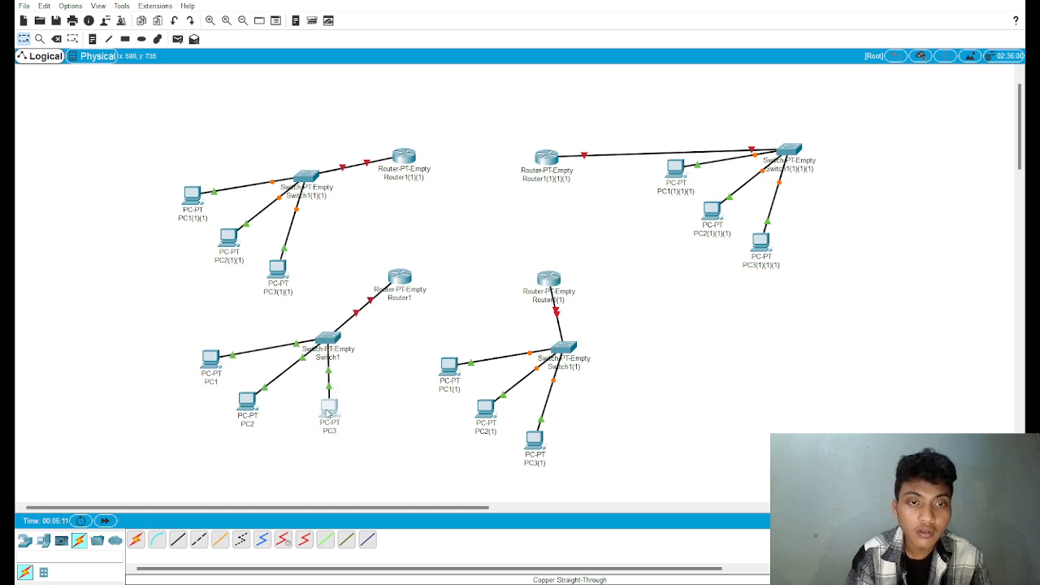
{"action": "left_click_drag", "start_coordinate": [251, 406], "coordinate": [276, 404]}
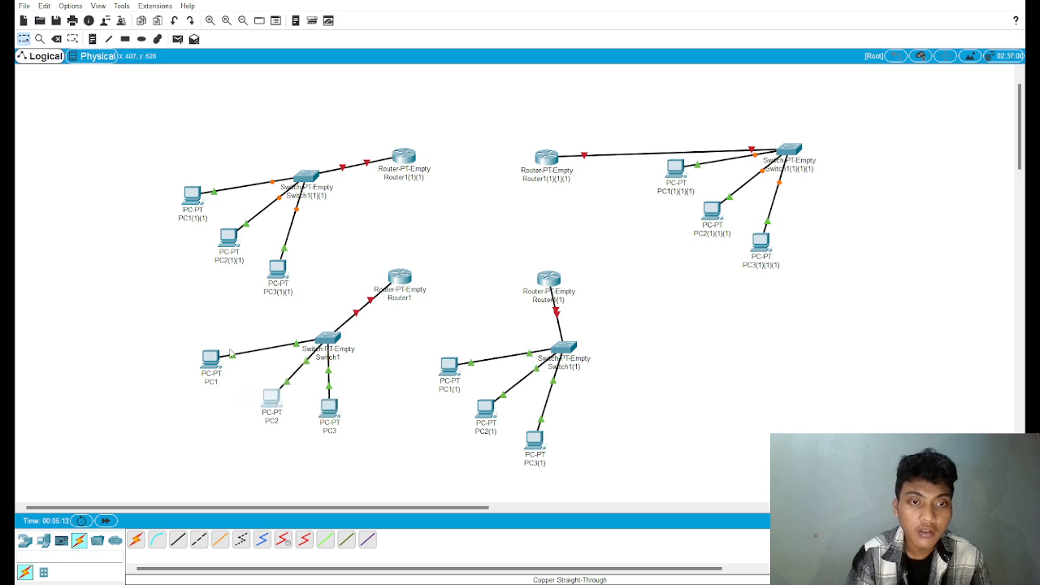
{"action": "left_click_drag", "start_coordinate": [204, 361], "coordinate": [243, 342]}
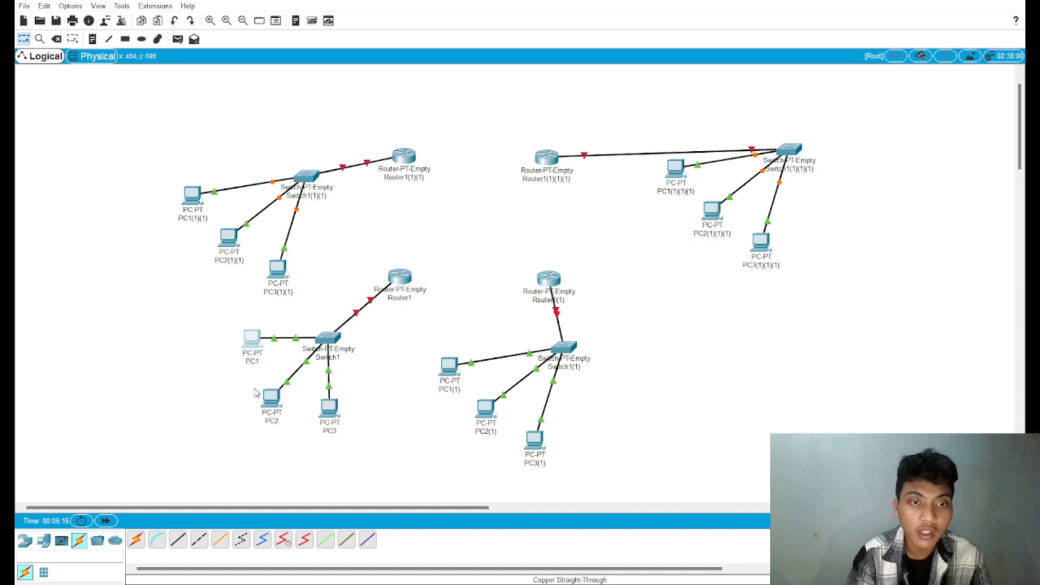
{"action": "left_click_drag", "start_coordinate": [268, 396], "coordinate": [252, 402]}
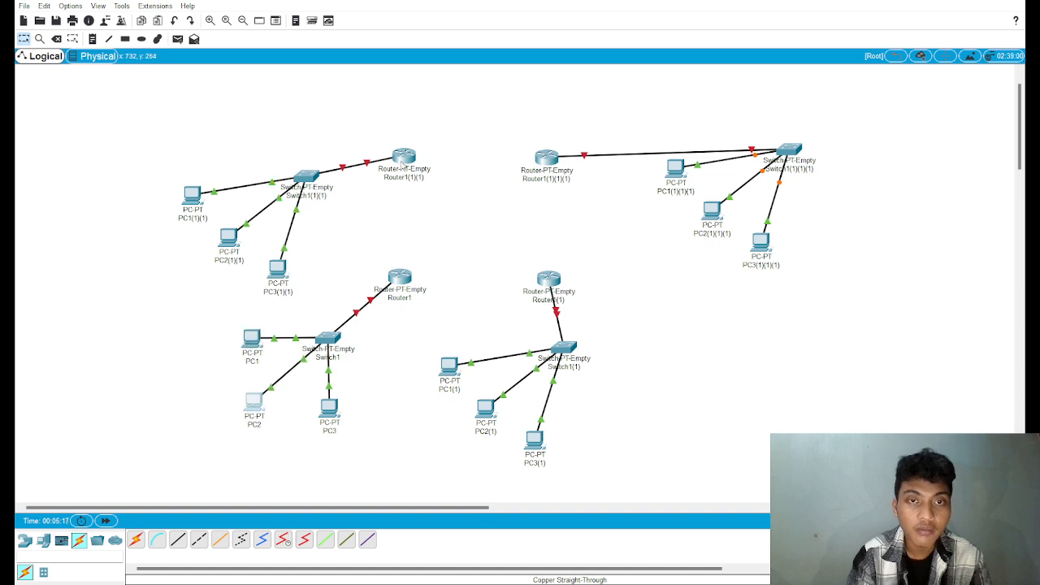
Step: Raise Switch1(1)(1) above its router in the upper-left network, and shift all four networks down together to make room
{"action": "left_click_drag", "start_coordinate": [402, 162], "coordinate": [398, 170]}
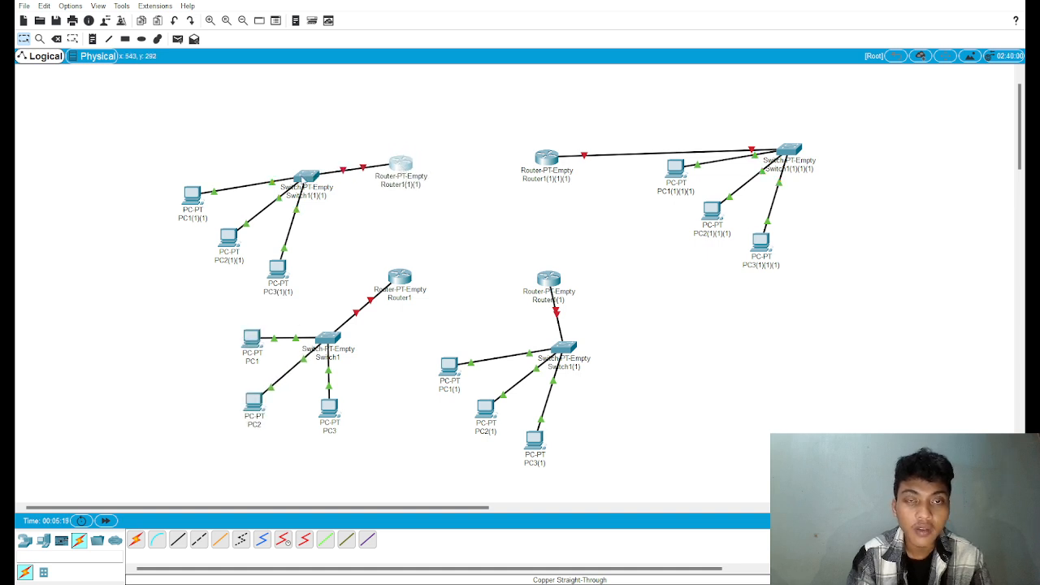
{"action": "left_click_drag", "start_coordinate": [304, 178], "coordinate": [325, 120]}
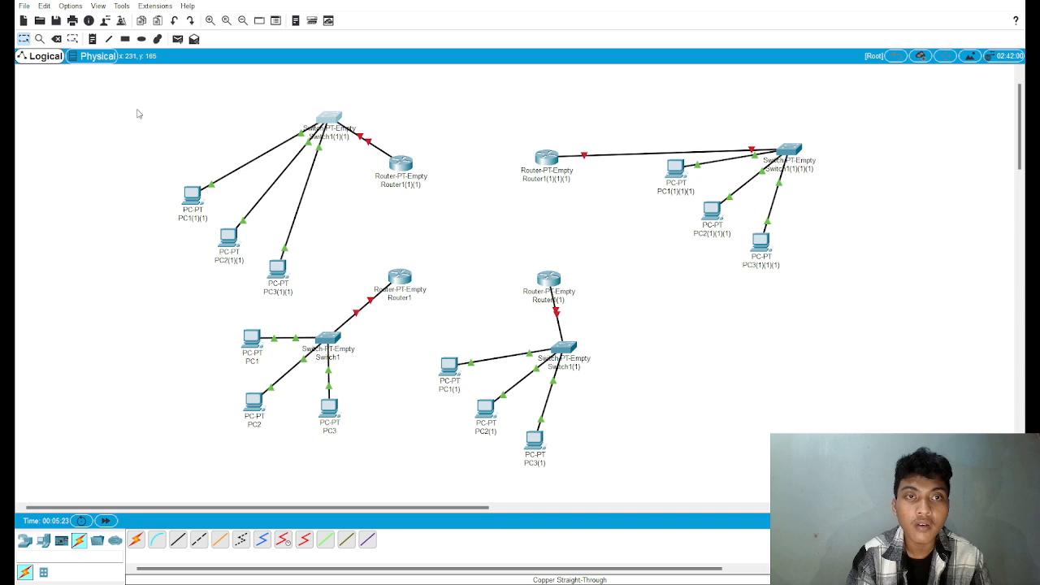
{"action": "left_click_drag", "start_coordinate": [179, 70], "coordinate": [821, 240]}
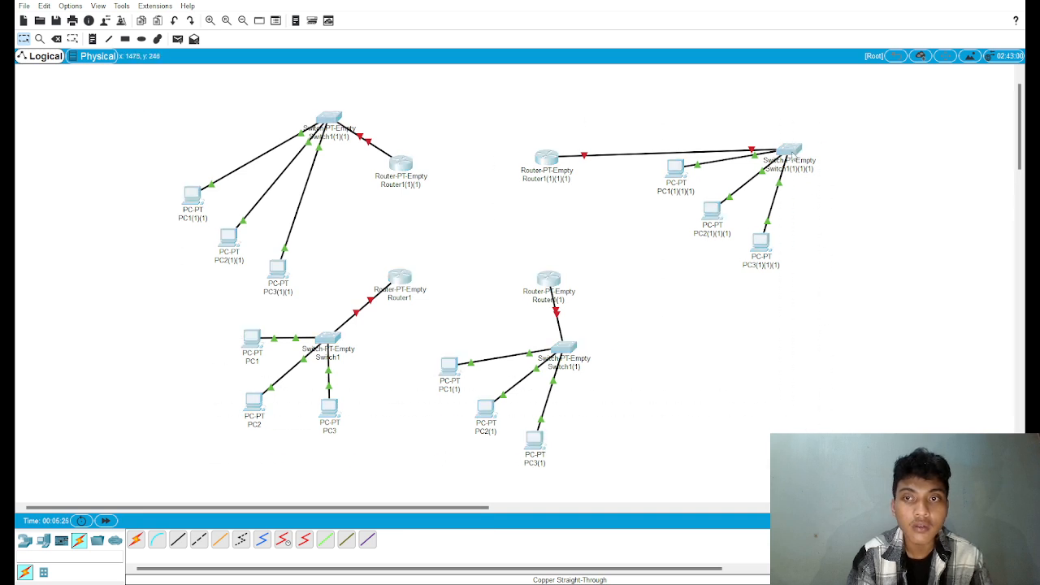
{"action": "left_click_drag", "start_coordinate": [792, 154], "coordinate": [796, 210]}
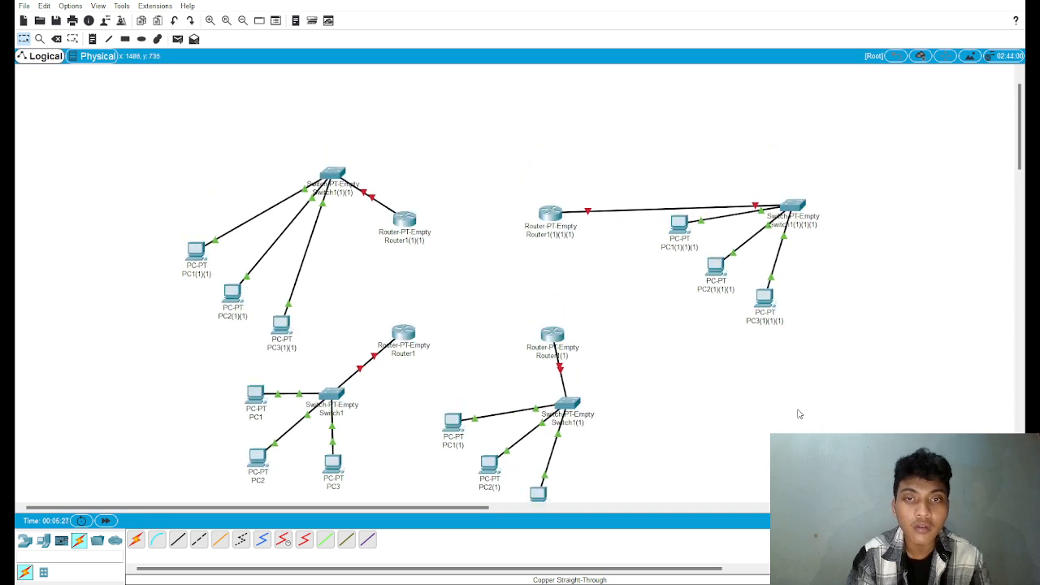
Step: Rearrange the PCs around Switch1(1)(1), with PC1(1)(1) directly above, PC2(1)(1) to its upper left and PC3(1)(1) to its left
{"action": "left_click", "coordinate": [199, 250]}
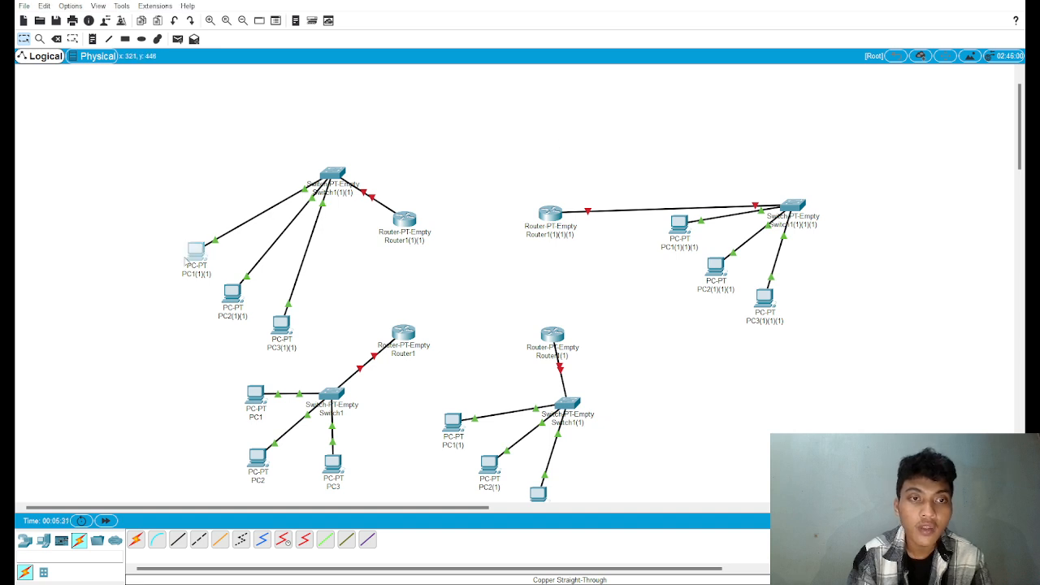
{"action": "left_click_drag", "start_coordinate": [198, 257], "coordinate": [336, 106]}
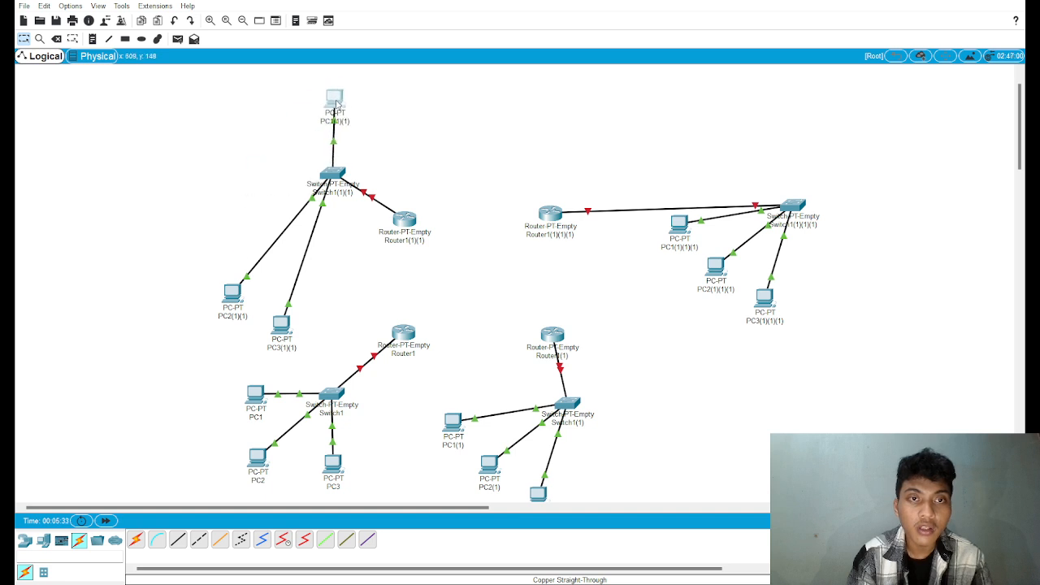
{"action": "left_click_drag", "start_coordinate": [232, 293], "coordinate": [265, 106]}
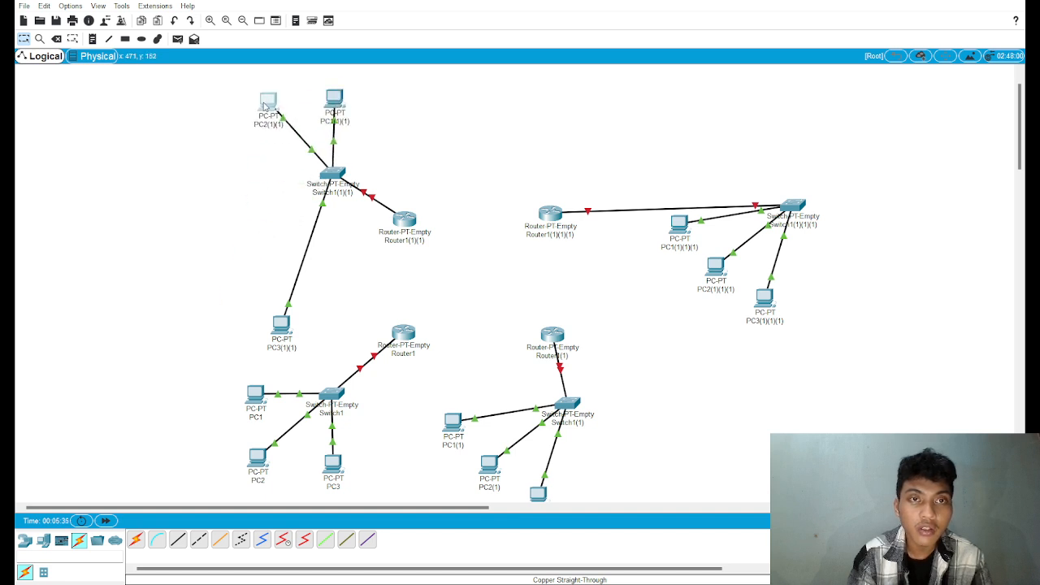
{"action": "left_click_drag", "start_coordinate": [282, 324], "coordinate": [256, 174]}
{"action": "left_click_drag", "start_coordinate": [270, 96], "coordinate": [262, 96]}
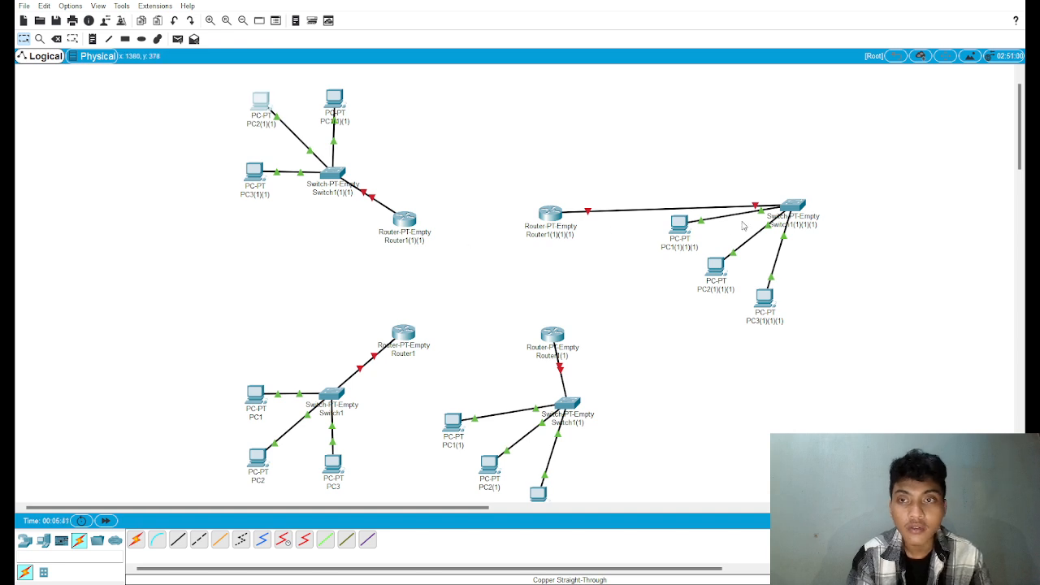
Step: Move Switch1(1)(1)(1) to the upper right of its router, with its PCs directly above, to the upper right and to the right
{"action": "left_click_drag", "start_coordinate": [794, 206], "coordinate": [630, 171]}
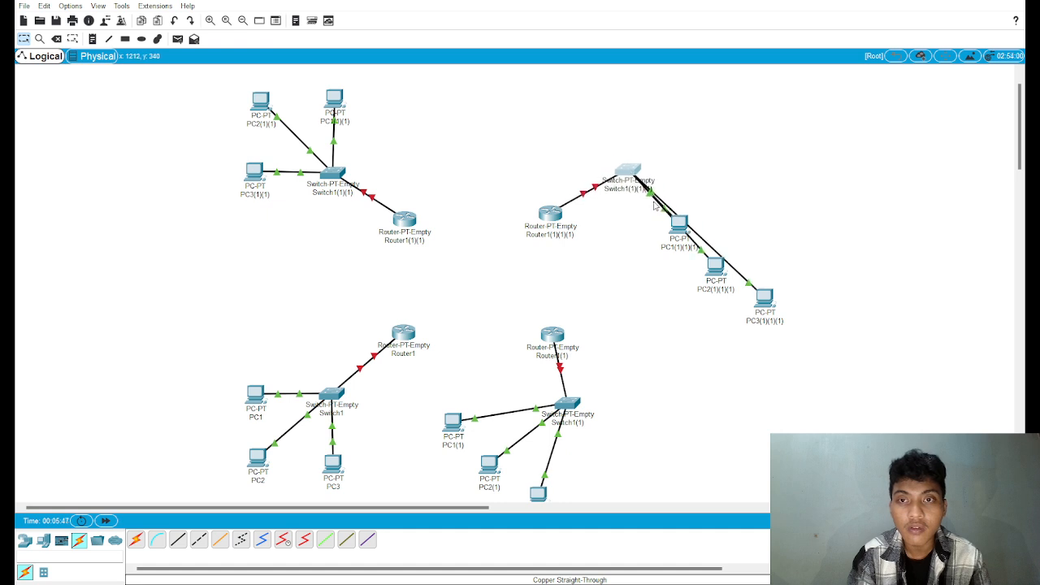
{"action": "left_click_drag", "start_coordinate": [678, 223], "coordinate": [624, 98]}
{"action": "left_click_drag", "start_coordinate": [761, 309], "coordinate": [695, 104]}
{"action": "left_click_drag", "start_coordinate": [721, 268], "coordinate": [716, 173]}
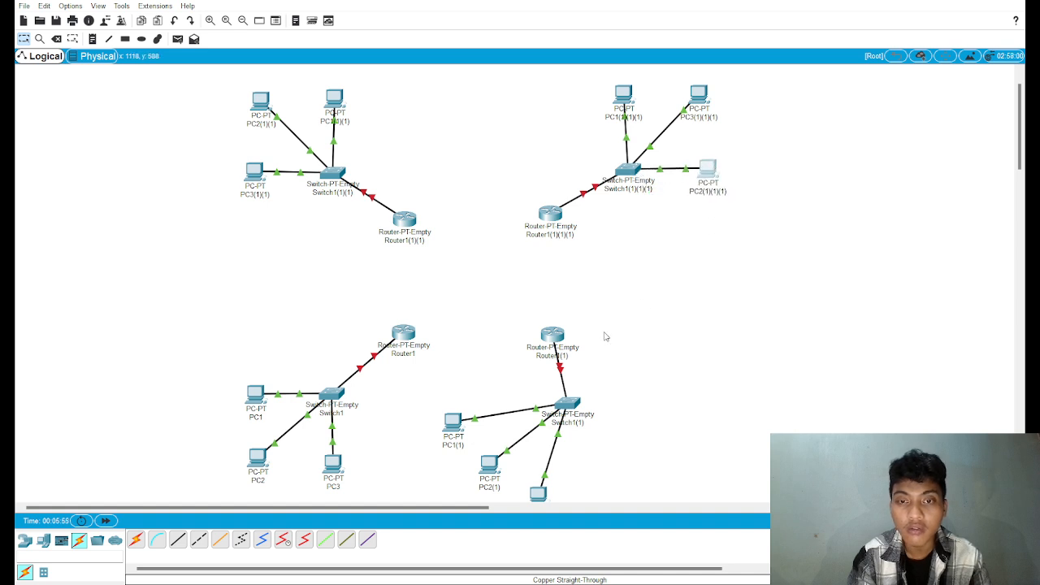
Step: Move Switch1(1) to the lower right of its router, with PC1(1) to its right, PC2(1) directly below and PC3(1) to its lower right
{"action": "left_click_drag", "start_coordinate": [576, 410], "coordinate": [642, 396]}
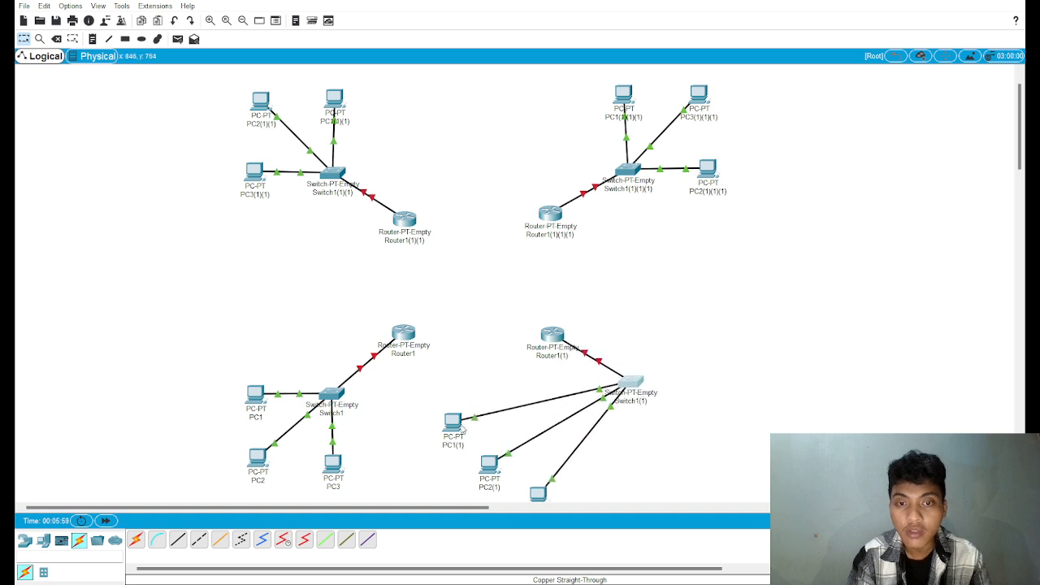
{"action": "left_click_drag", "start_coordinate": [463, 429], "coordinate": [720, 384]}
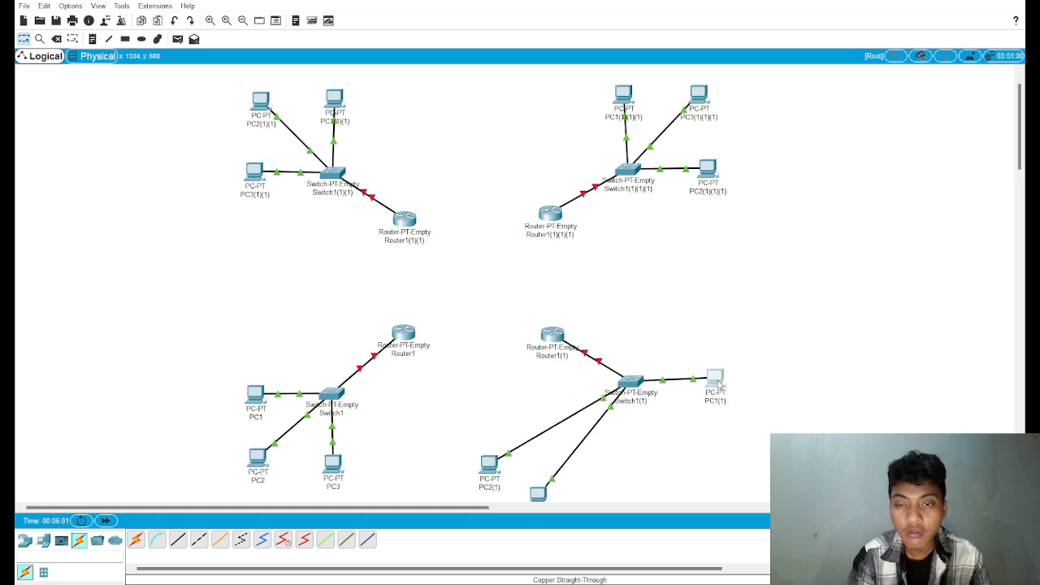
{"action": "left_click_drag", "start_coordinate": [491, 466], "coordinate": [628, 470]}
{"action": "left_click_drag", "start_coordinate": [542, 493], "coordinate": [721, 460]}
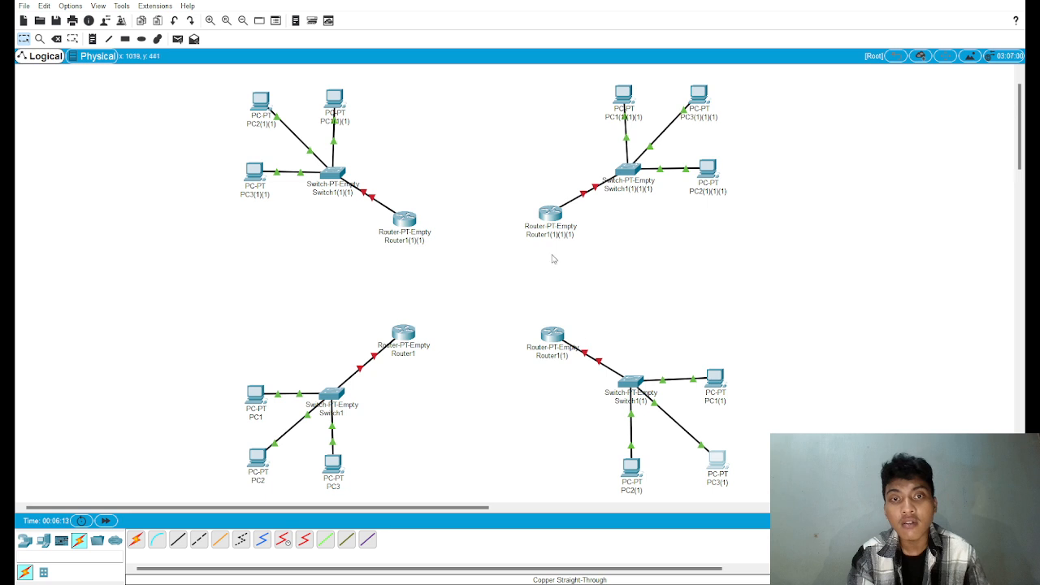
Step: Connect the four routers in a ring with Copper Cross-Over cables
{"action": "left_click", "coordinate": [201, 541]}
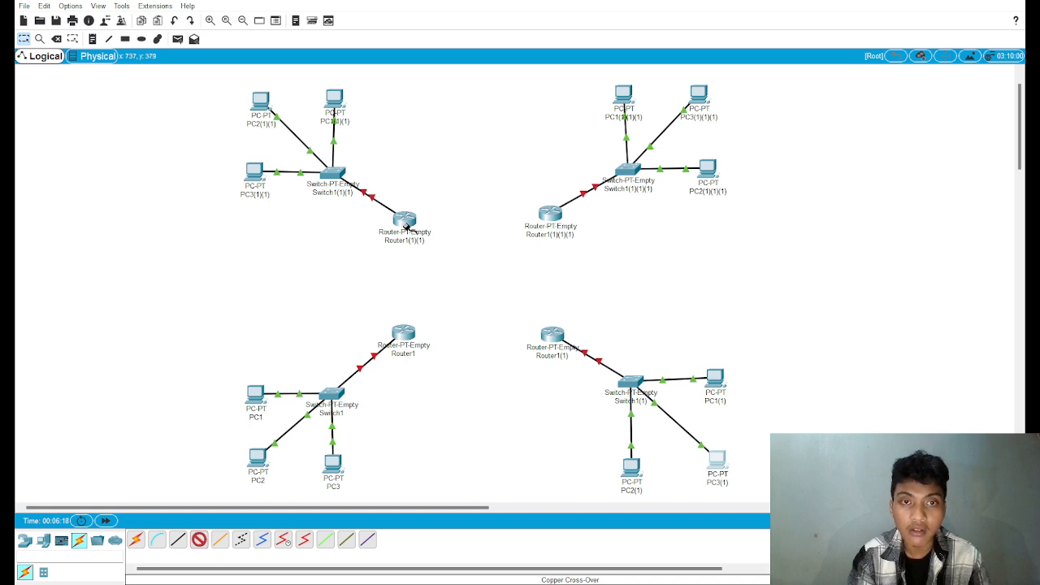
{"action": "left_click", "coordinate": [435, 252]}
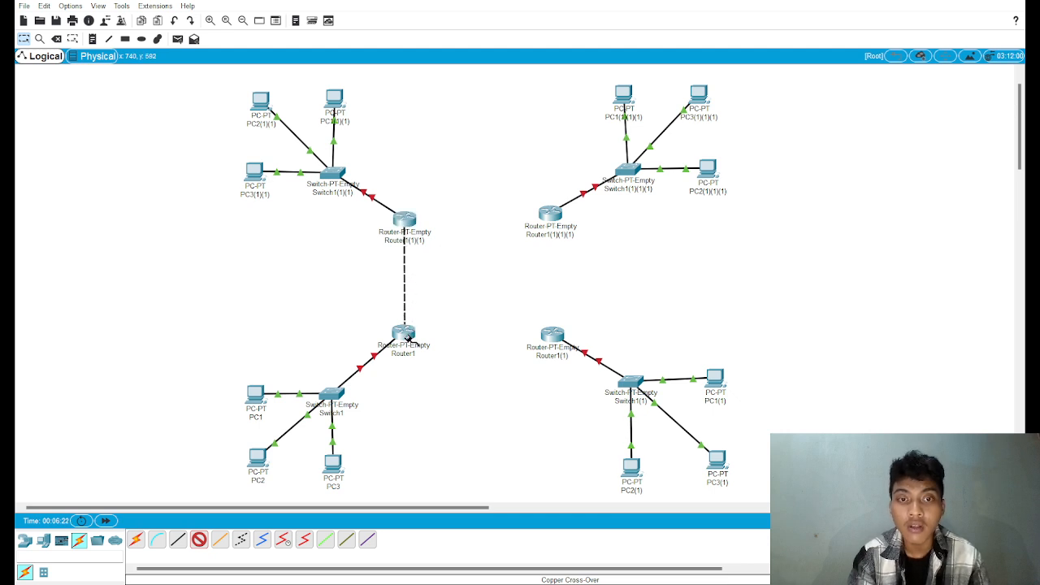
{"action": "left_click", "coordinate": [446, 361]}
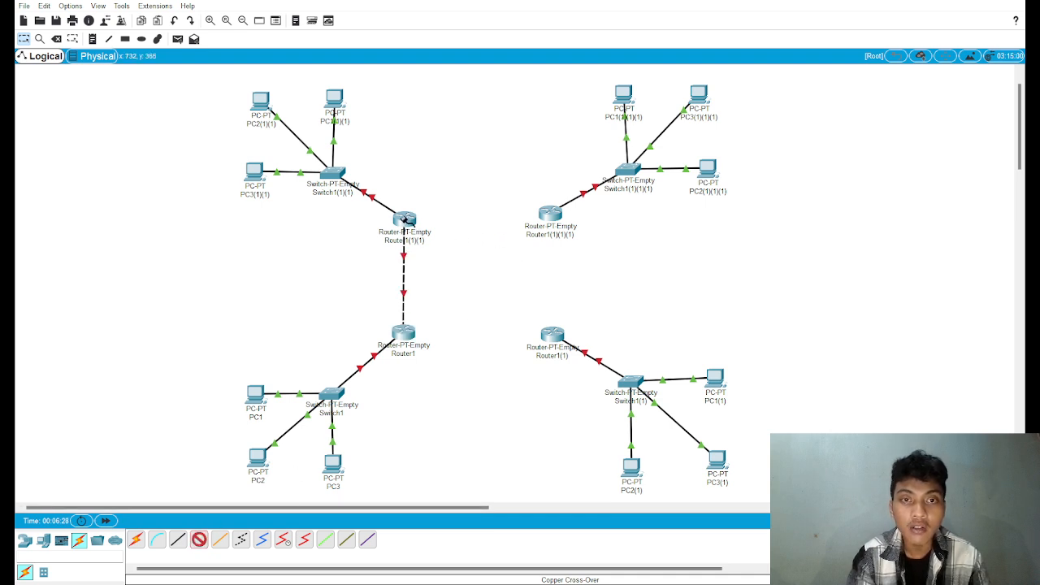
{"action": "left_click", "coordinate": [406, 221]}
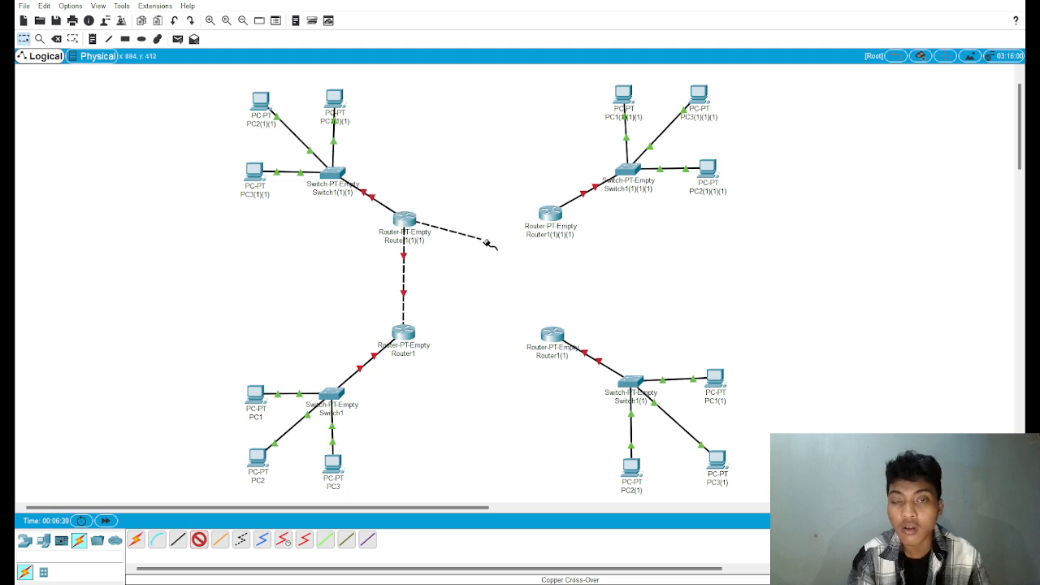
{"action": "left_click", "coordinate": [550, 216]}
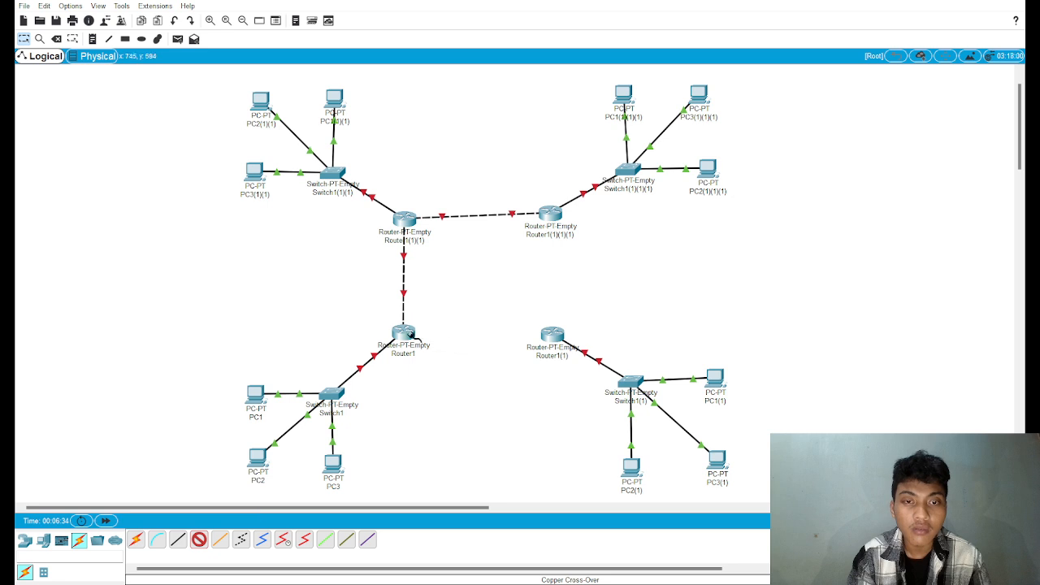
{"action": "left_click", "coordinate": [552, 334]}
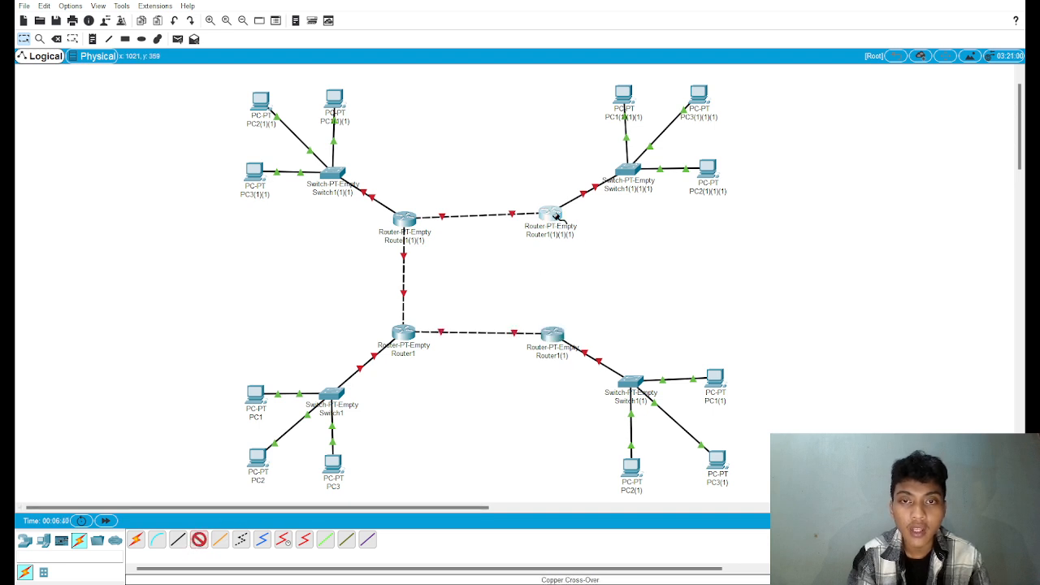
{"action": "left_click", "coordinate": [551, 216]}
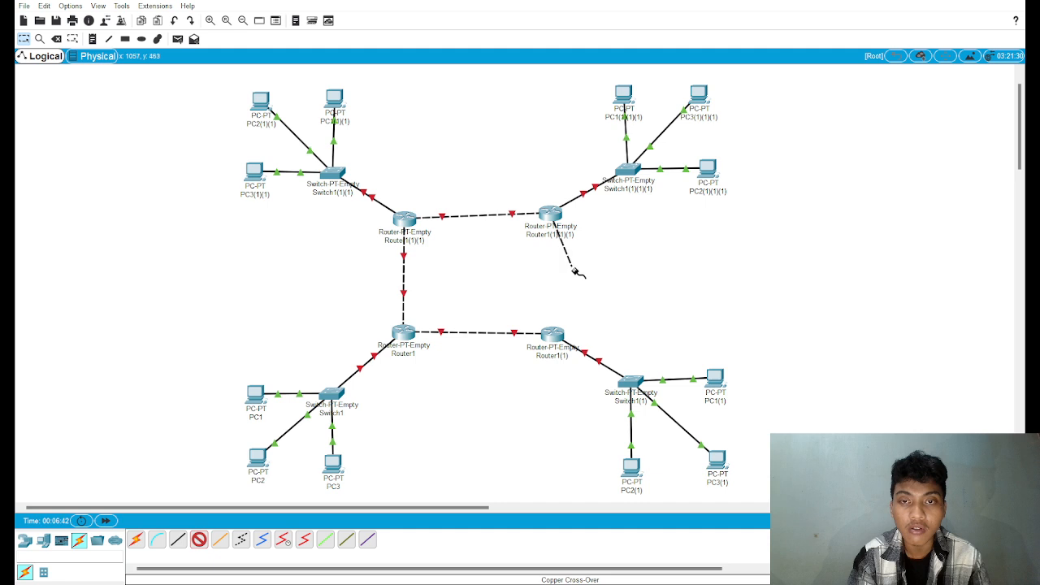
{"action": "left_click", "coordinate": [552, 334]}
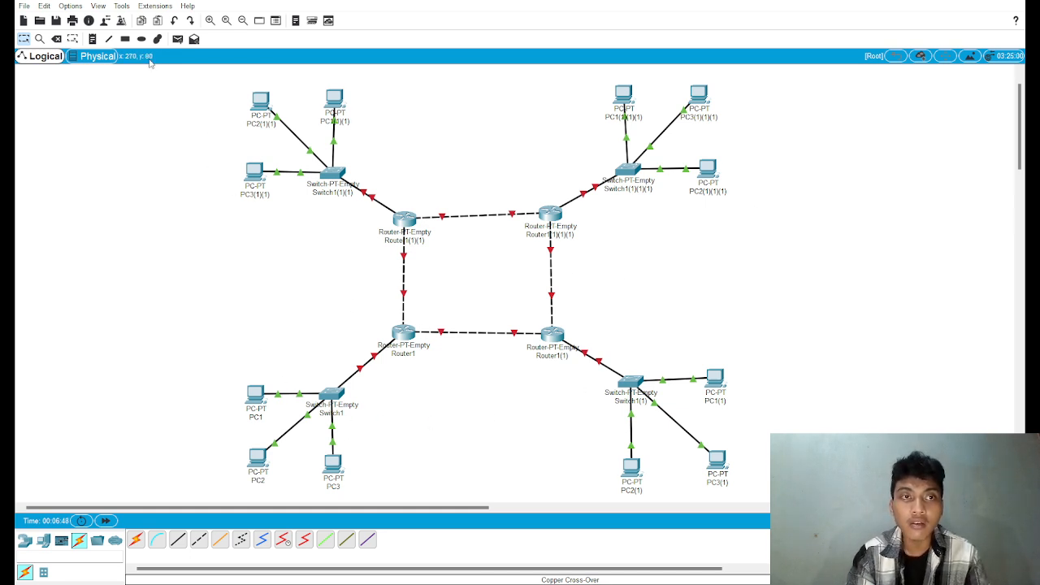
Step: Draw a yellow filled rectangle behind the switch and PCs of each of the four networks, leaving the routers outside
{"action": "left_click", "coordinate": [125, 39]}
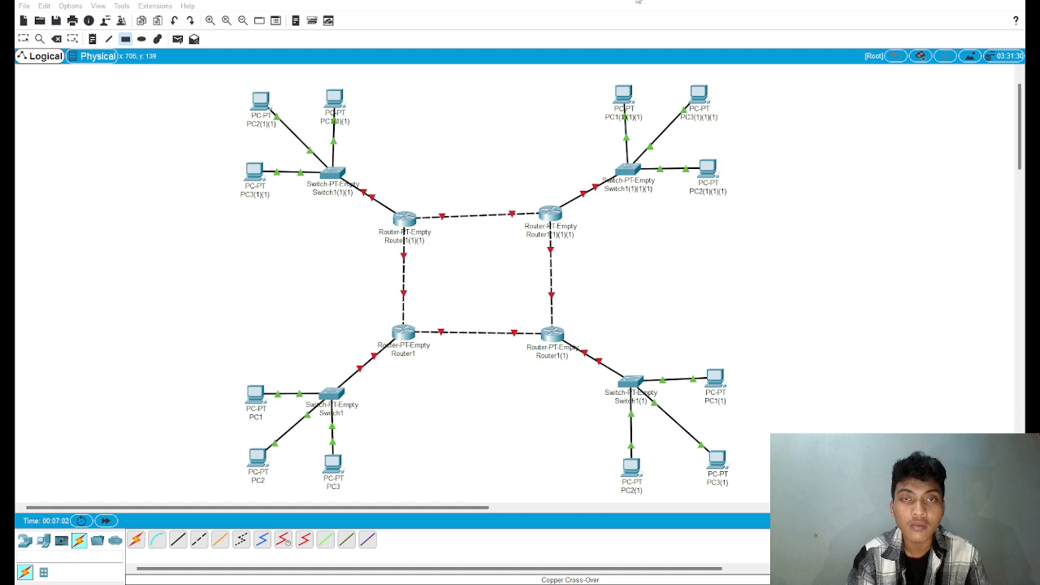
{"action": "left_click", "coordinate": [125, 40]}
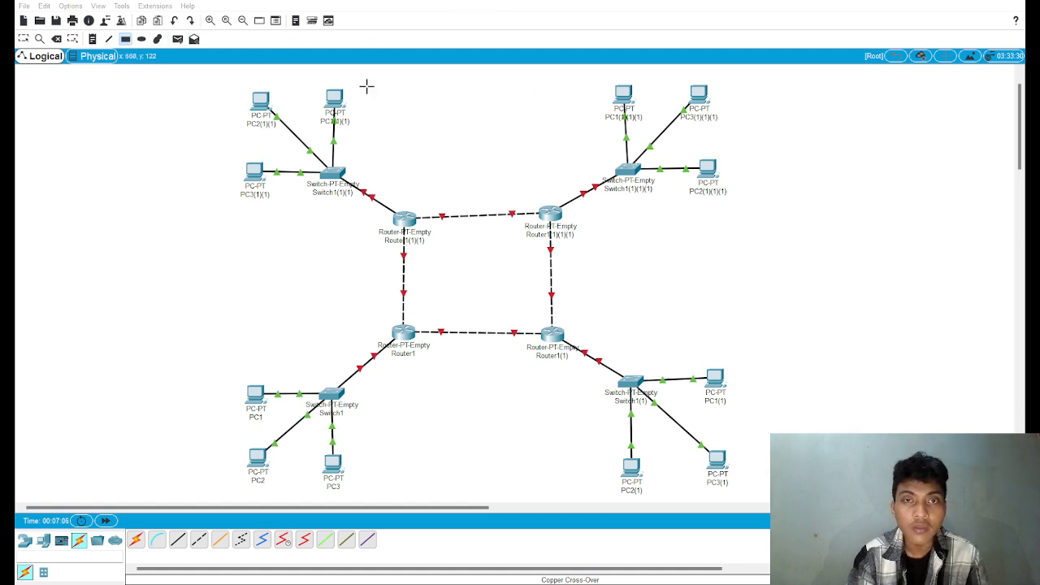
{"action": "left_click_drag", "start_coordinate": [229, 70], "coordinate": [360, 229]}
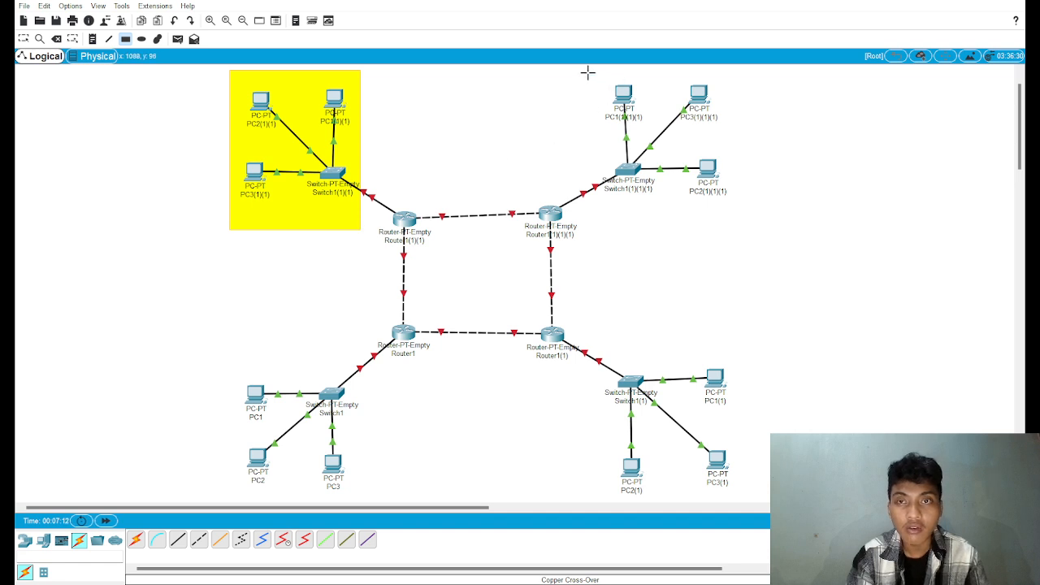
{"action": "left_click_drag", "start_coordinate": [588, 72], "coordinate": [742, 236]}
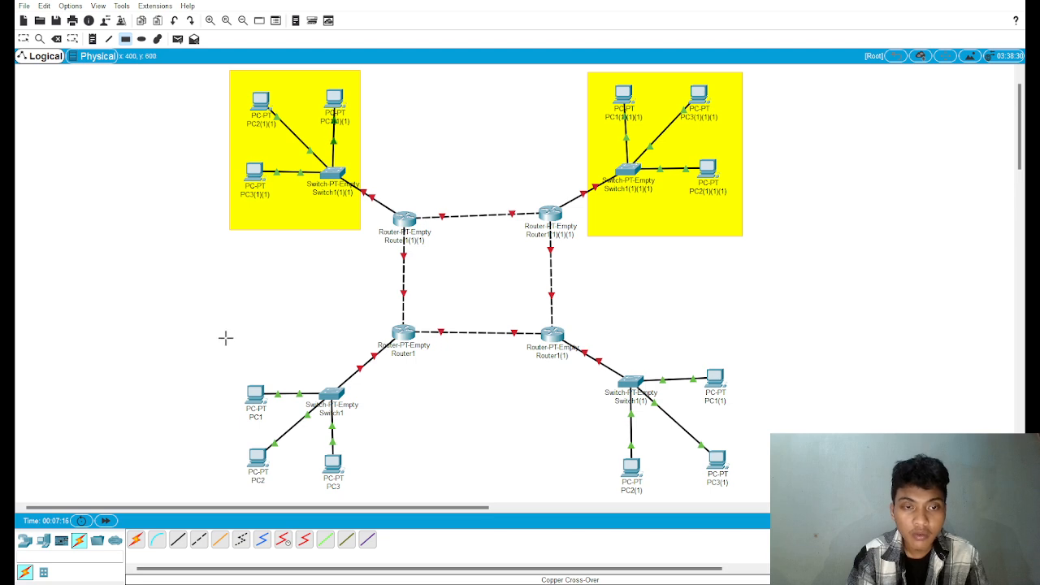
{"action": "left_click_drag", "start_coordinate": [225, 338], "coordinate": [360, 496]}
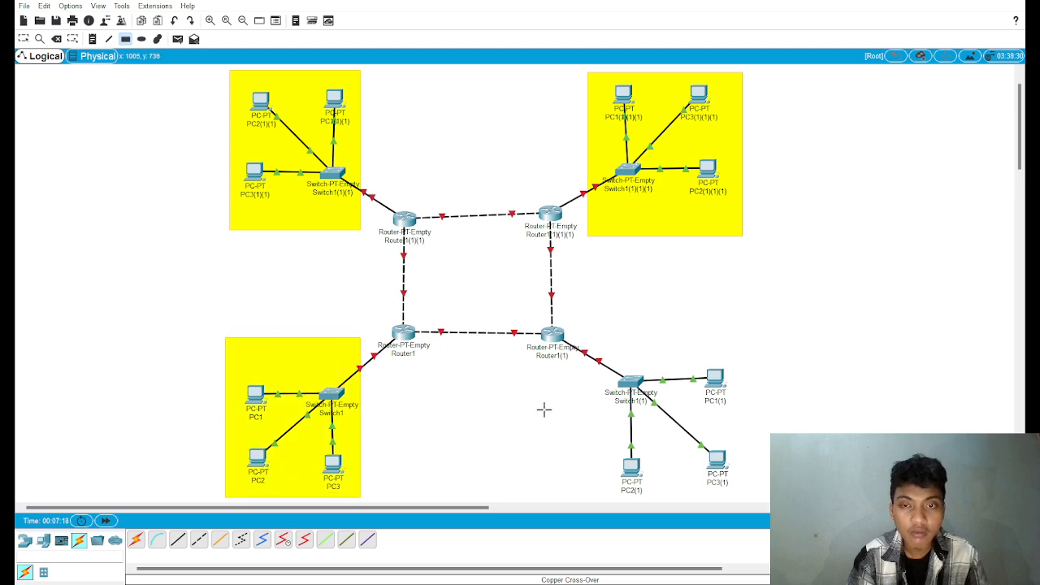
{"action": "left_click_drag", "start_coordinate": [595, 334], "coordinate": [746, 501]}
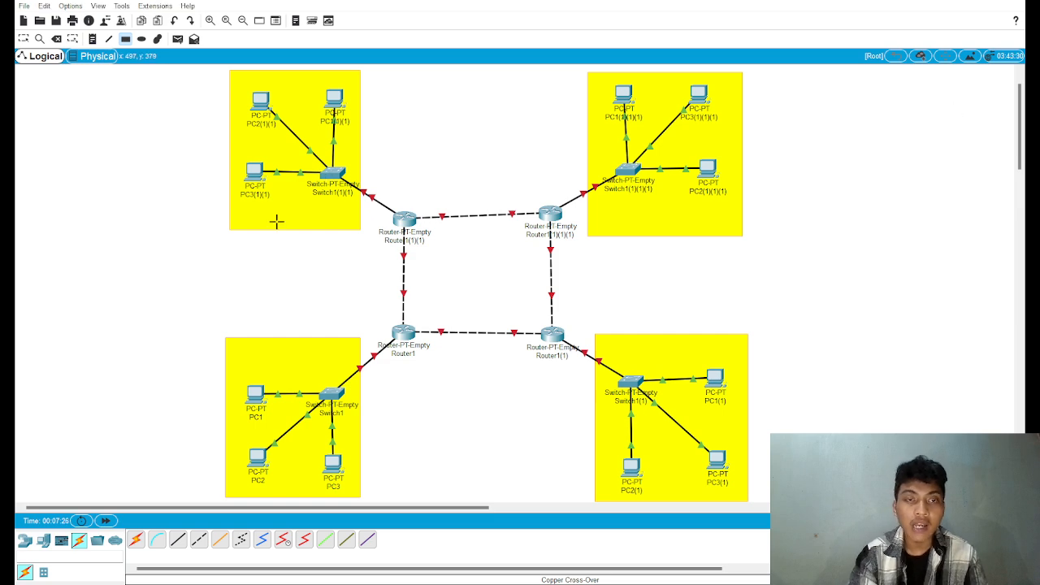
Step: Label the lower-left network 134.175.1.0 LAN 1, the lower-right 134.175.2.0 LAN 2, the upper-right 134.175.3.0 LAN 3 and the upper-left 134.175.4.0 LAN 4
{"action": "left_click", "coordinate": [94, 39]}
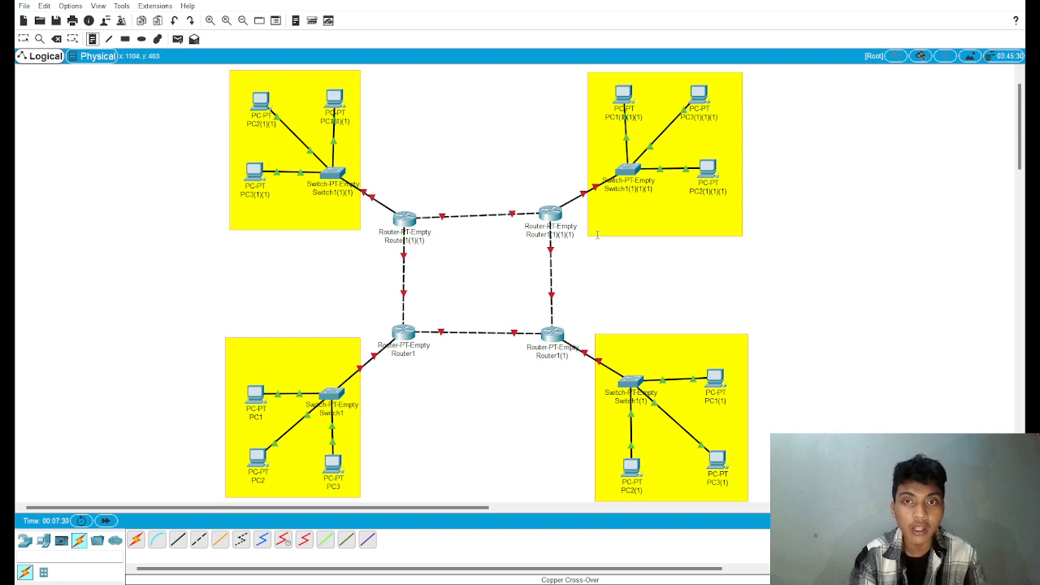
{"action": "left_click", "coordinate": [265, 352]}
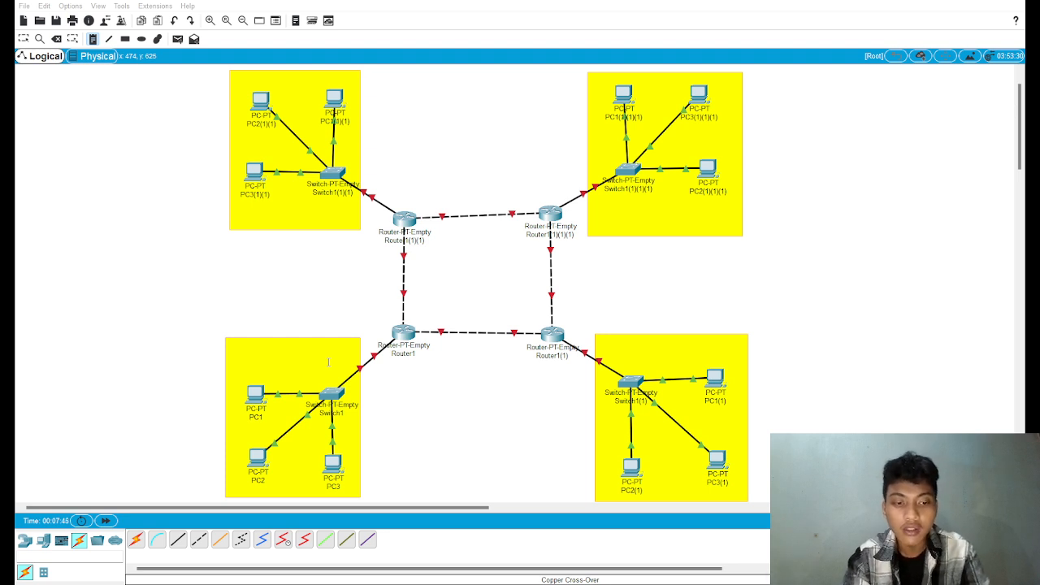
{"action": "left_click", "coordinate": [642, 345]}
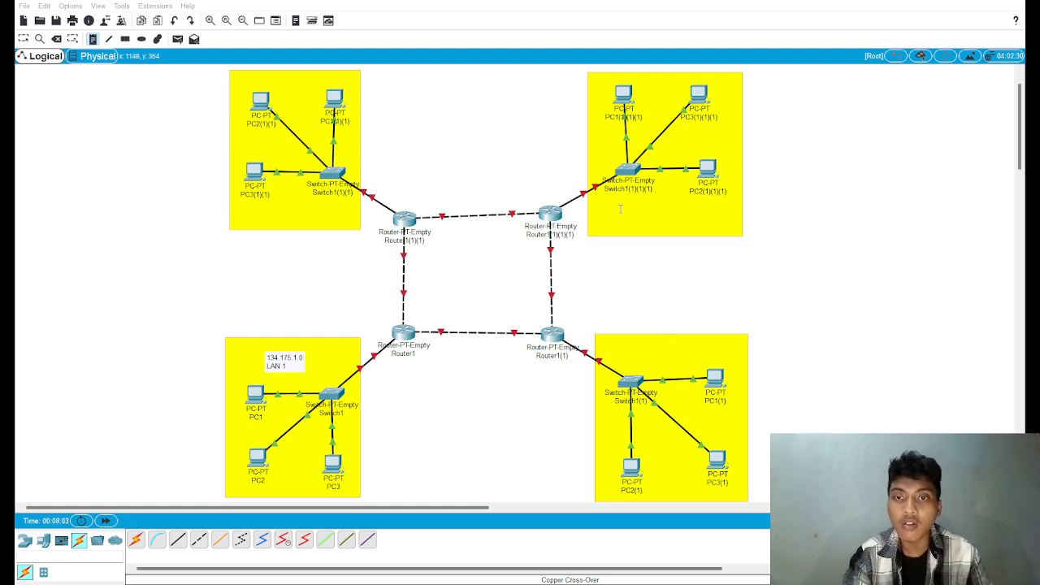
{"action": "left_click", "coordinate": [630, 204]}
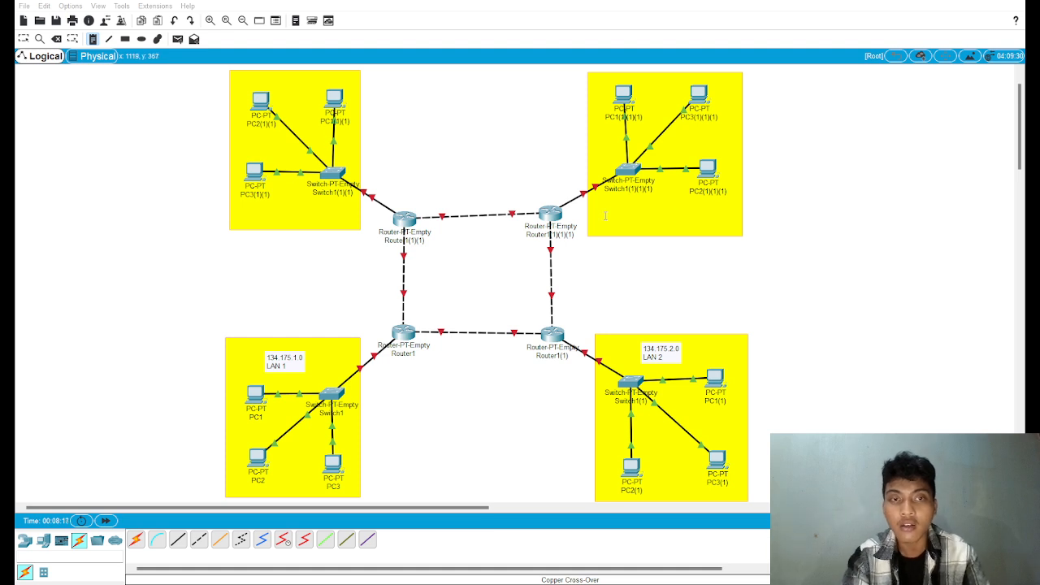
{"action": "left_click", "coordinate": [278, 203]}
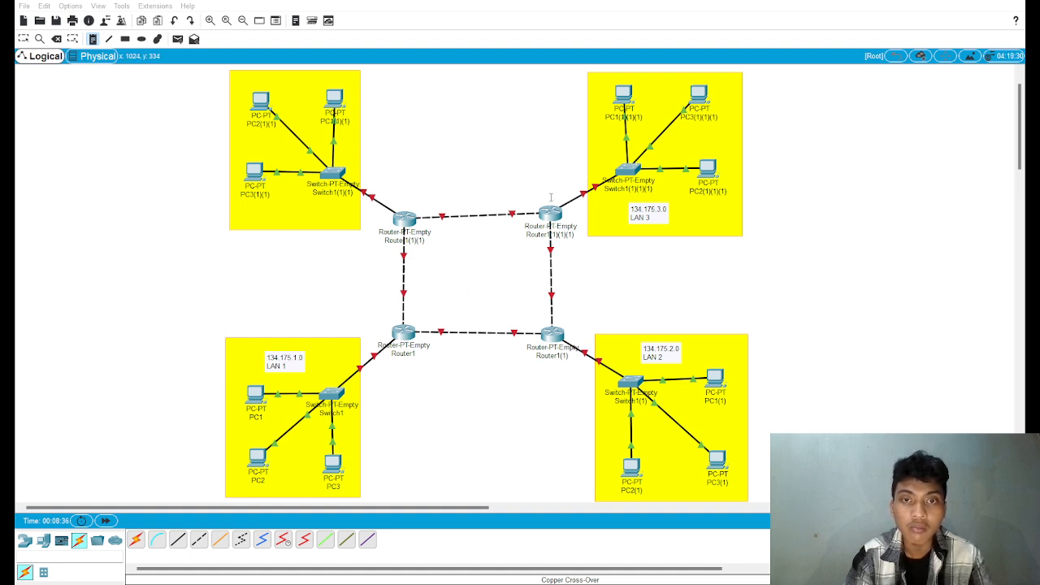
Step: Label the router links 134.175.5.0 WAN 1 (upper), 134.175.6.0 WAN 2 (left), 134.175.7.0 WAN 3 (lower) and 134.175.8.0 WAN 4 (right)
{"action": "left_click", "coordinate": [450, 179]}
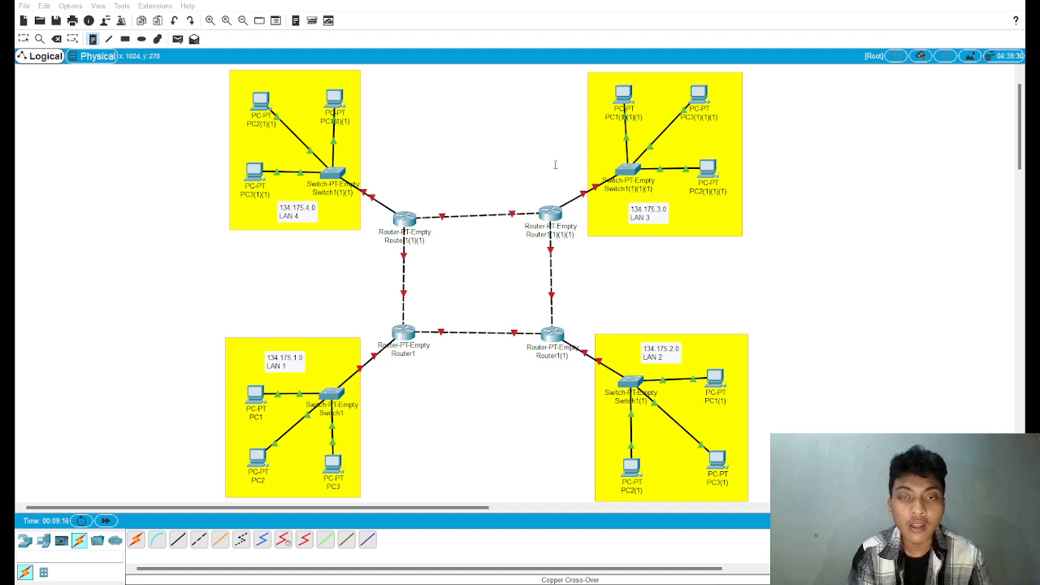
{"action": "left_click", "coordinate": [333, 262]}
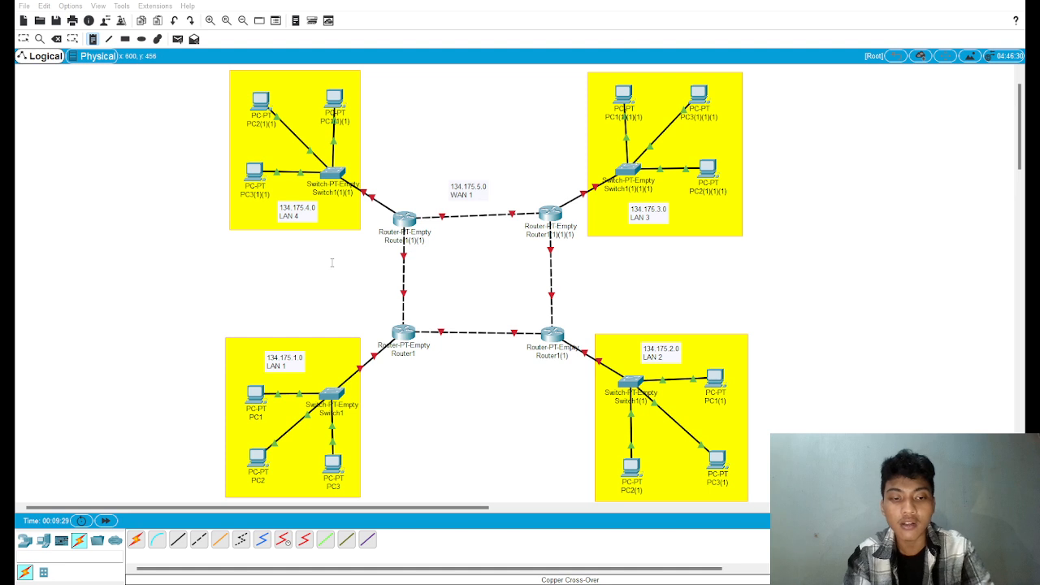
{"action": "left_click", "coordinate": [455, 348]}
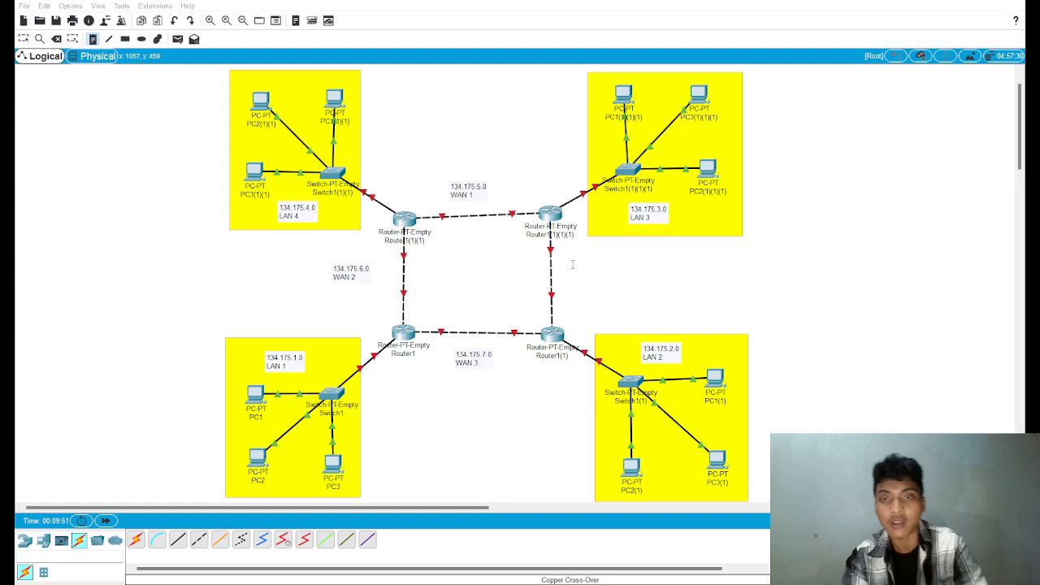
{"action": "left_click", "coordinate": [689, 283]}
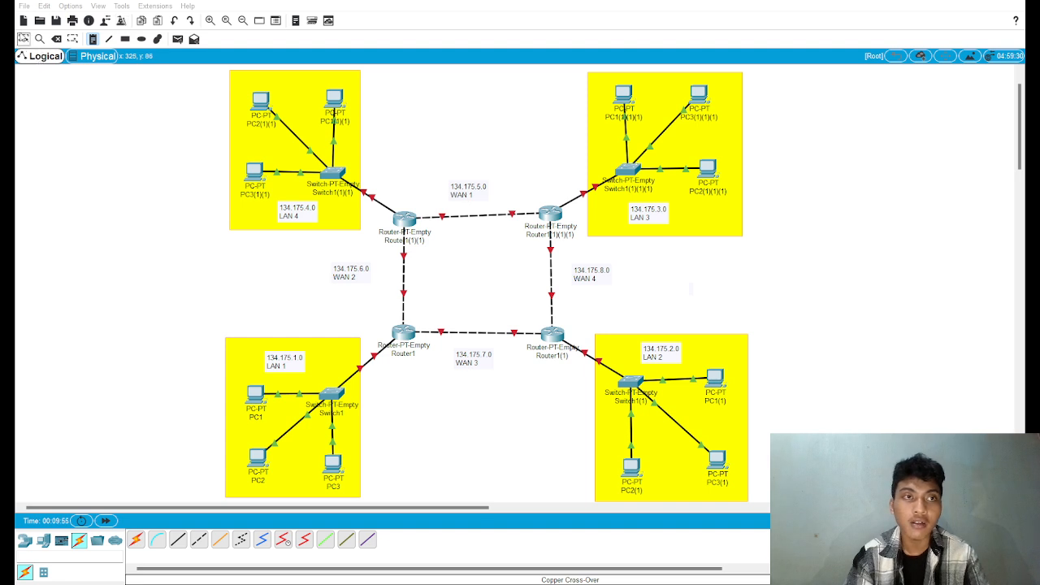
{"action": "left_click", "coordinate": [24, 39]}
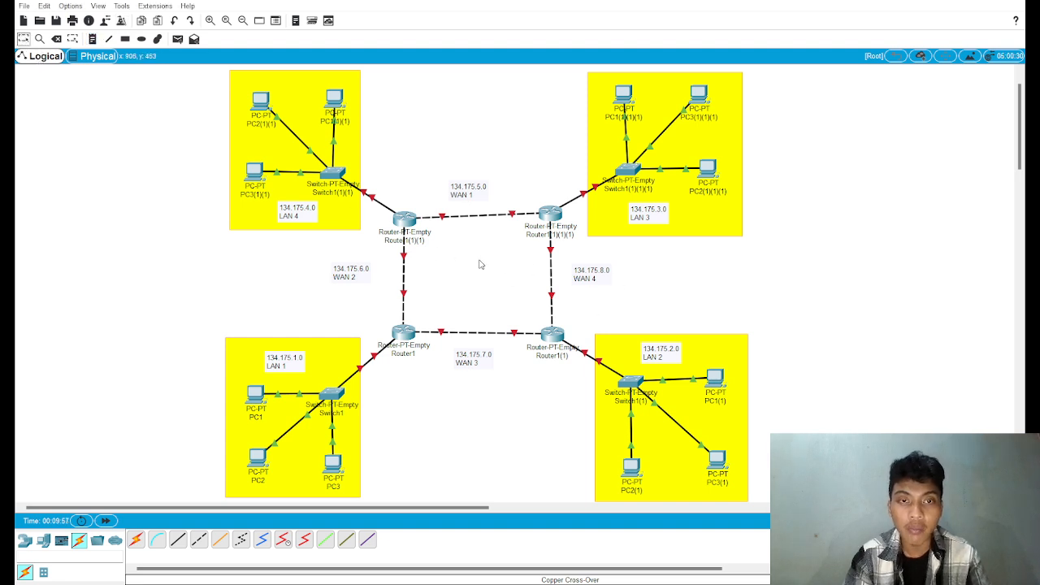
Step: Rename the LAN 2 PCs: PC4 for PC2(1), PC5 for PC3(1) and PC6 for PC1(1)
{"action": "scroll", "coordinate": [642, 486], "scroll_direction": "down", "scroll_amount": 1}
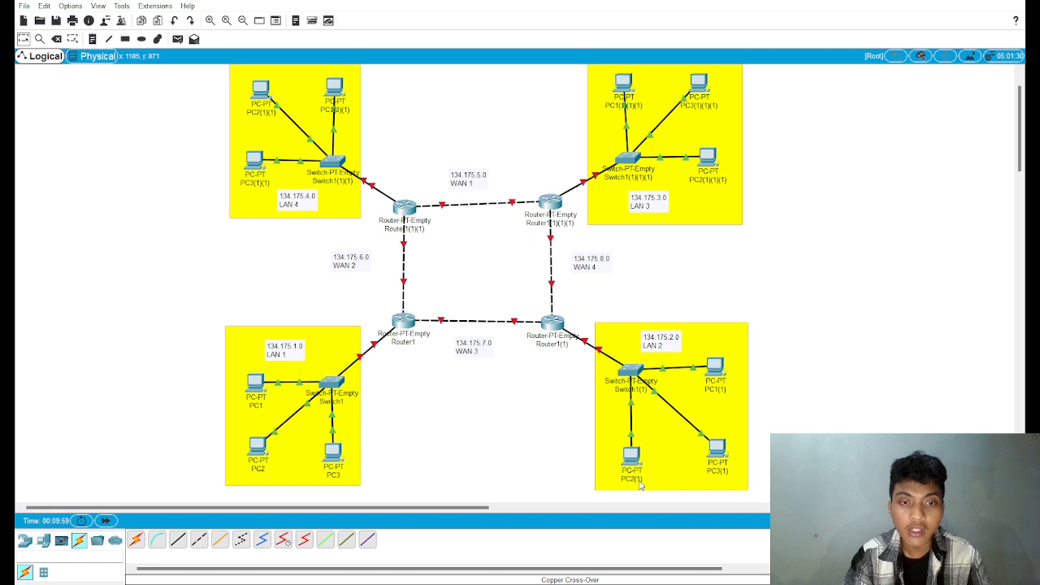
{"action": "left_click", "coordinate": [641, 482]}
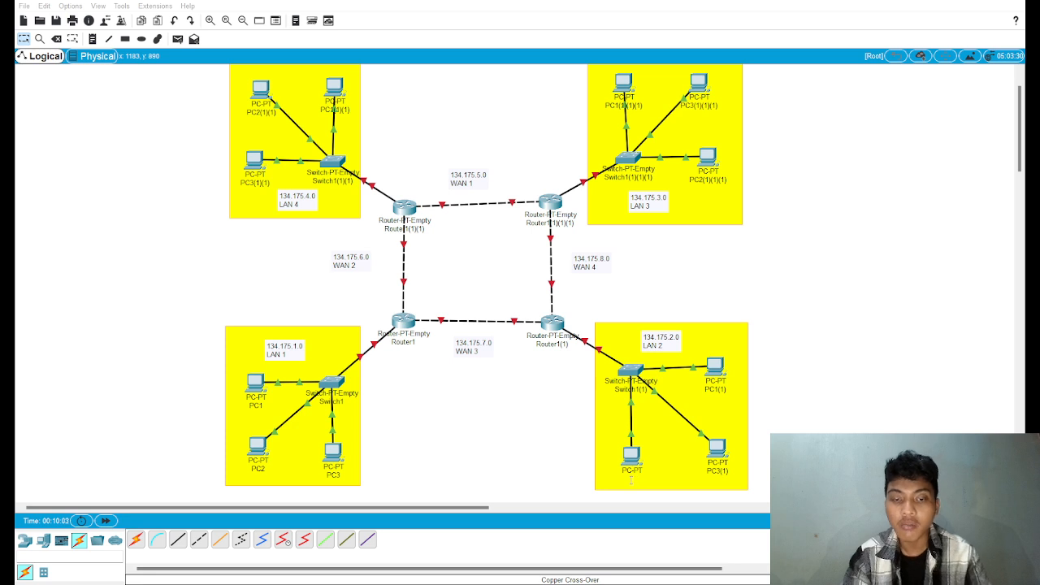
{"action": "type", "text": "PC4"}
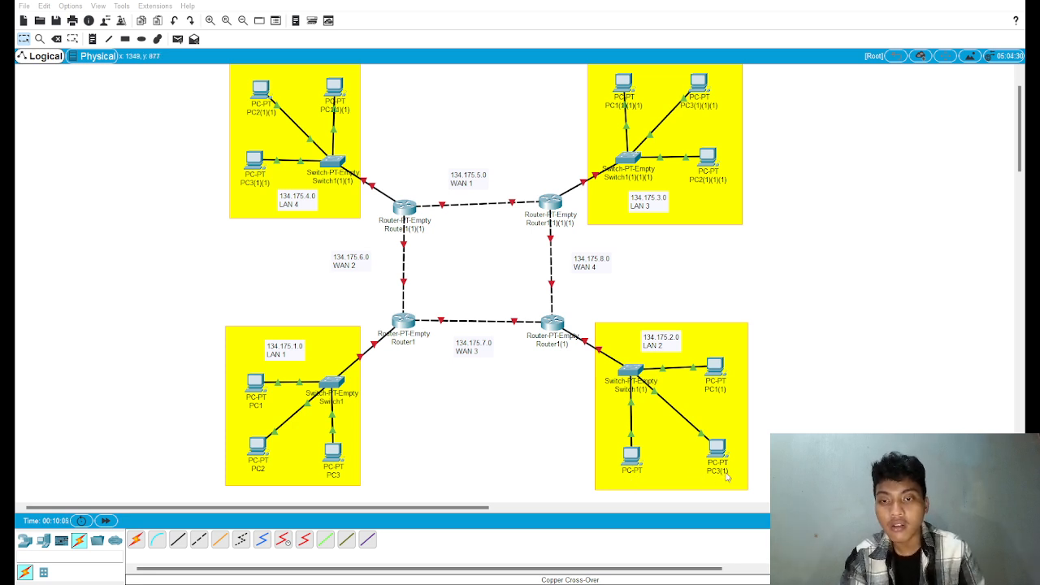
{"action": "left_click", "coordinate": [726, 471]}
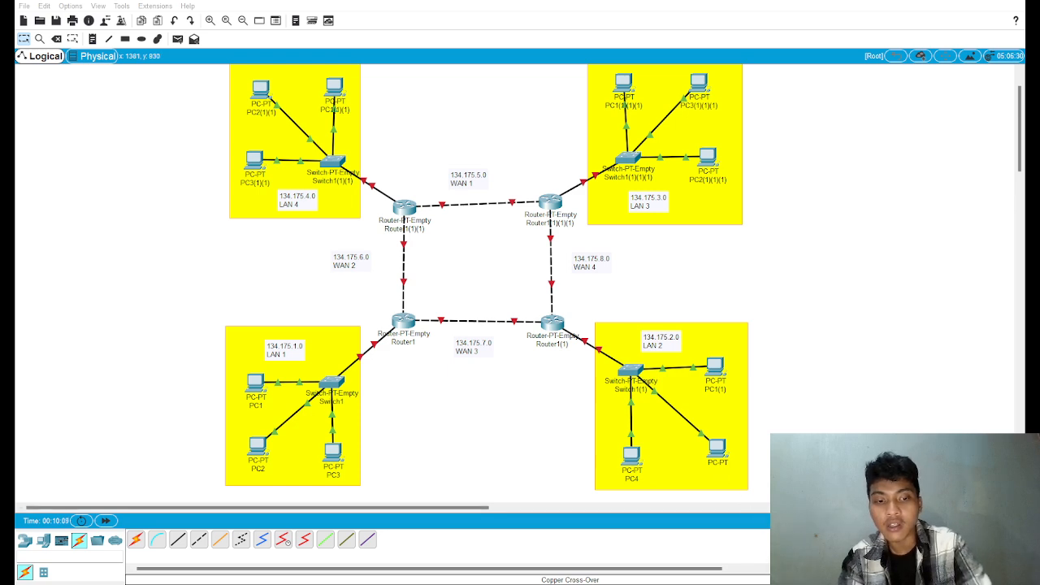
{"action": "type", "text": "PC5"}
{"action": "left_click", "coordinate": [716, 390]}
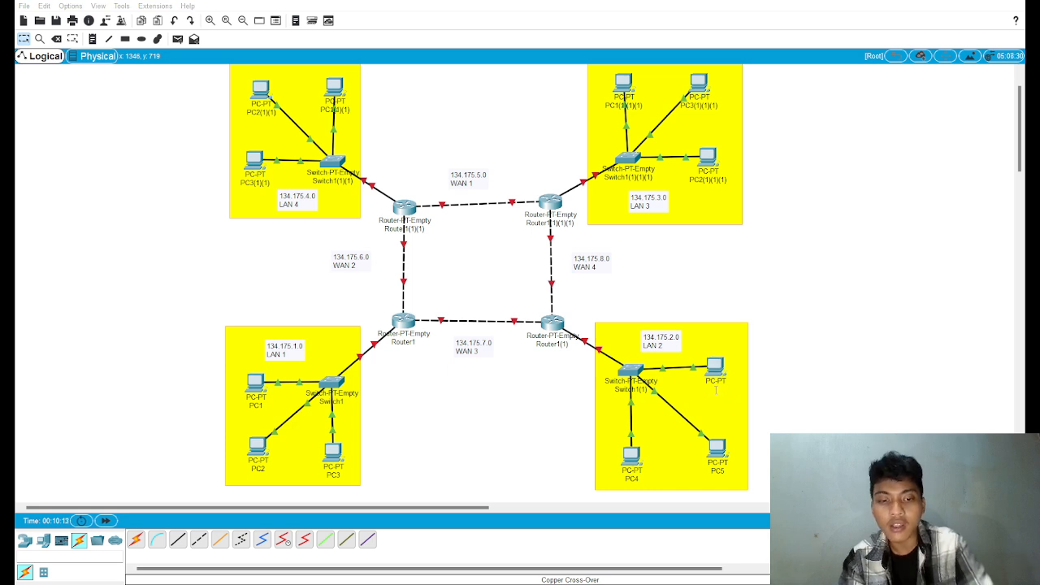
{"action": "type", "text": "PC6"}
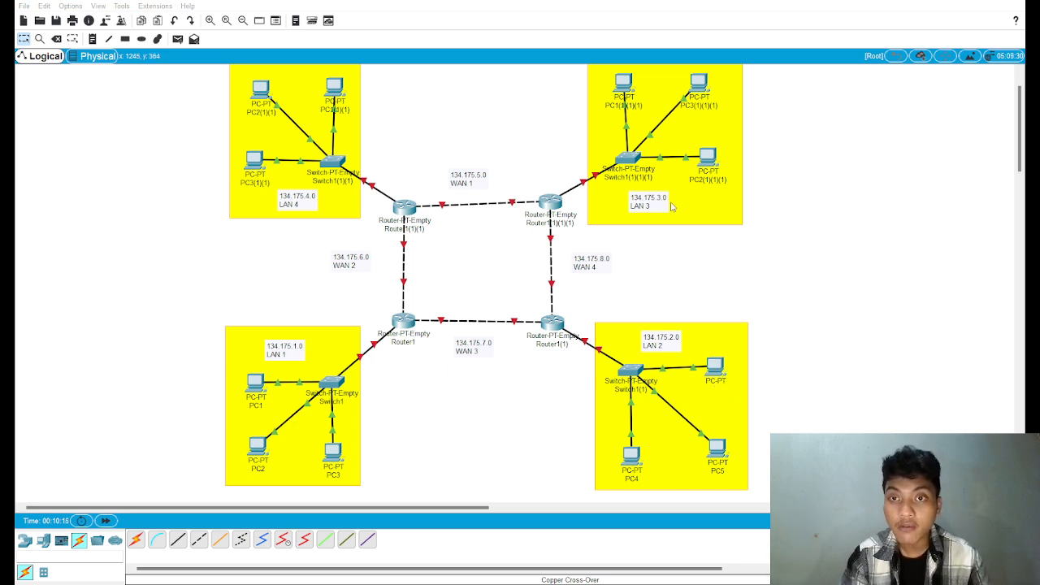
Step: Rename the LAN 3 PCs: PC7 beside the switch, PC8 for PC3(1)(1)(1) and PC9 for PC1(1)(1)(1)
{"action": "left_click", "coordinate": [715, 180]}
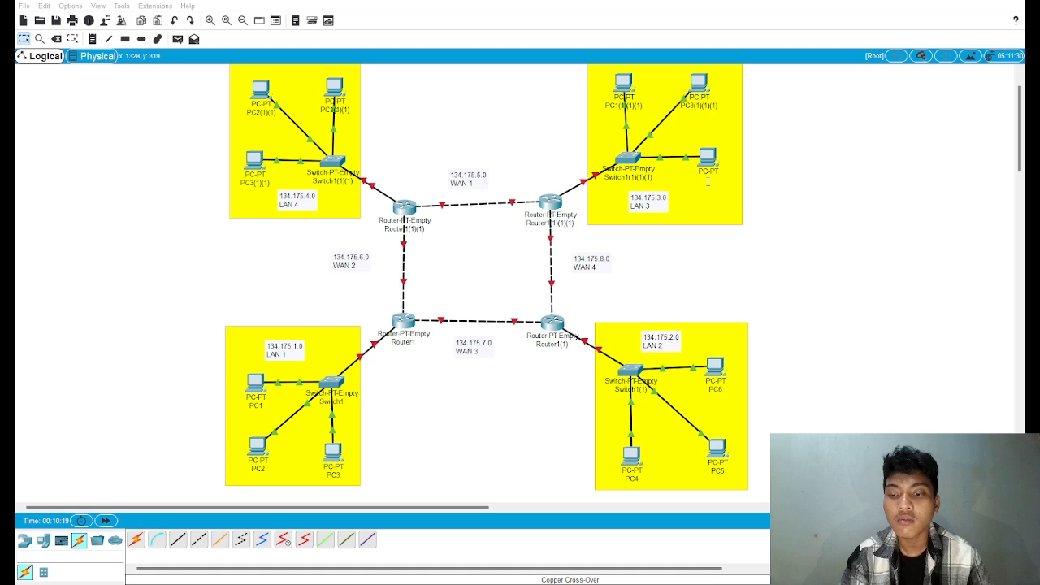
{"action": "type", "text": "PC7"}
{"action": "left_click", "coordinate": [693, 108]}
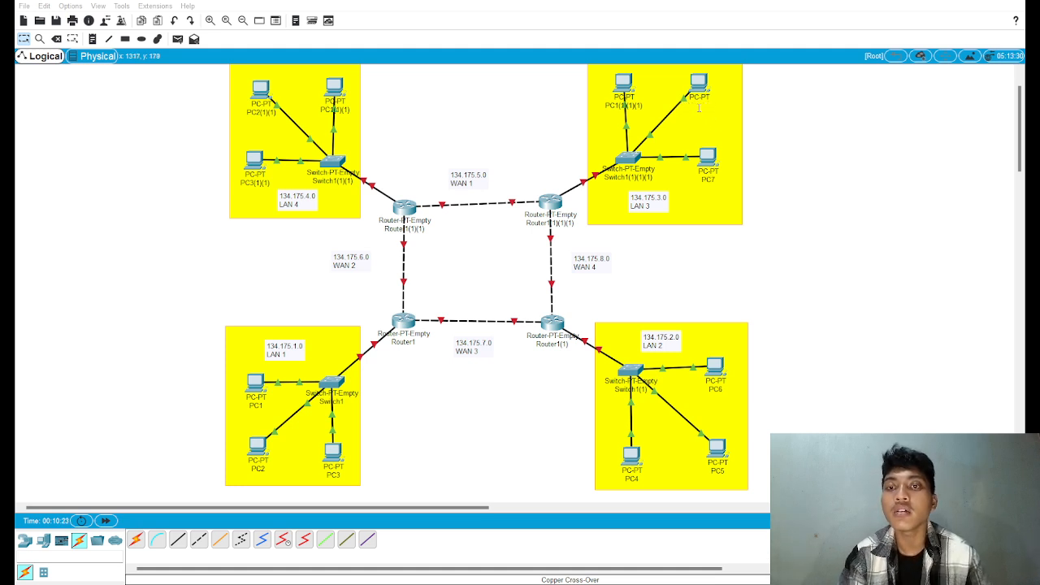
{"action": "type", "text": "PC8"}
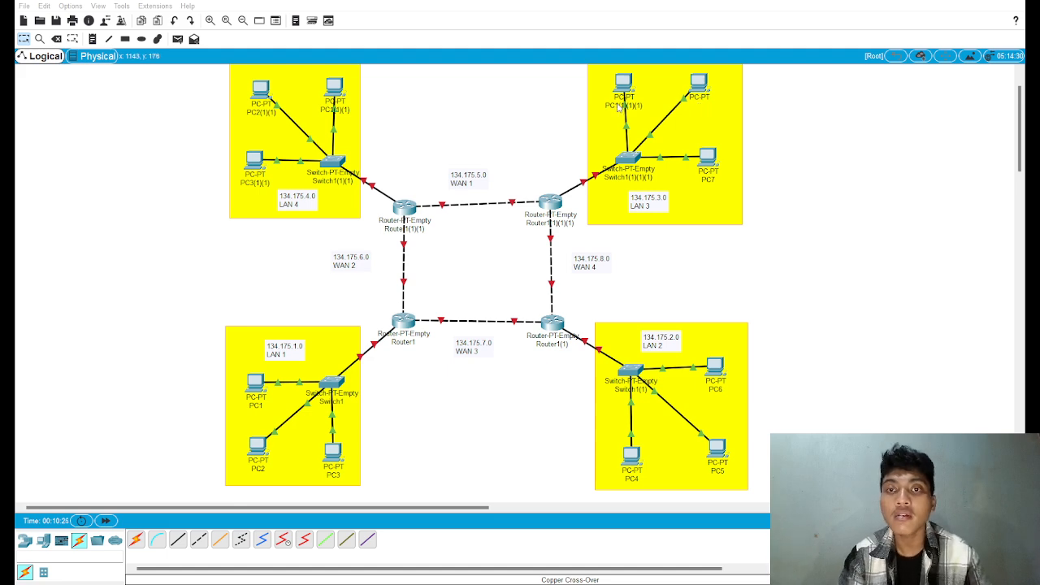
{"action": "left_click", "coordinate": [623, 106]}
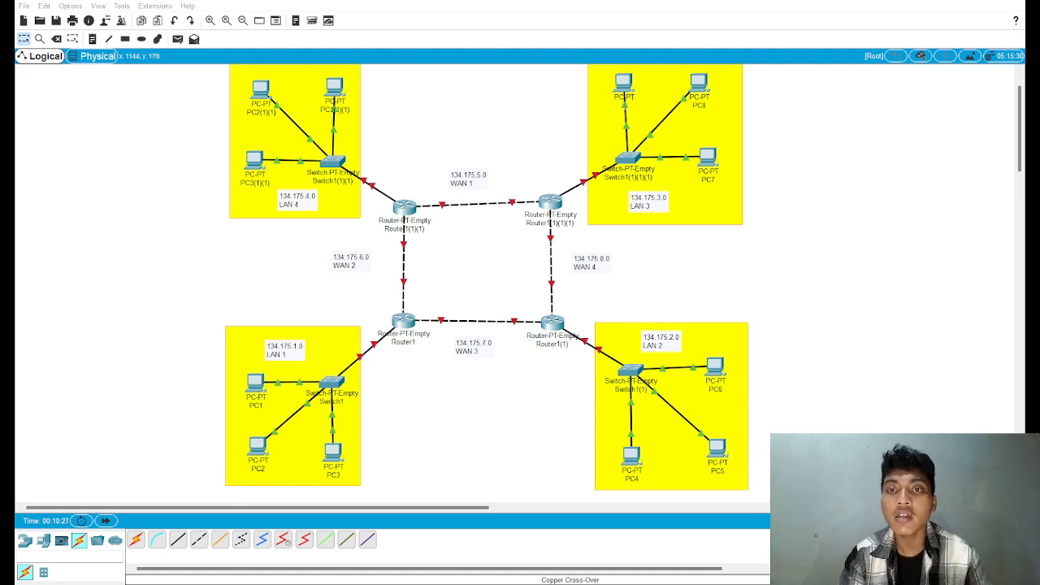
{"action": "type", "text": "PC9"}
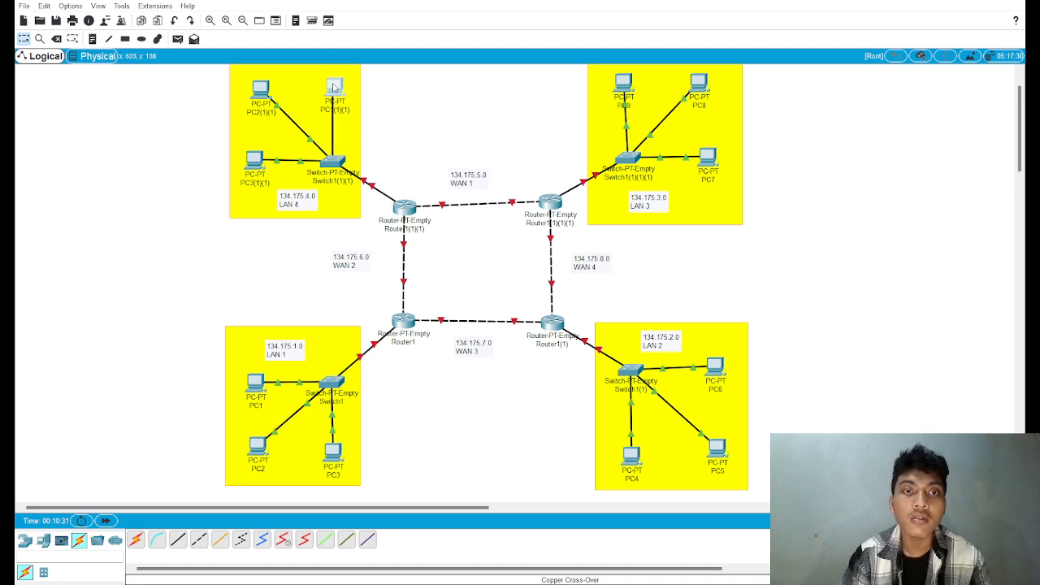
Step: Rename the LAN 4 PCs: PC10 for PC1(1)(1), PC11 for PC2(1)(1) and PC12 for PC3(1)(1)
{"action": "left_click", "coordinate": [347, 110]}
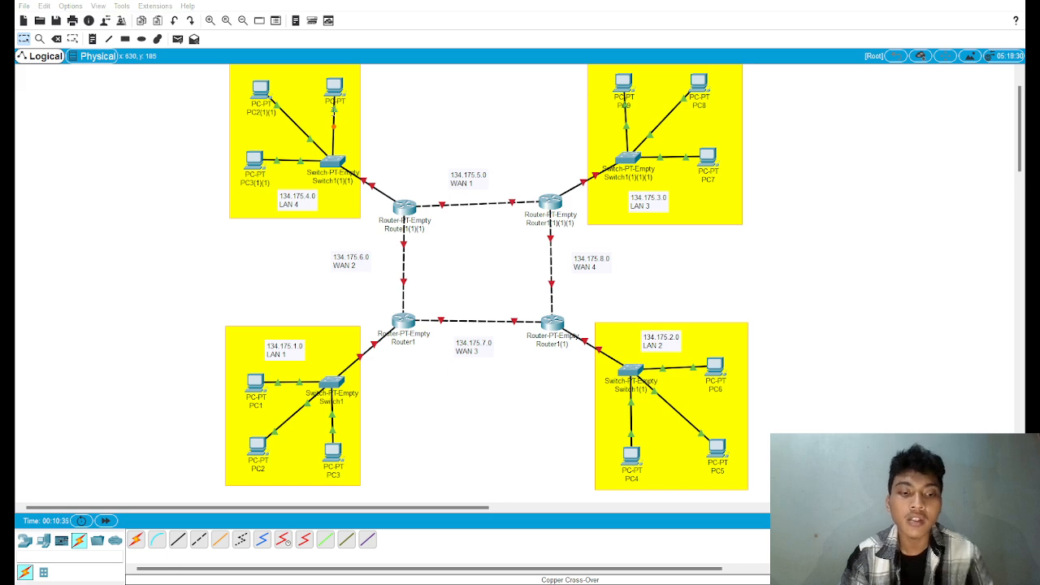
{"action": "type", "text": "PC10"}
{"action": "left_click", "coordinate": [259, 114]}
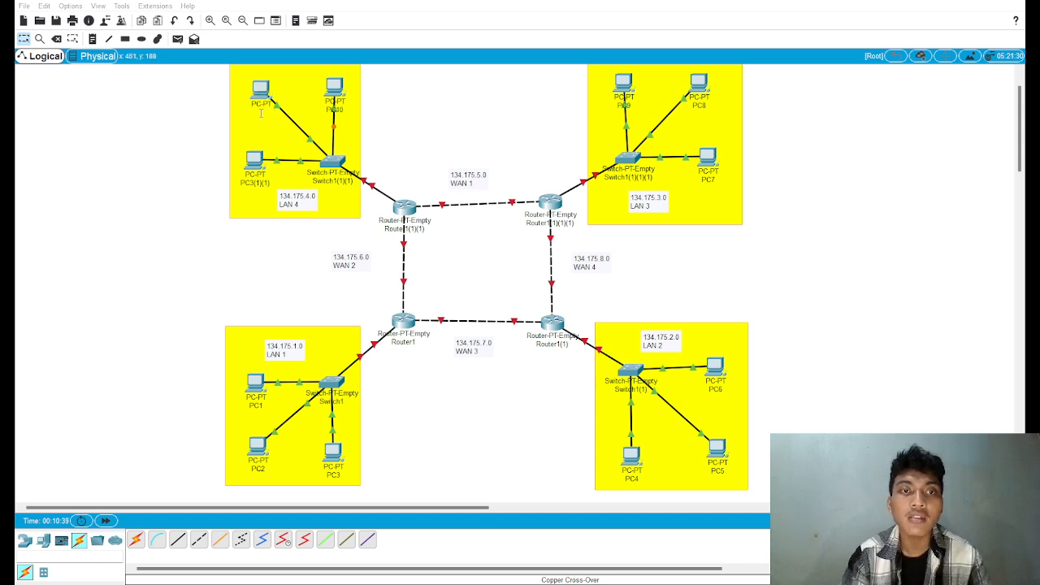
{"action": "type", "text": "PC11"}
{"action": "left_click", "coordinate": [265, 183]}
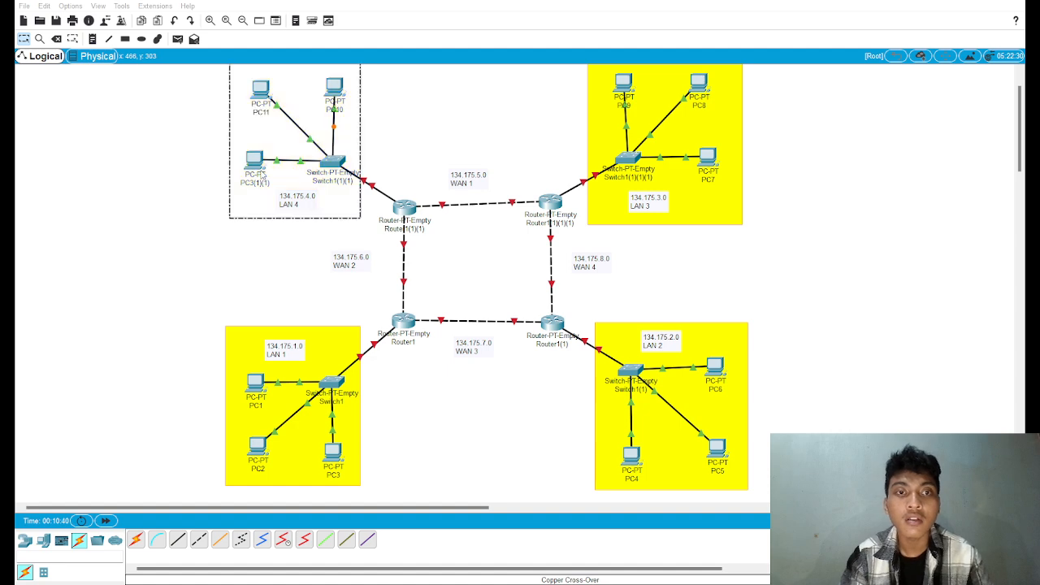
{"action": "left_click", "coordinate": [256, 185]}
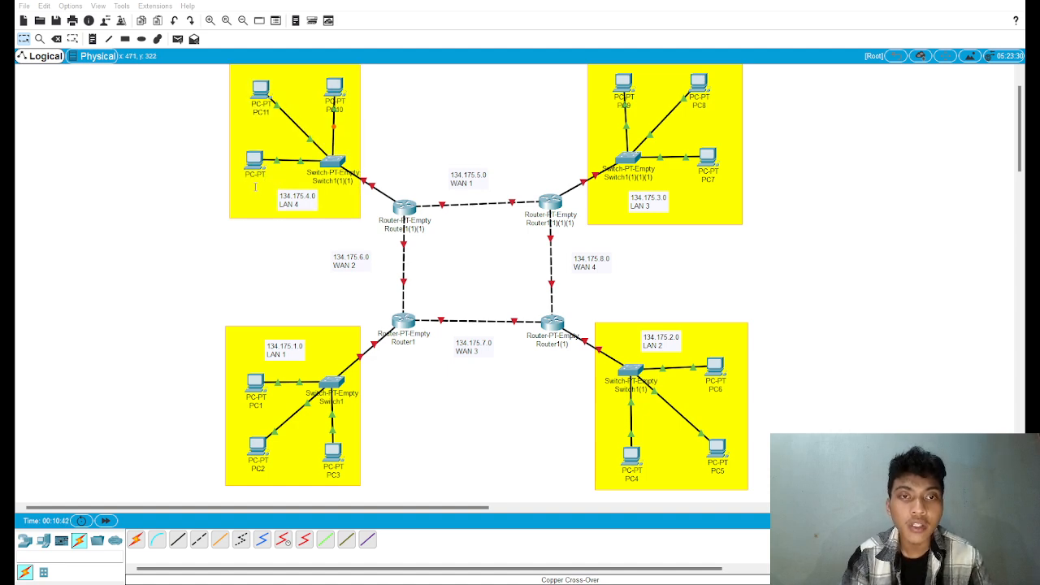
{"action": "type", "text": "PC12"}
{"action": "left_click", "coordinate": [268, 244]}
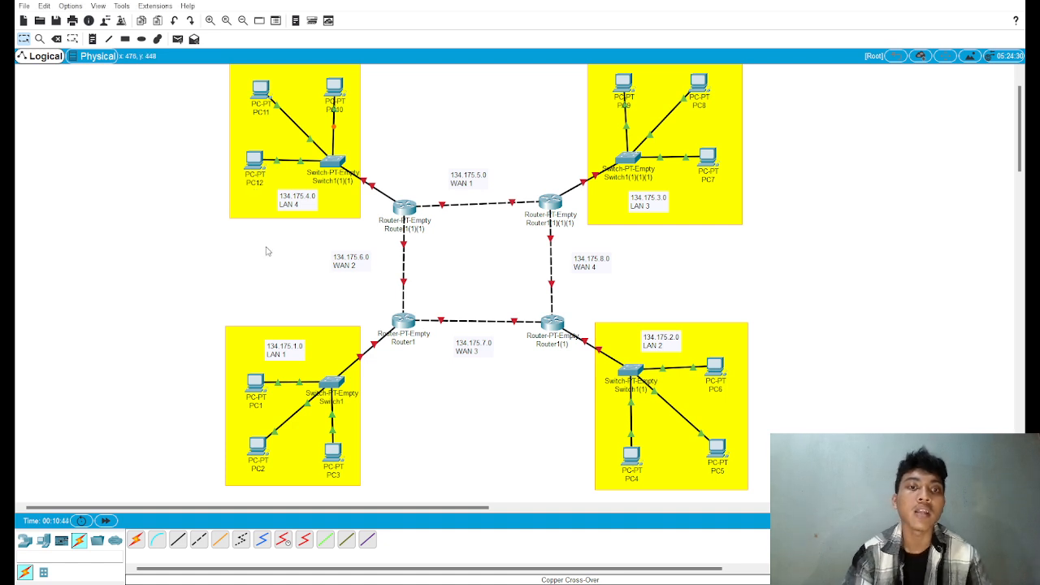
Step: Rename the routers of LAN 2, LAN 3 and LAN 4 as Router2, Router3 and Router4
{"action": "left_click", "coordinate": [559, 344]}
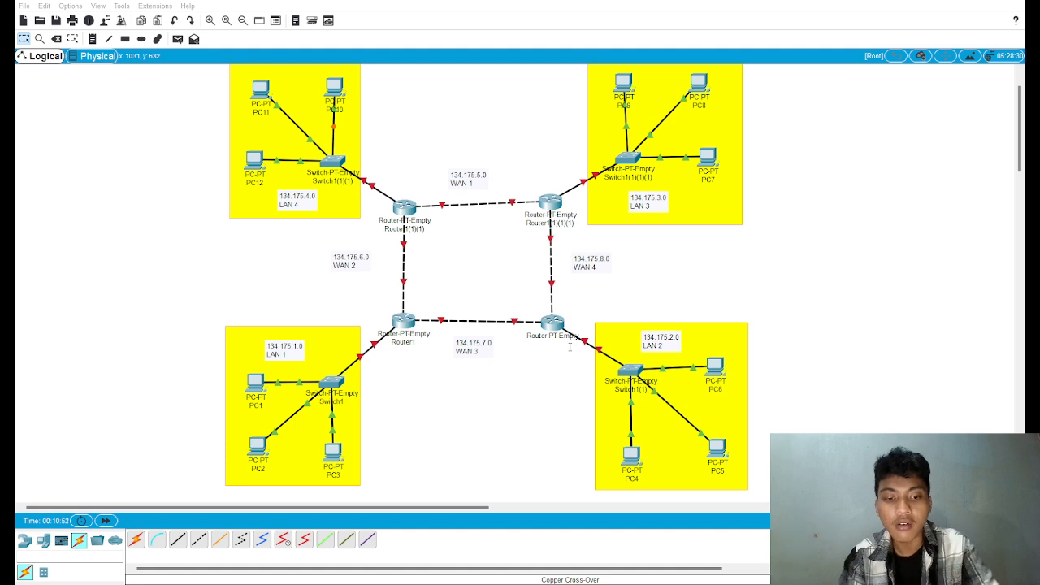
{"action": "left_click", "coordinate": [570, 216]}
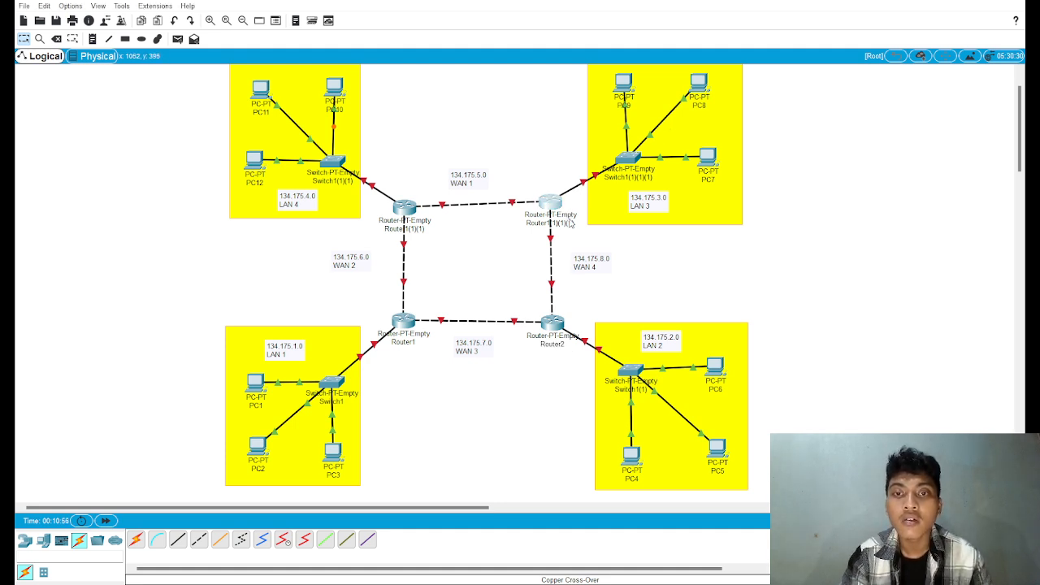
{"action": "left_click", "coordinate": [572, 224]}
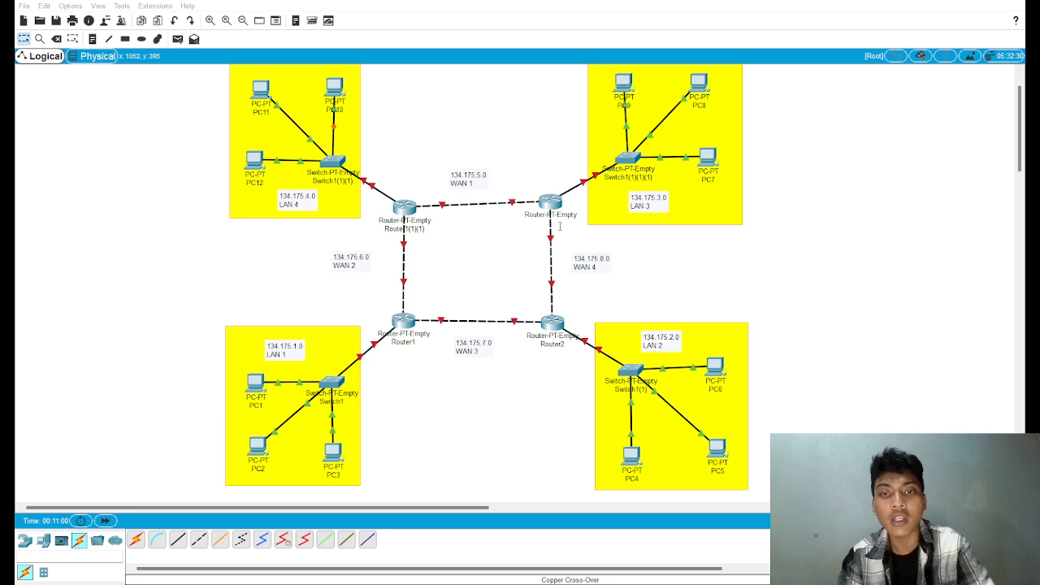
{"action": "left_click", "coordinate": [420, 230]}
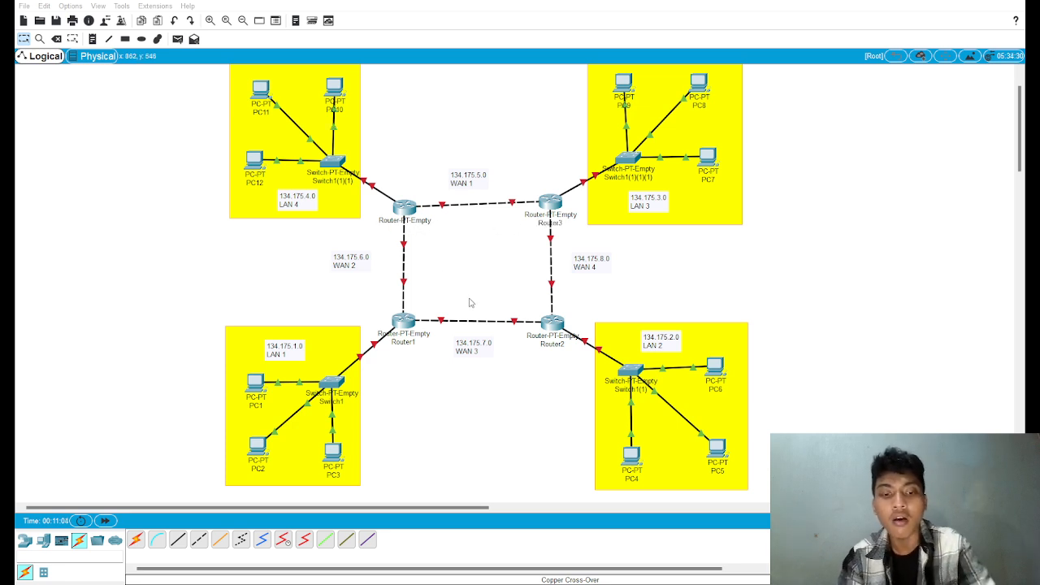
{"action": "type", "text": "Router4"}
{"action": "left_click", "coordinate": [343, 242]}
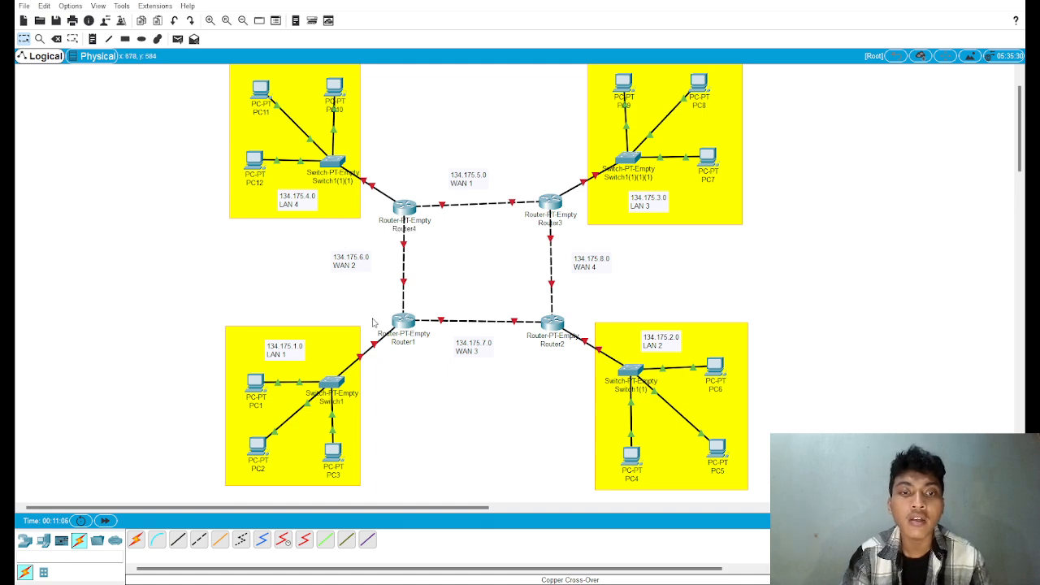
Step: Rename the switches of LAN 2, LAN 3 and LAN 4 as Switch2, Switch3 and Switch4
{"action": "left_click", "coordinate": [642, 393]}
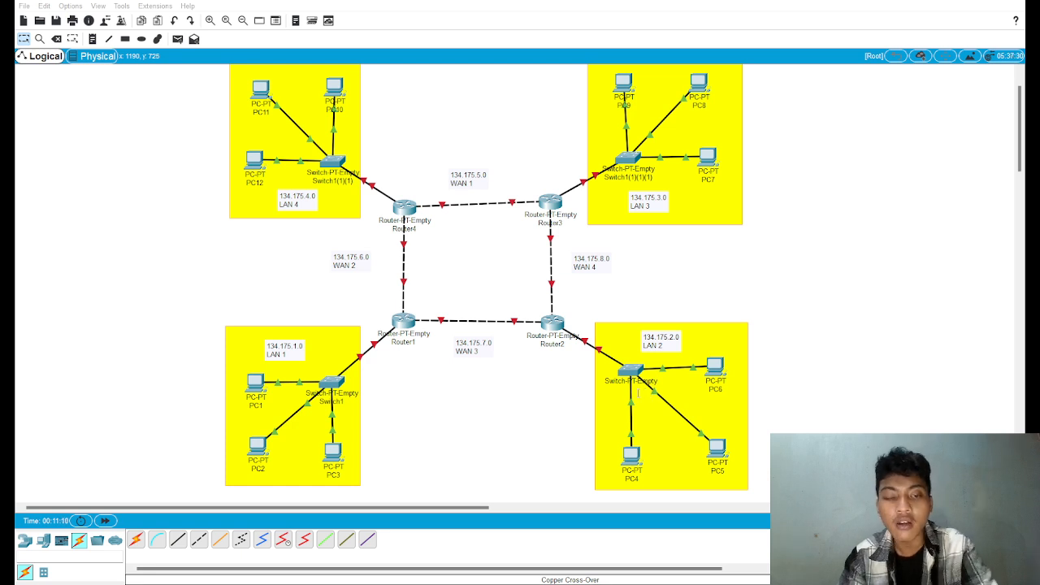
{"action": "type", "text": "Switch2"}
{"action": "left_click", "coordinate": [642, 177]}
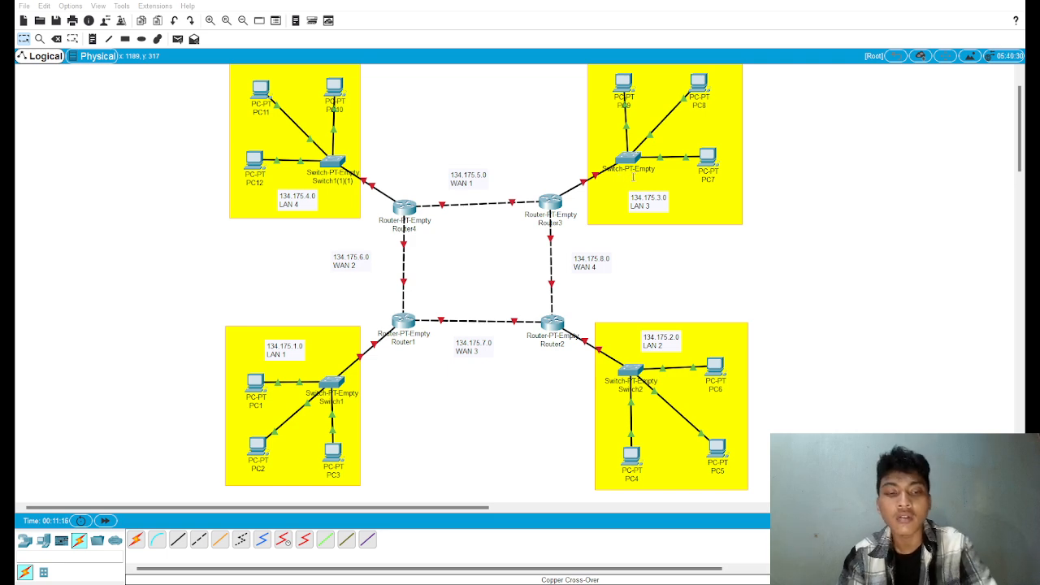
{"action": "type", "text": "Switch3"}
{"action": "left_click", "coordinate": [351, 179]}
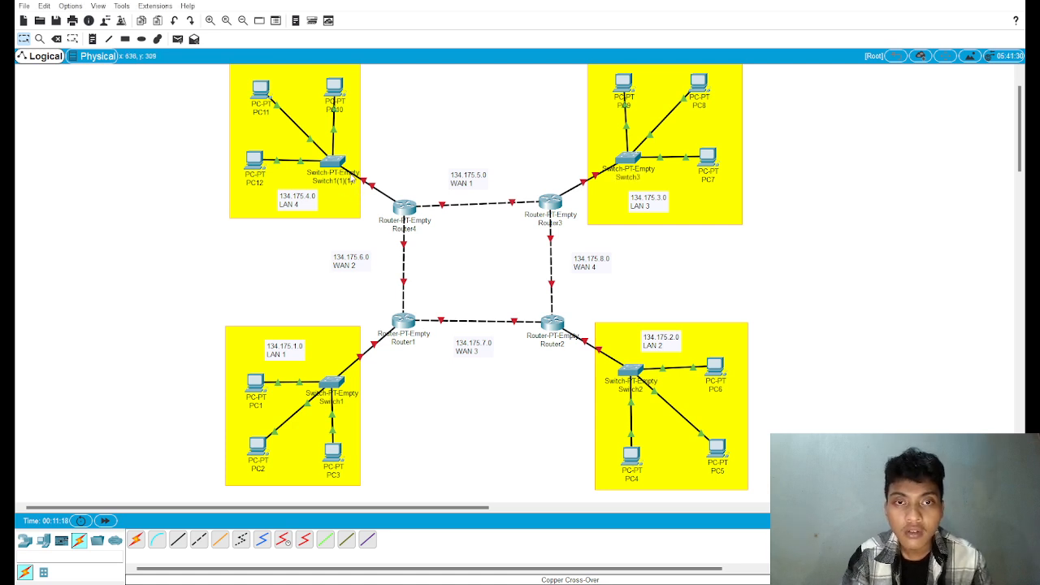
{"action": "left_click", "coordinate": [351, 179]}
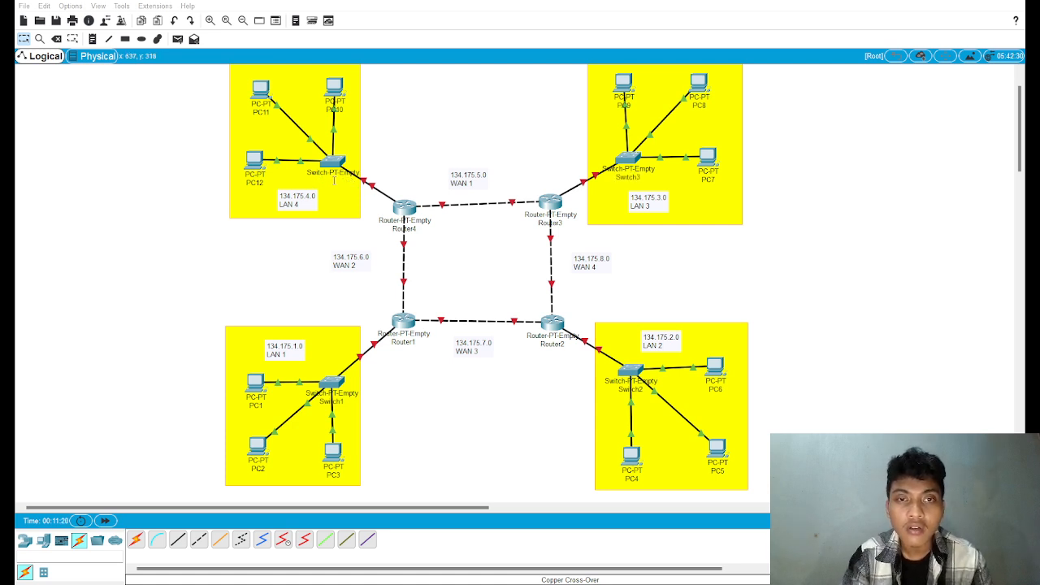
{"action": "type", "text": "Switch4"}
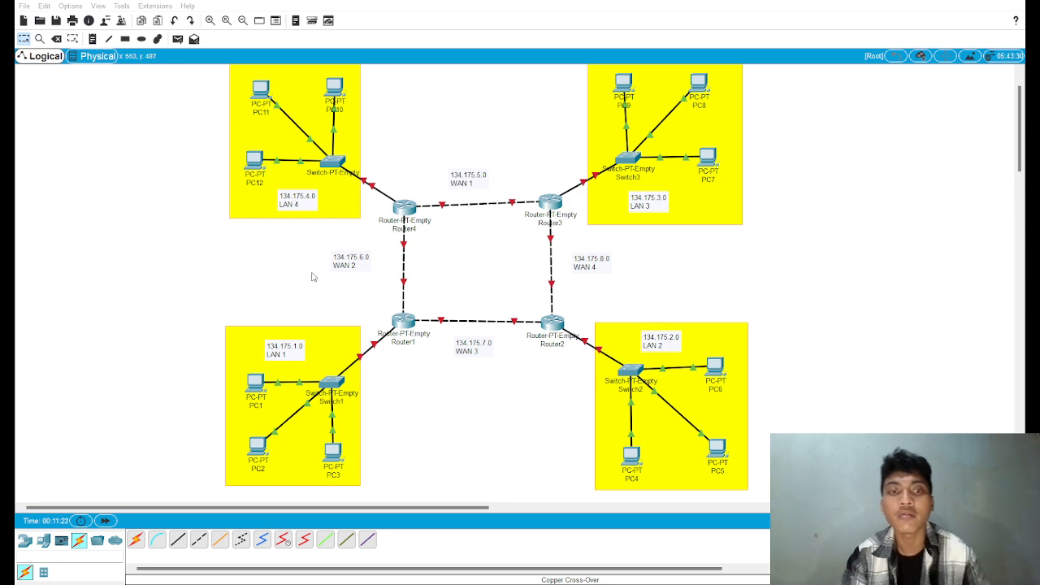
{"action": "left_click", "coordinate": [309, 277]}
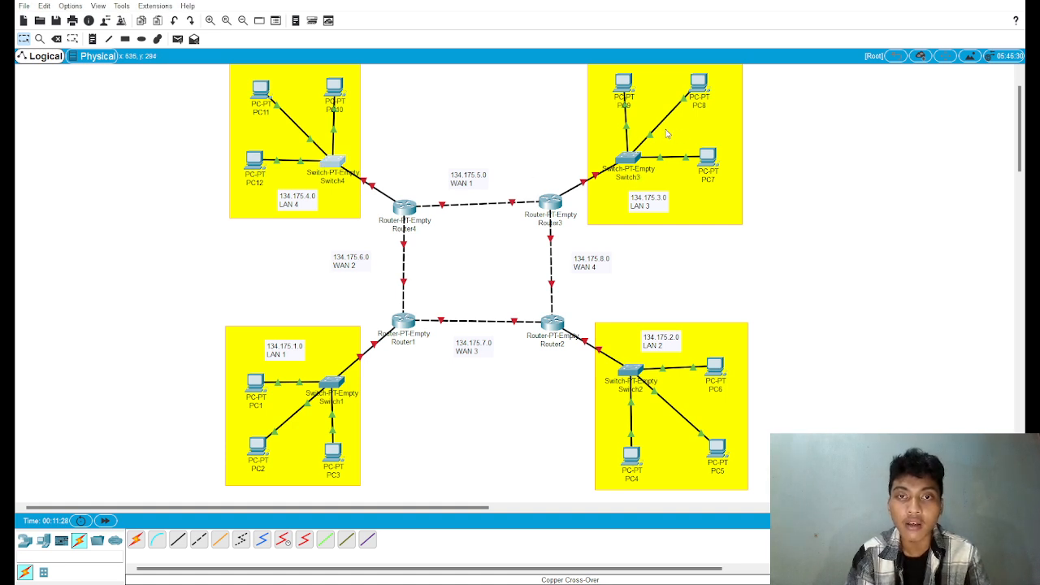
Step: Shift Router3 and the whole LAN 4 group slightly, and inspect the port labels on each router-to-switch link
{"action": "left_click_drag", "start_coordinate": [556, 208], "coordinate": [551, 210]}
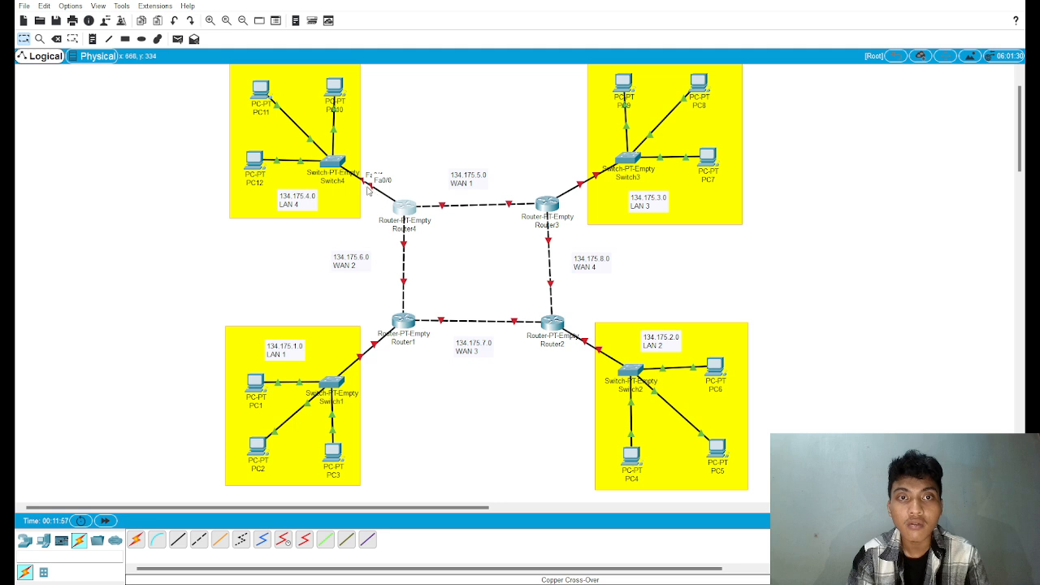
{"action": "left_click_drag", "start_coordinate": [365, 236], "coordinate": [245, 79]}
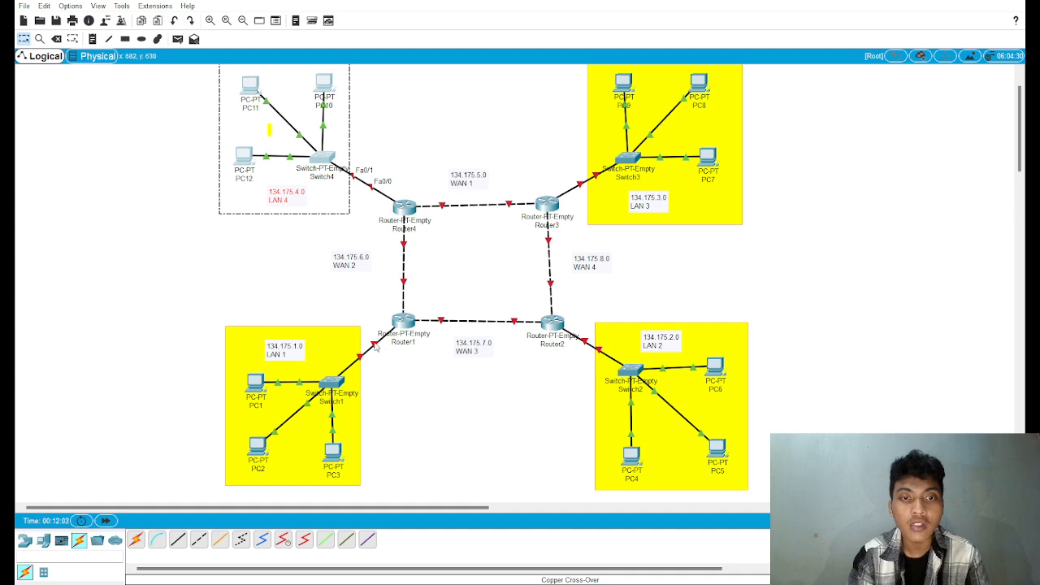
{"action": "mouse_move", "coordinate": [376, 347]}
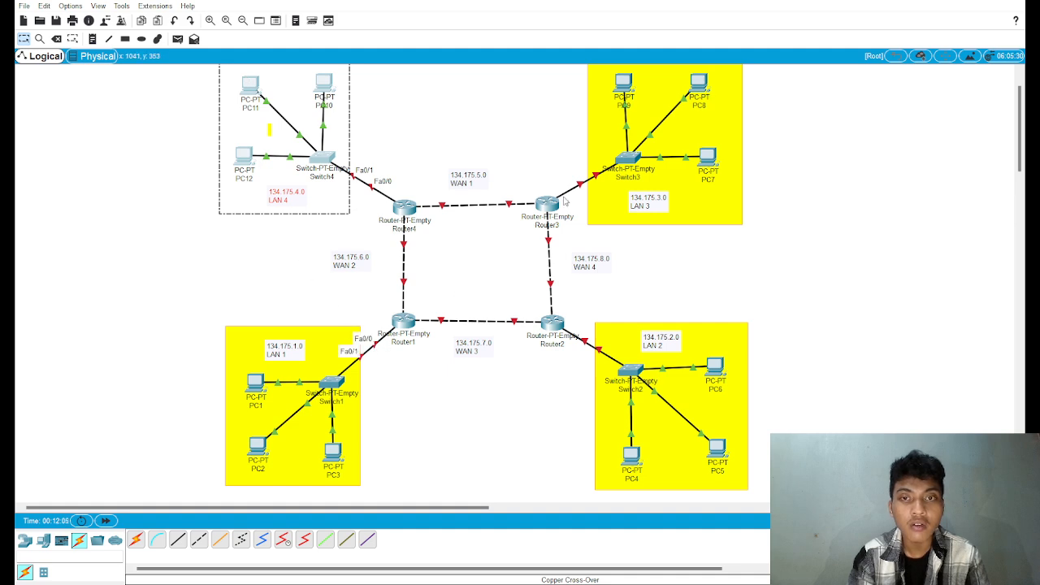
{"action": "mouse_move", "coordinate": [582, 187]}
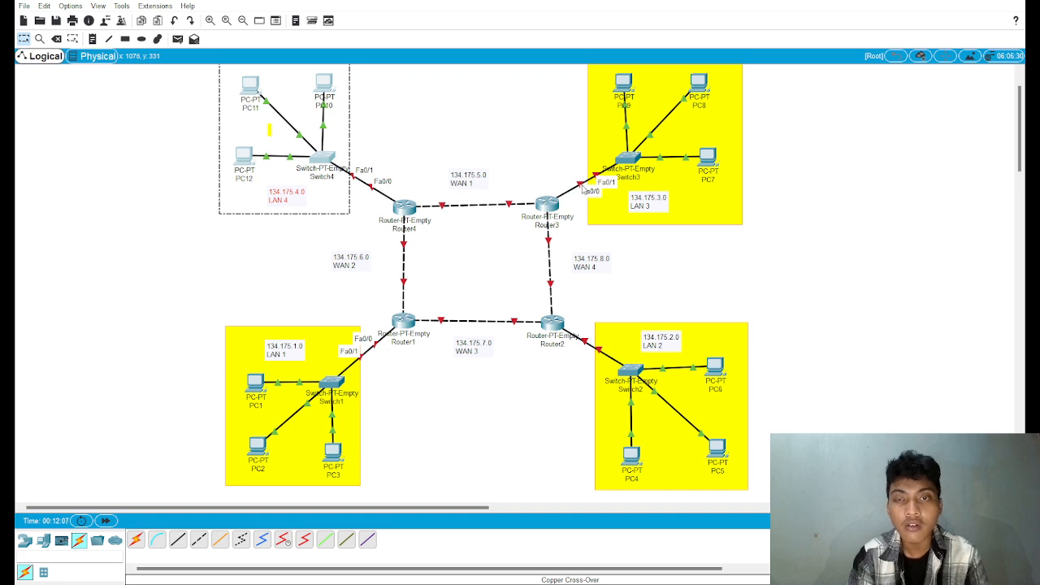
{"action": "mouse_move", "coordinate": [587, 348]}
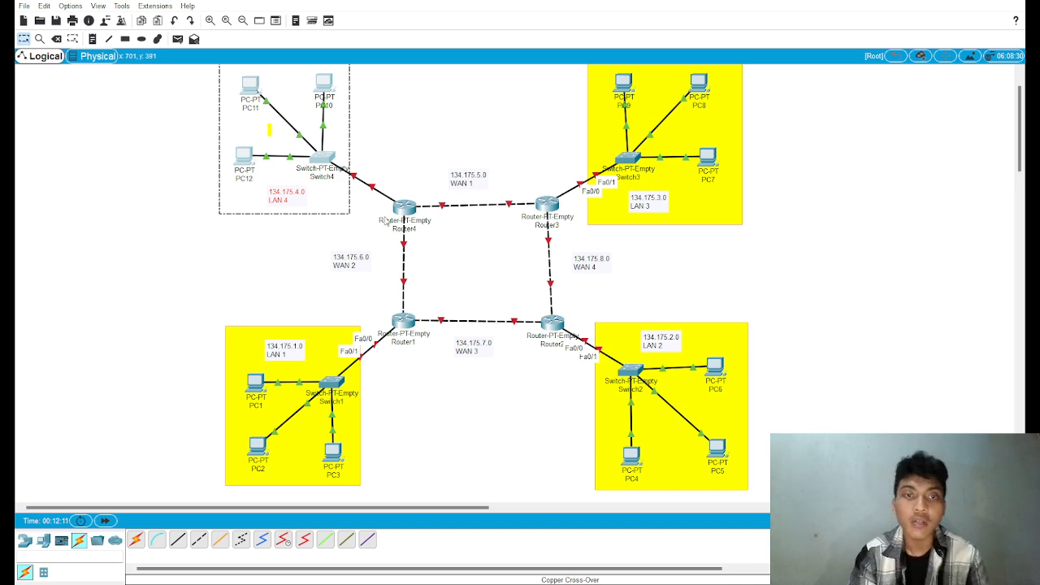
Step: Open the device windows of Router1 and PC1
{"action": "left_click", "coordinate": [400, 327]}
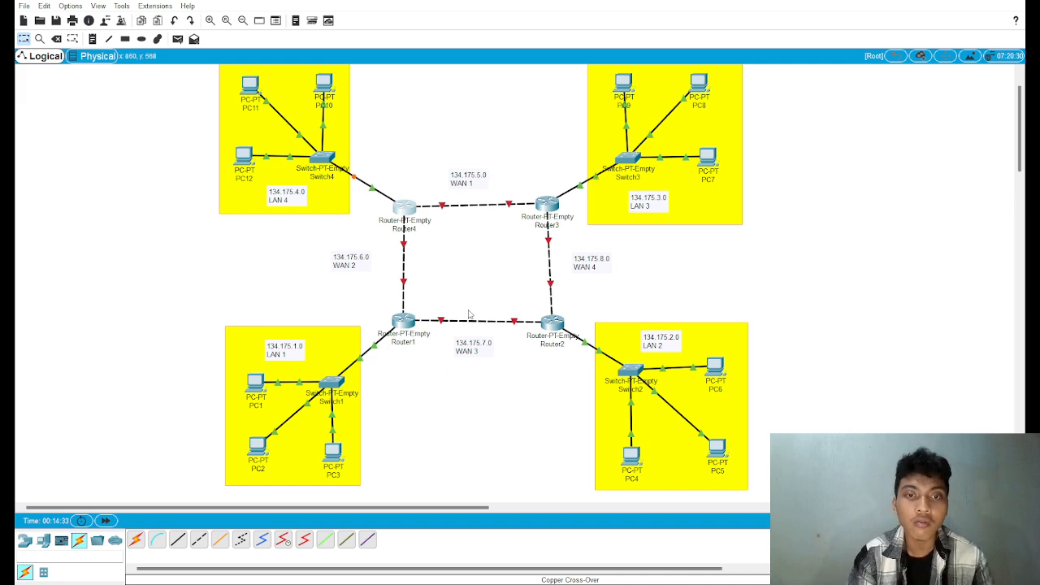
{"action": "scroll", "coordinate": [469, 314], "scroll_direction": "up", "scroll_amount": 1}
{"action": "scroll", "coordinate": [469, 314], "scroll_direction": "down", "scroll_amount": 1}
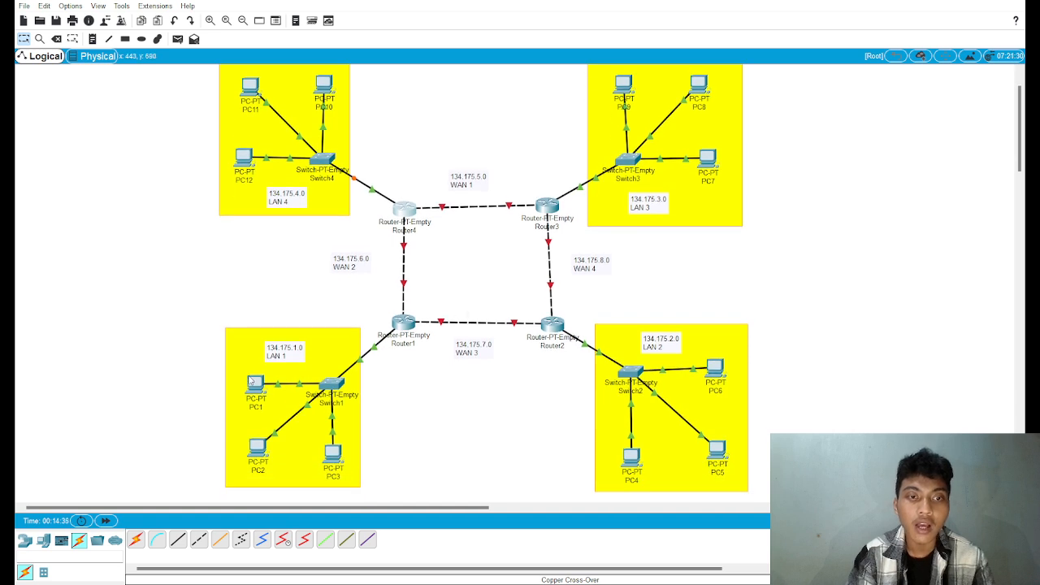
{"action": "left_click", "coordinate": [255, 385]}
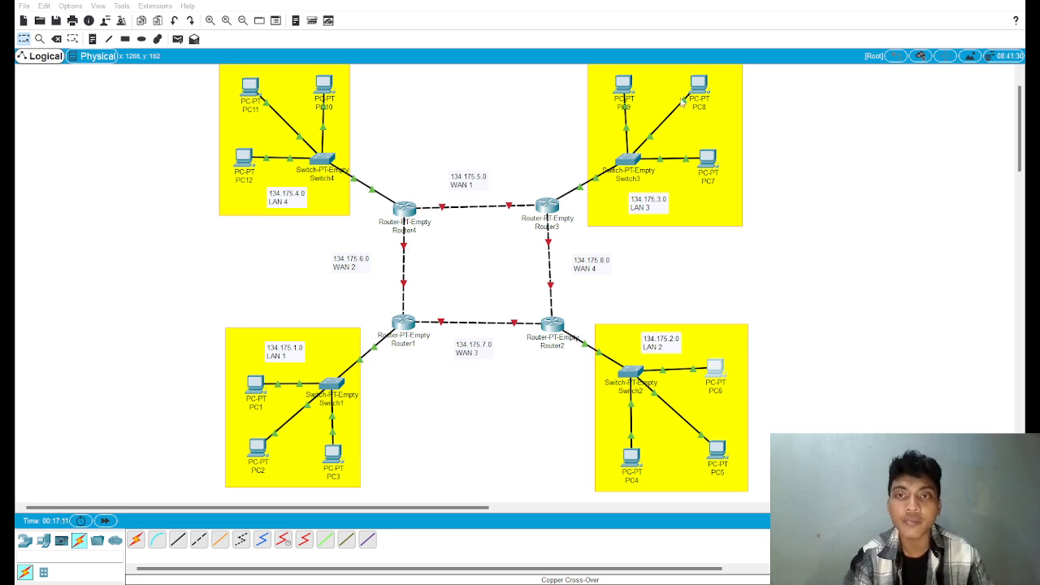
Step: Open the device windows of PC8 in LAN 3 and PC10 in LAN 4
{"action": "scroll", "coordinate": [696, 231], "scroll_direction": "up", "scroll_amount": 2}
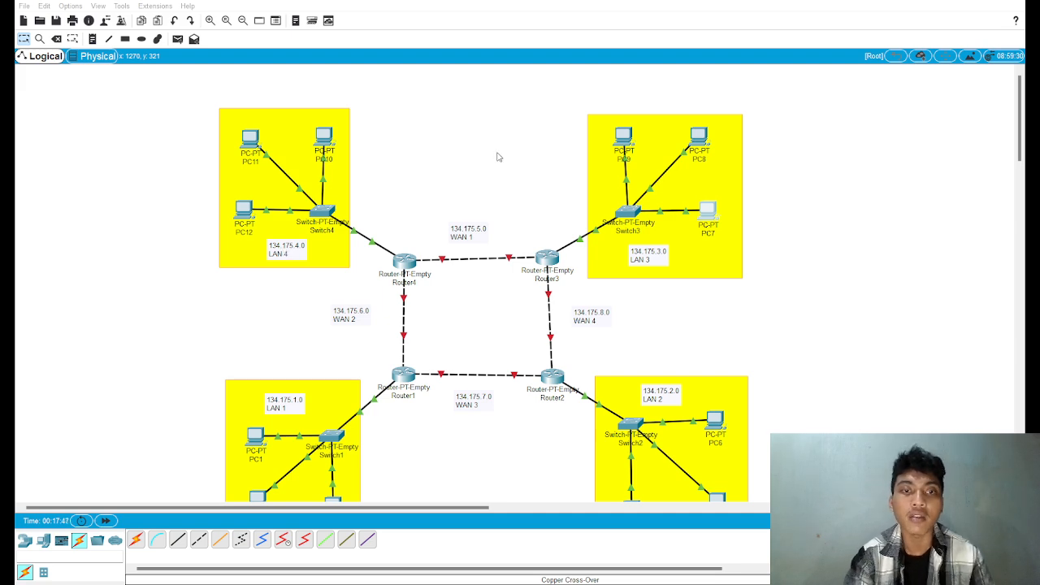
{"action": "left_click", "coordinate": [690, 137]}
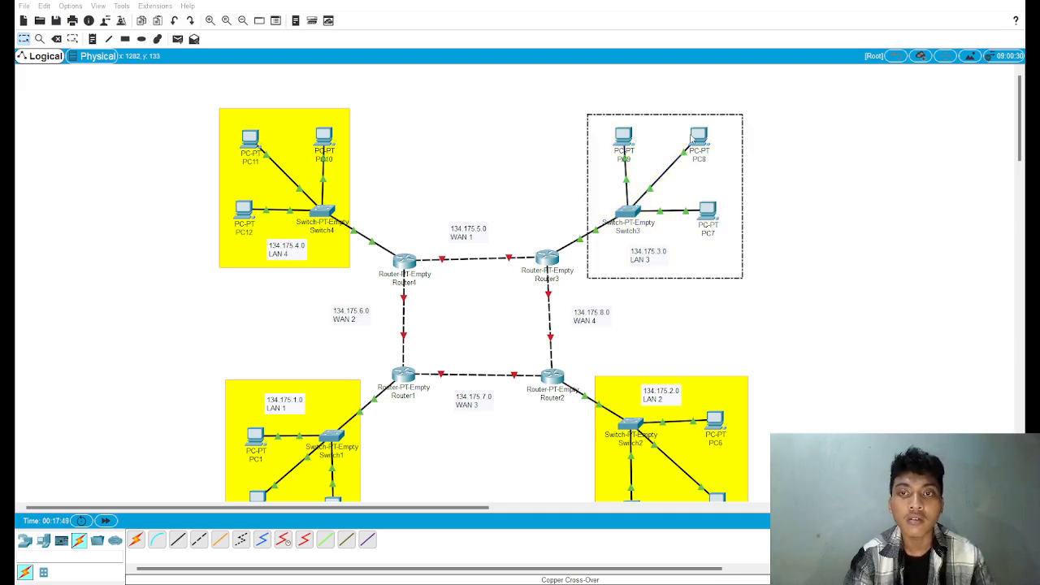
{"action": "left_click", "coordinate": [697, 136]}
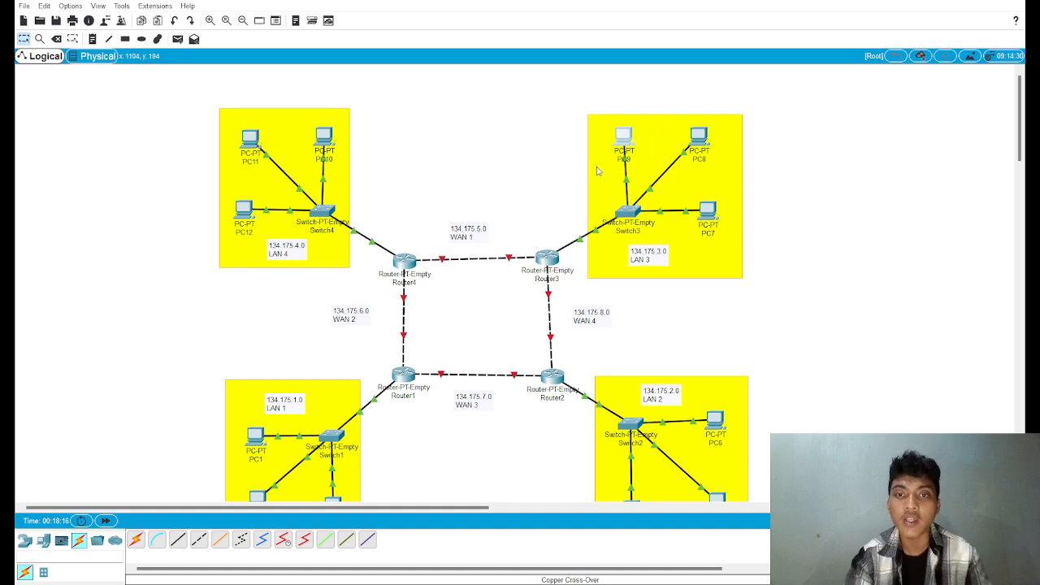
{"action": "left_click", "coordinate": [328, 137]}
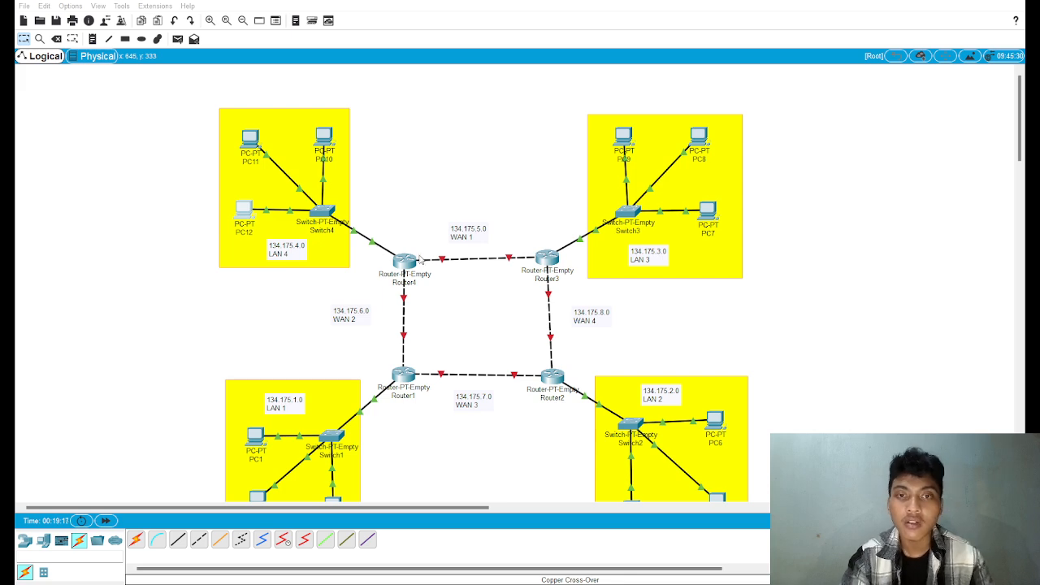
Step: Inspect the port labels on the router-to-router links of the WAN ring
{"action": "left_click", "coordinate": [672, 129]}
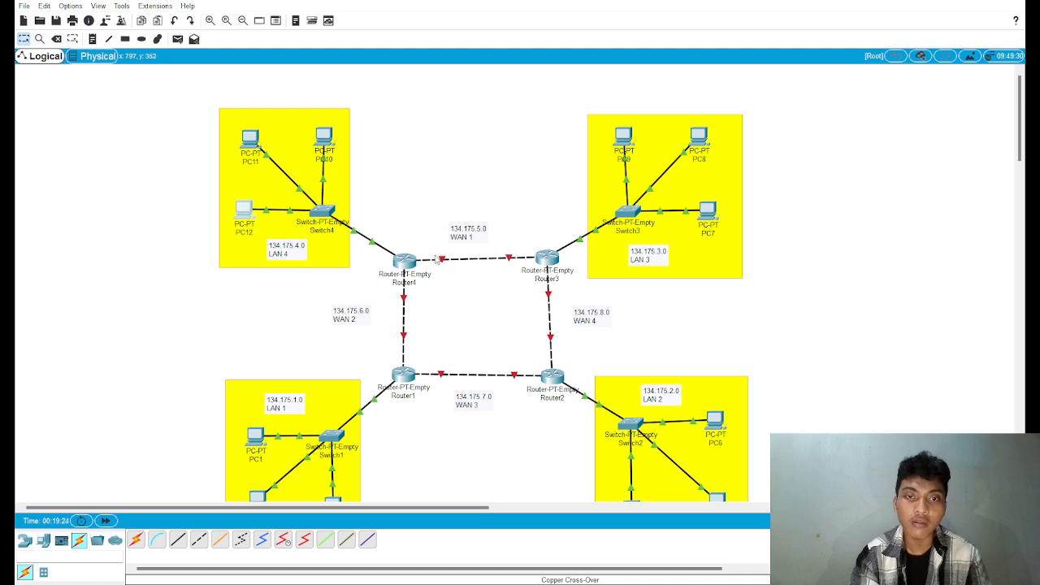
{"action": "mouse_move", "coordinate": [445, 261]}
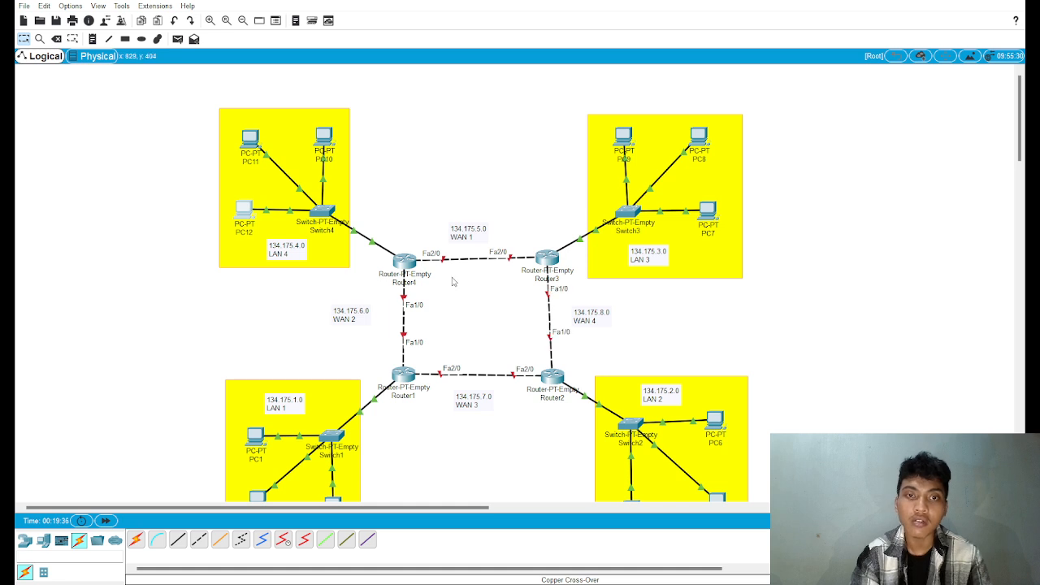
{"action": "scroll", "coordinate": [409, 391], "scroll_direction": "down", "scroll_amount": 3}
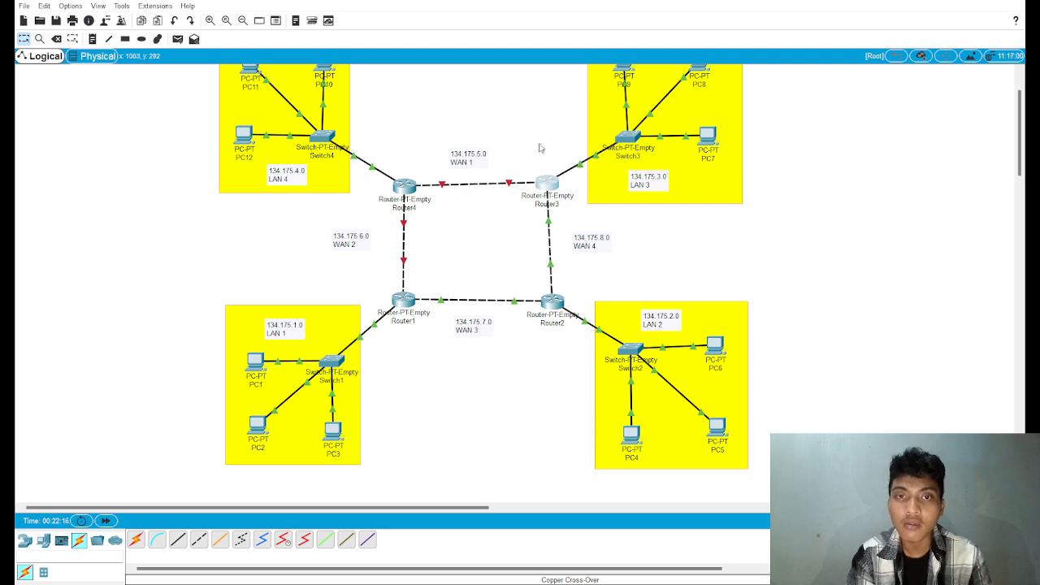
{"action": "mouse_move", "coordinate": [509, 186]}
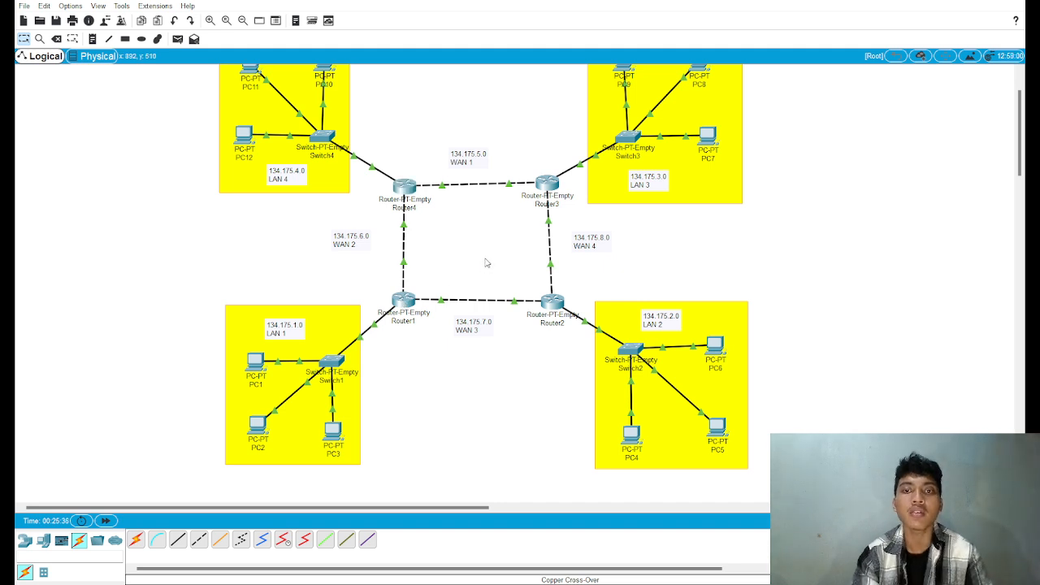
Step: Show the PDU list and send a simple PDU from PC11 in LAN 4 to PC7 in LAN 3
{"action": "scroll", "coordinate": [499, 352], "scroll_direction": "up", "scroll_amount": 2}
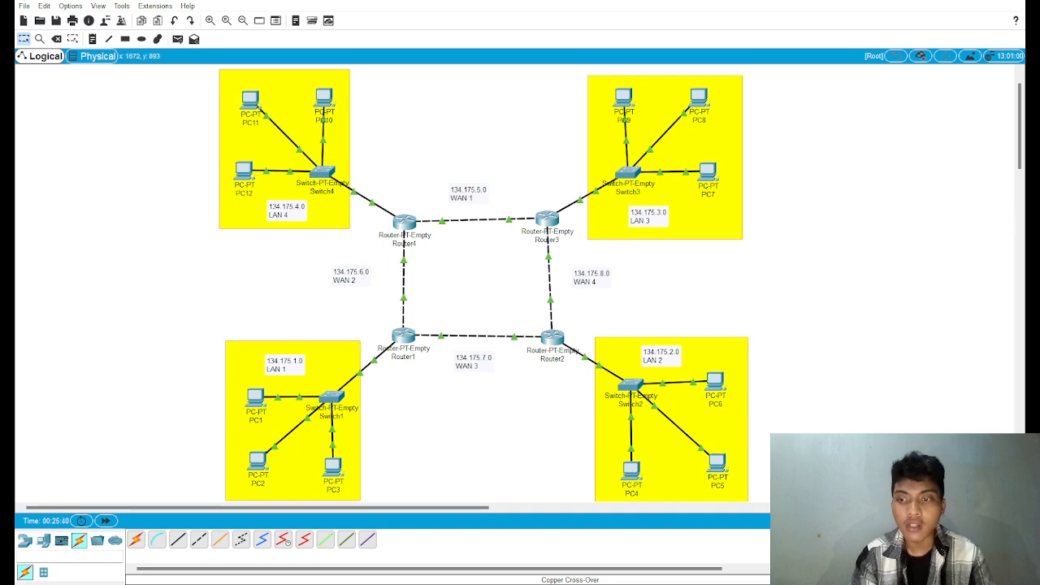
{"action": "left_click", "coordinate": [1021, 556]}
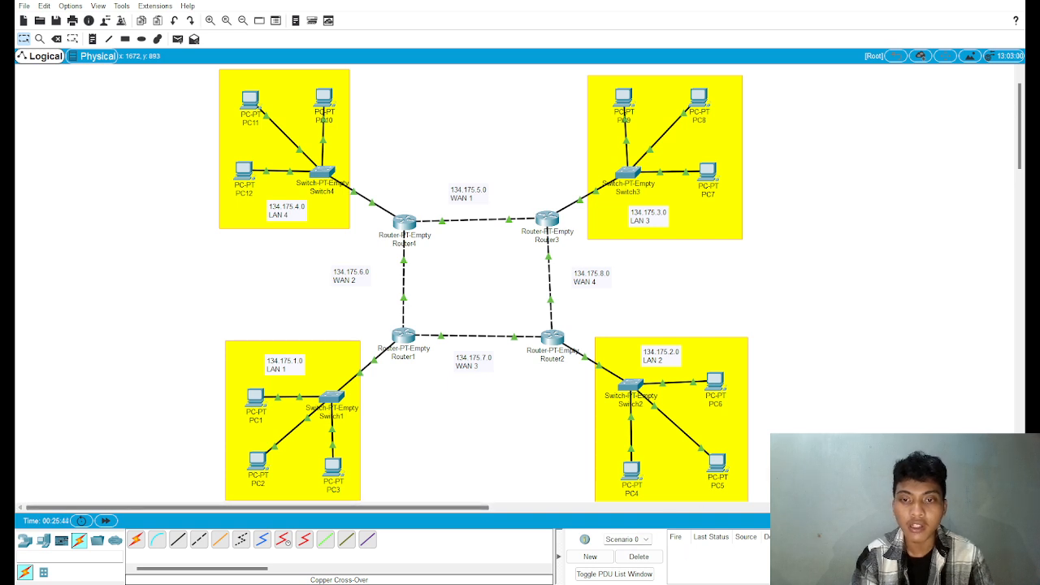
{"action": "left_click", "coordinate": [178, 39]}
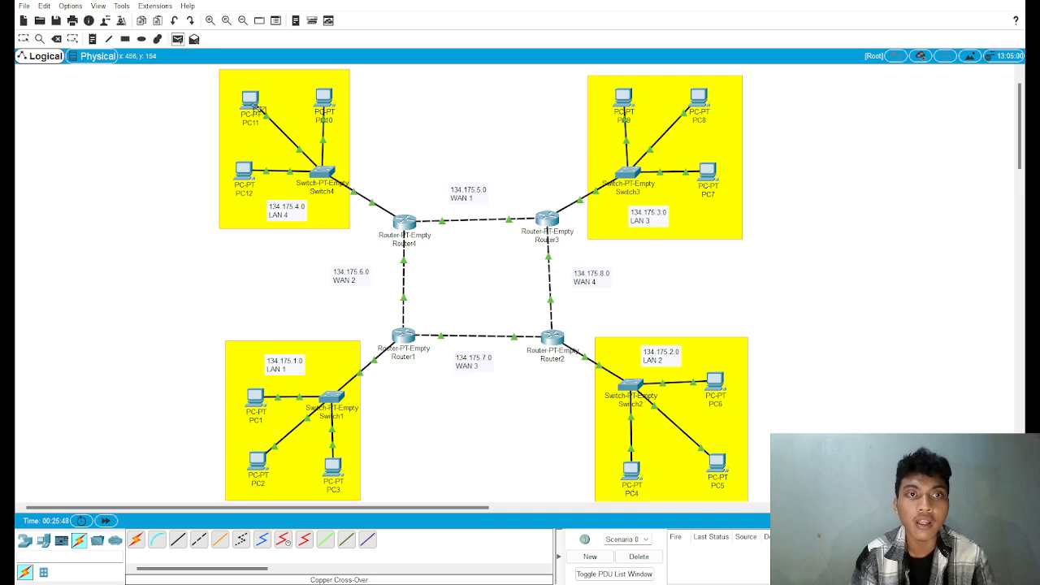
{"action": "left_click", "coordinate": [253, 101]}
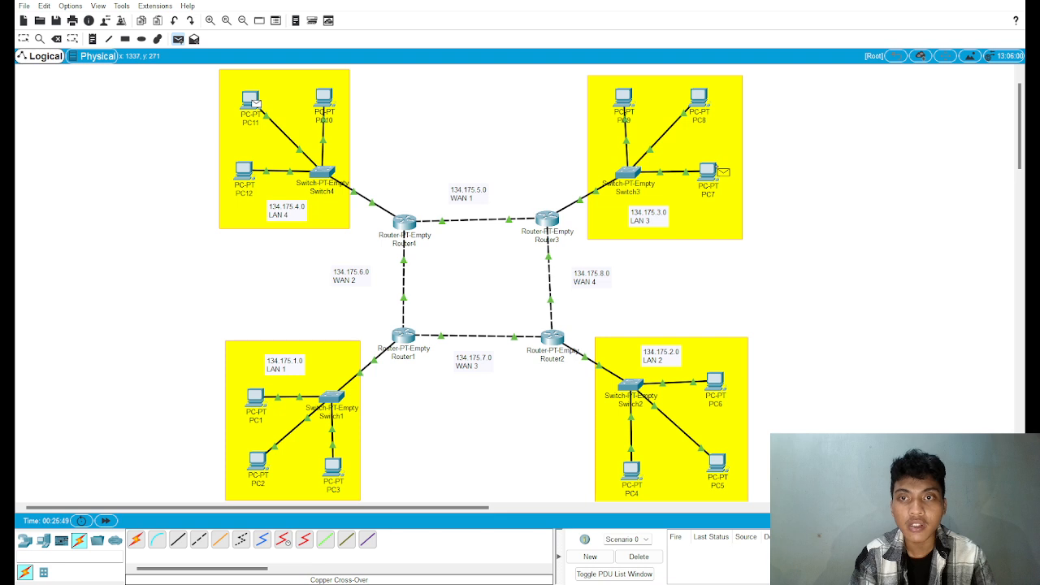
{"action": "left_click", "coordinate": [710, 173]}
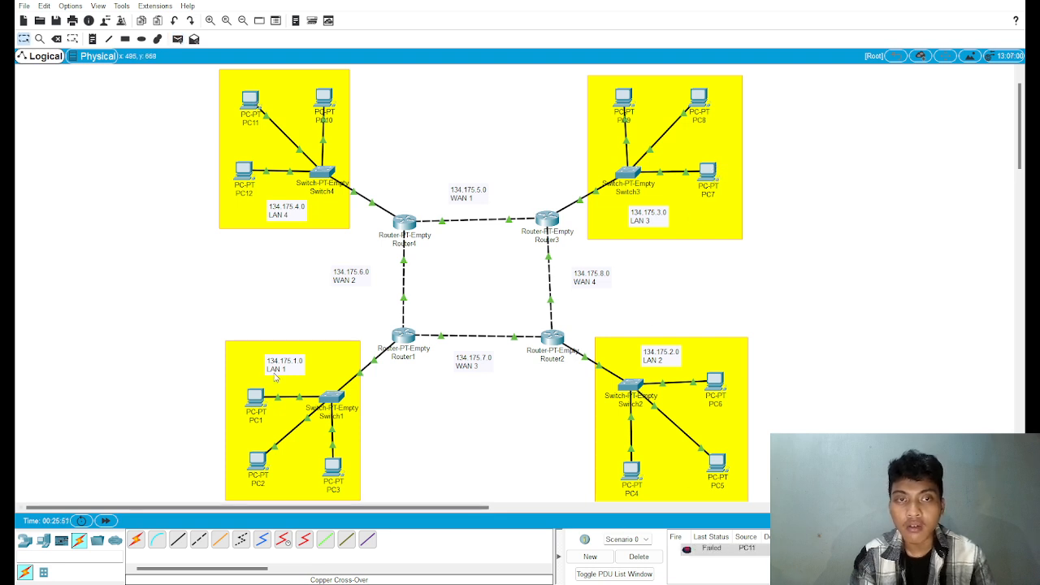
Step: Repeat the simple PDU test from PC11 to PC7 two more times
{"action": "left_click", "coordinate": [180, 40]}
{"action": "left_click", "coordinate": [252, 100]}
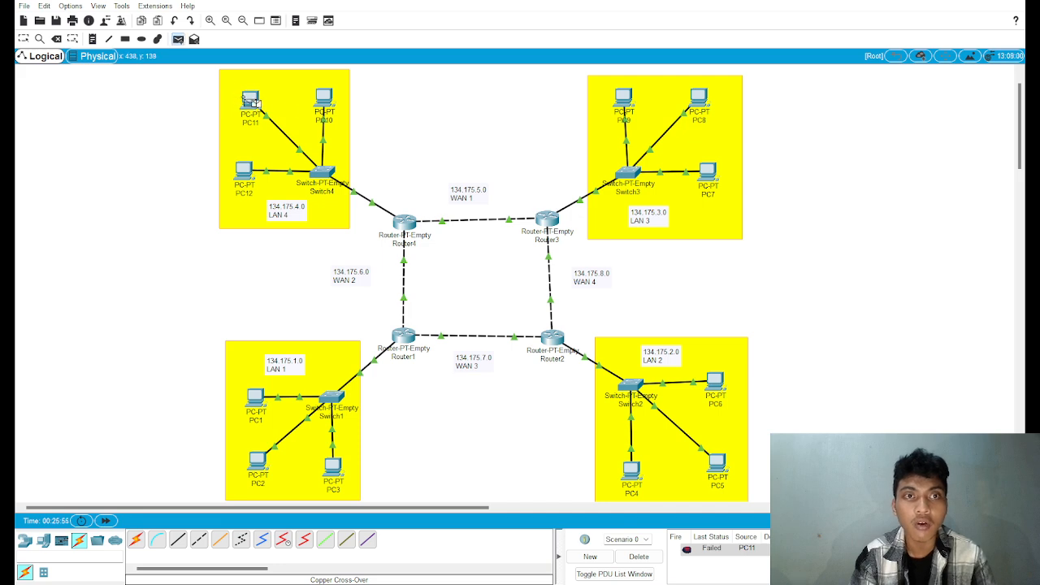
{"action": "left_click", "coordinate": [708, 174]}
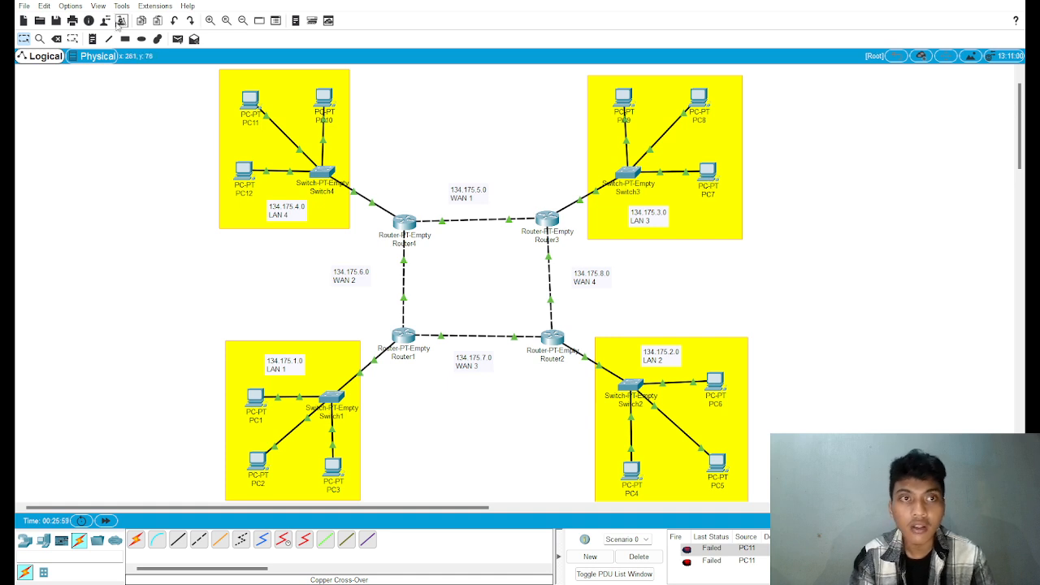
{"action": "left_click", "coordinate": [178, 40]}
{"action": "left_click", "coordinate": [252, 100]}
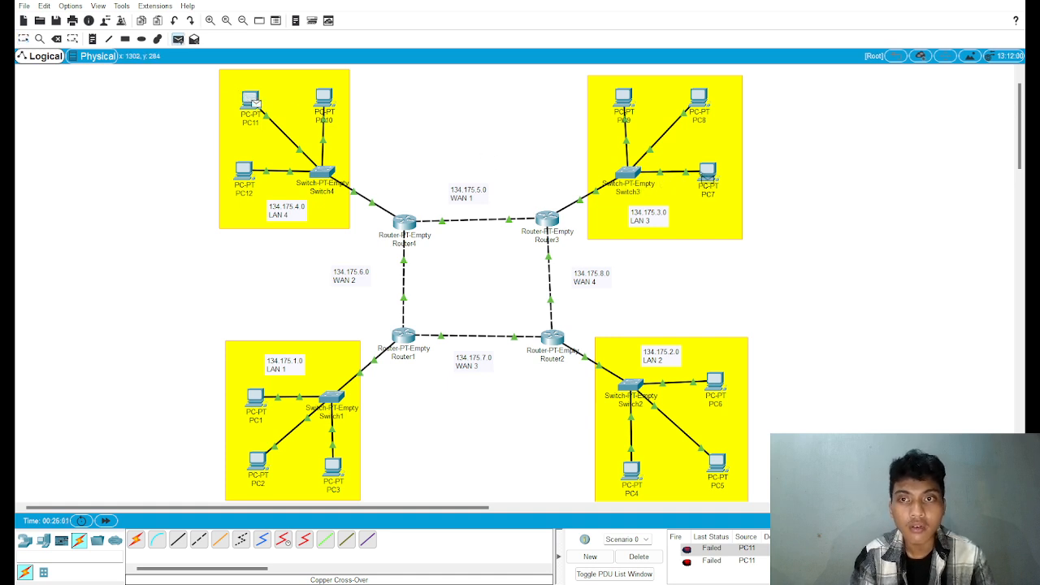
{"action": "left_click", "coordinate": [708, 173]}
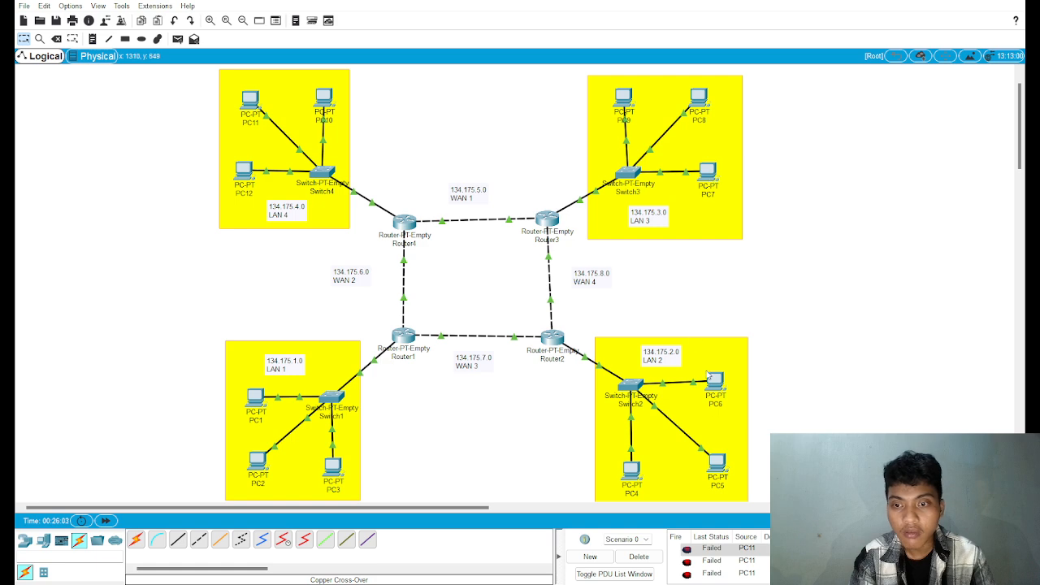
Step: Delete the scenario's existing PDUs and send a simple PDU from PC2 in LAN 1 to PC8 in LAN 3
{"action": "scroll", "coordinate": [732, 466], "scroll_direction": "down", "scroll_amount": 3}
{"action": "scroll", "coordinate": [720, 429], "scroll_direction": "up", "scroll_amount": 4}
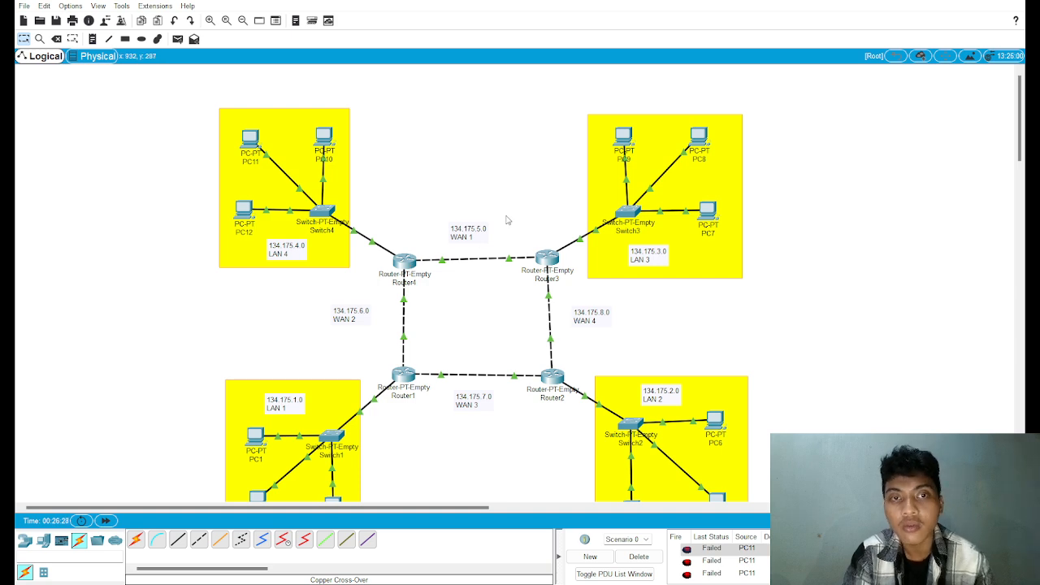
{"action": "scroll", "coordinate": [506, 219], "scroll_direction": "down", "scroll_amount": 2}
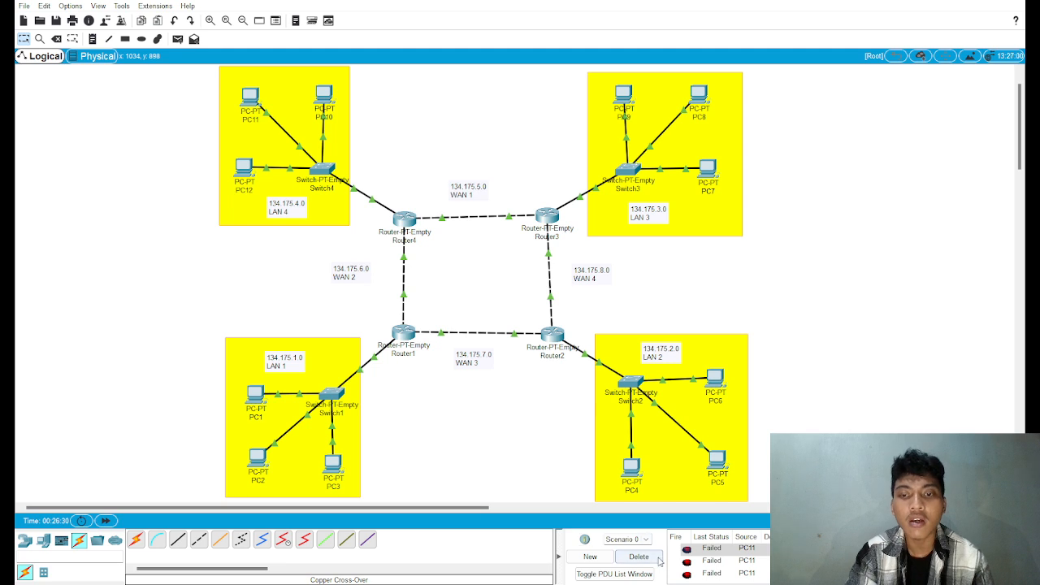
{"action": "left_click", "coordinate": [639, 556]}
{"action": "left_click", "coordinate": [178, 39]}
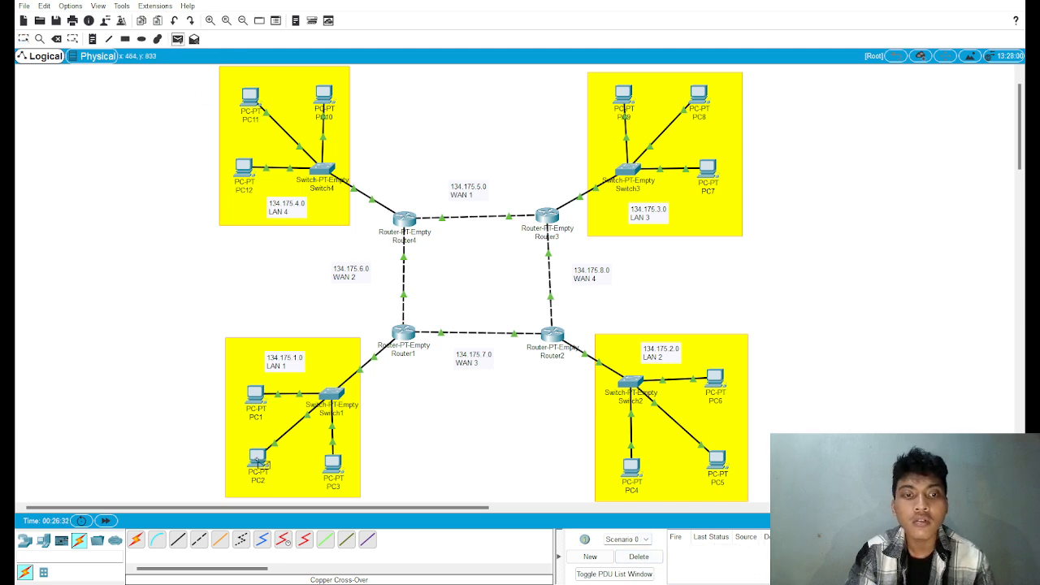
{"action": "left_click", "coordinate": [260, 459]}
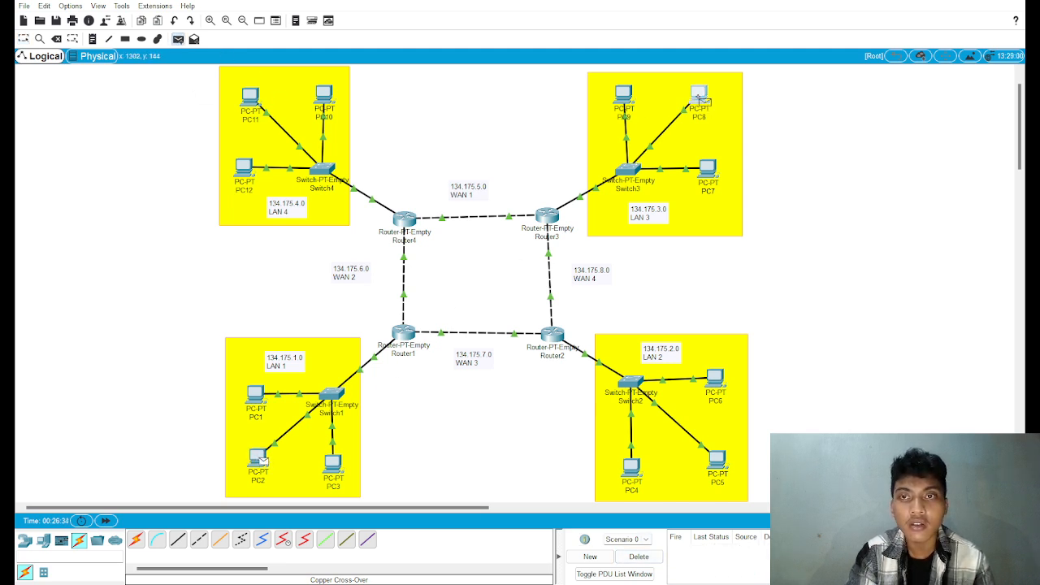
{"action": "left_click", "coordinate": [701, 99]}
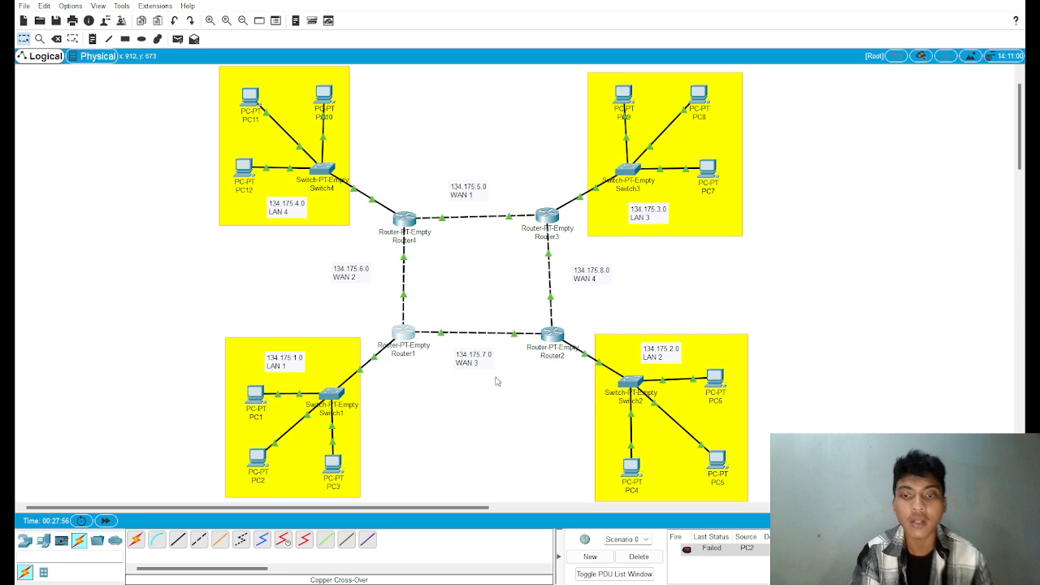
Step: Clear the PDU list and send two simple PDUs from PC12 in LAN 4 to PC8 in LAN 3
{"action": "left_click", "coordinate": [628, 555]}
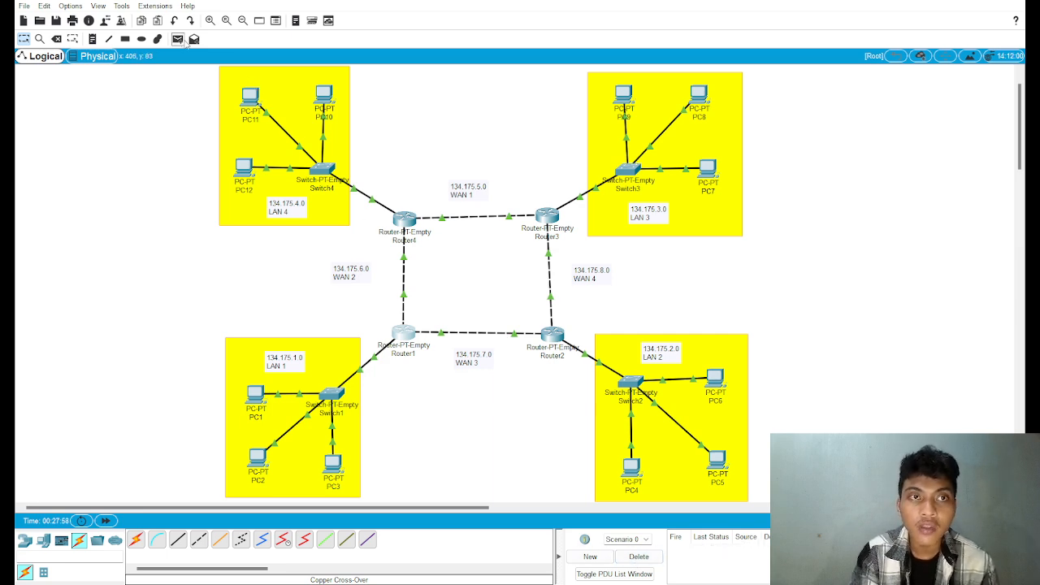
{"action": "left_click", "coordinate": [177, 38]}
{"action": "left_click", "coordinate": [244, 168]}
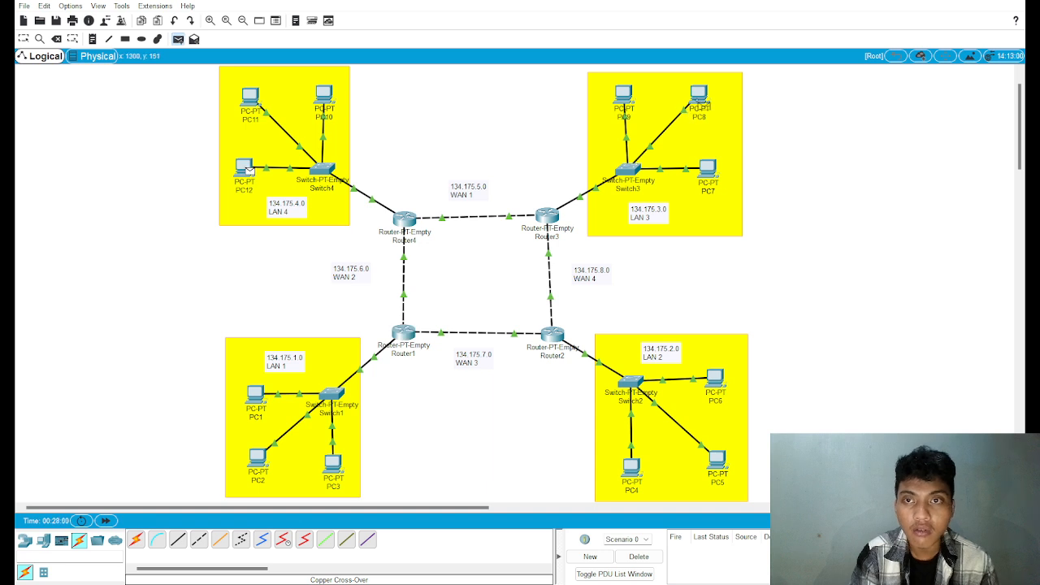
{"action": "left_click", "coordinate": [698, 96]}
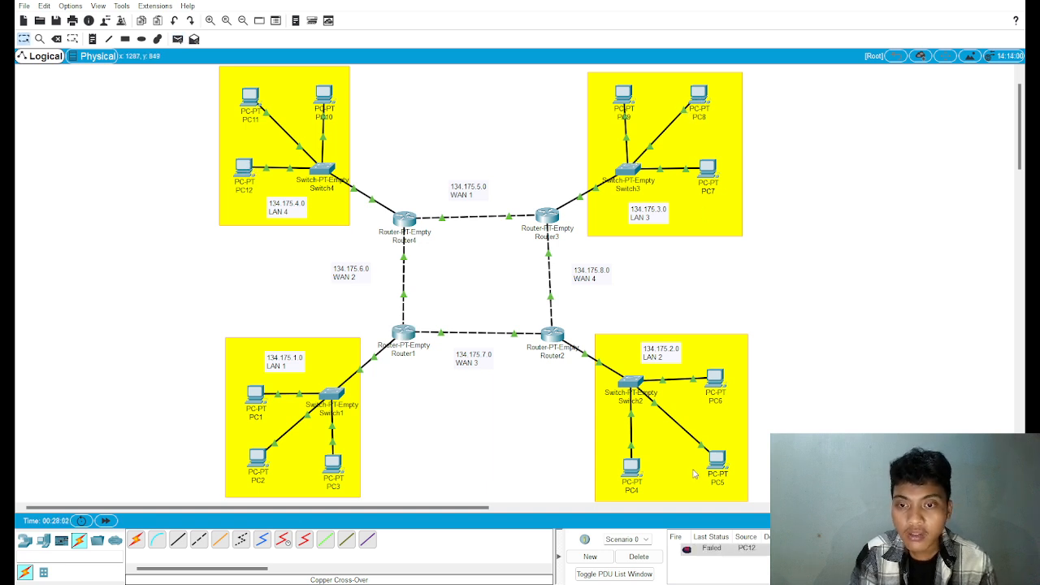
{"action": "left_click", "coordinate": [177, 39]}
{"action": "left_click", "coordinate": [244, 167]}
{"action": "left_click", "coordinate": [702, 101]}
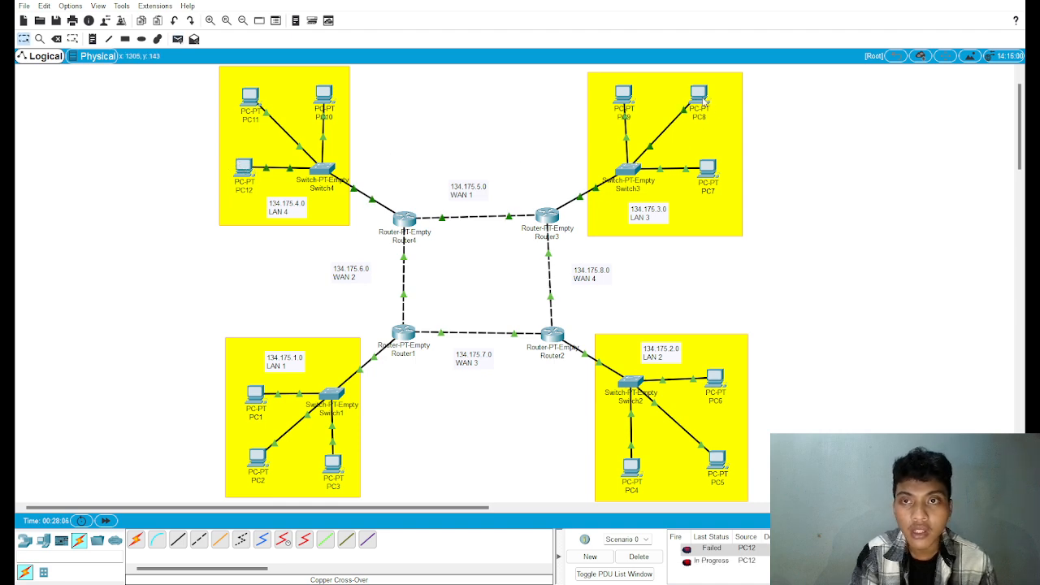
Step: Send simple PDUs to PC3 in LAN 1, one from PC11 and one from PC10
{"action": "left_click", "coordinate": [178, 39]}
{"action": "left_click", "coordinate": [252, 99]}
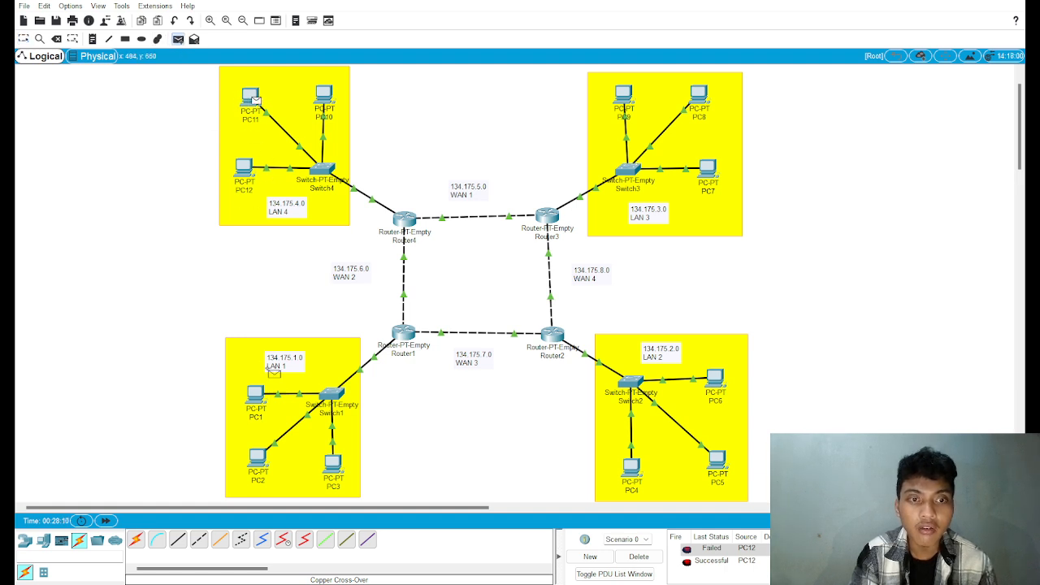
{"action": "left_click", "coordinate": [336, 467]}
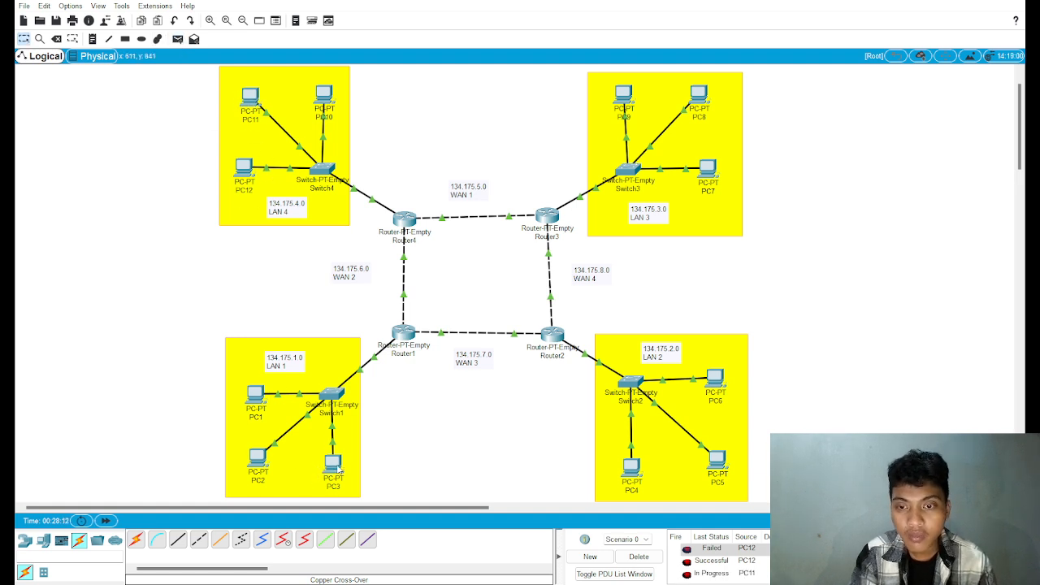
{"action": "left_click", "coordinate": [178, 39]}
{"action": "left_click", "coordinate": [328, 98]}
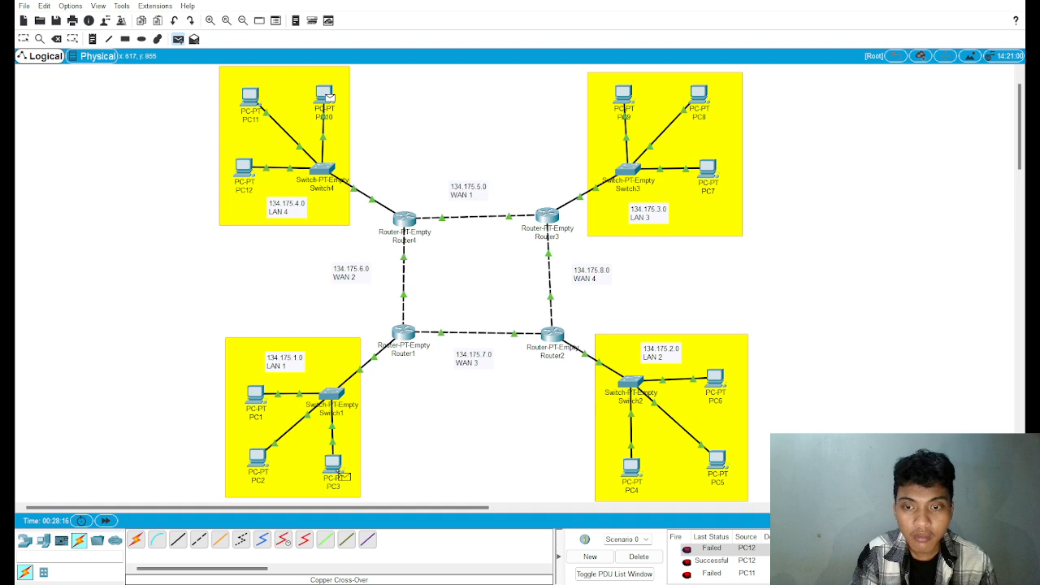
{"action": "left_click", "coordinate": [336, 468]}
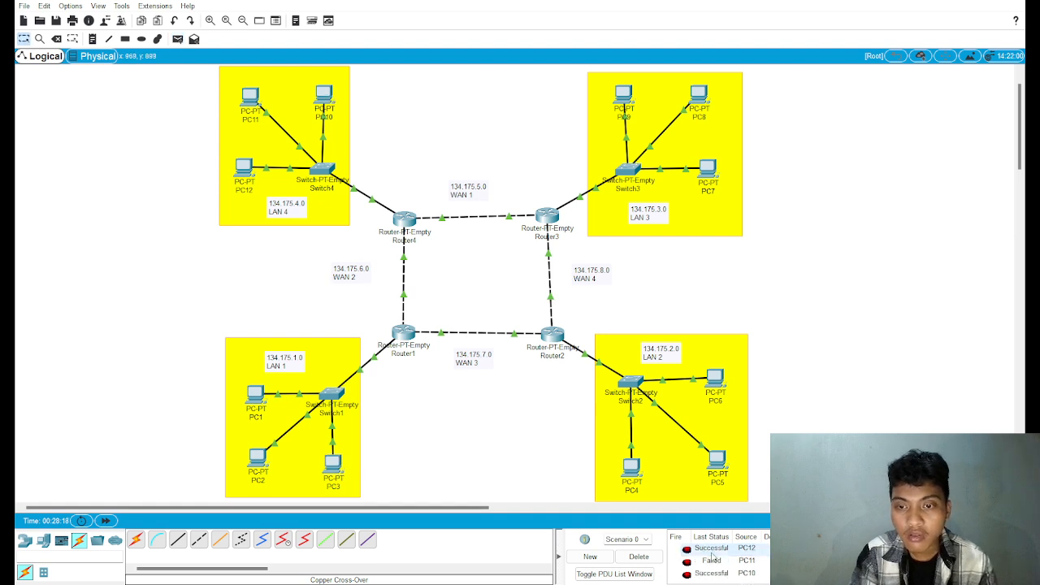
Step: Clear the PDU list, and send simple PDUs from PC12 to PC5 and from PC10 to PC6 in LAN 2
{"action": "left_click", "coordinate": [639, 557]}
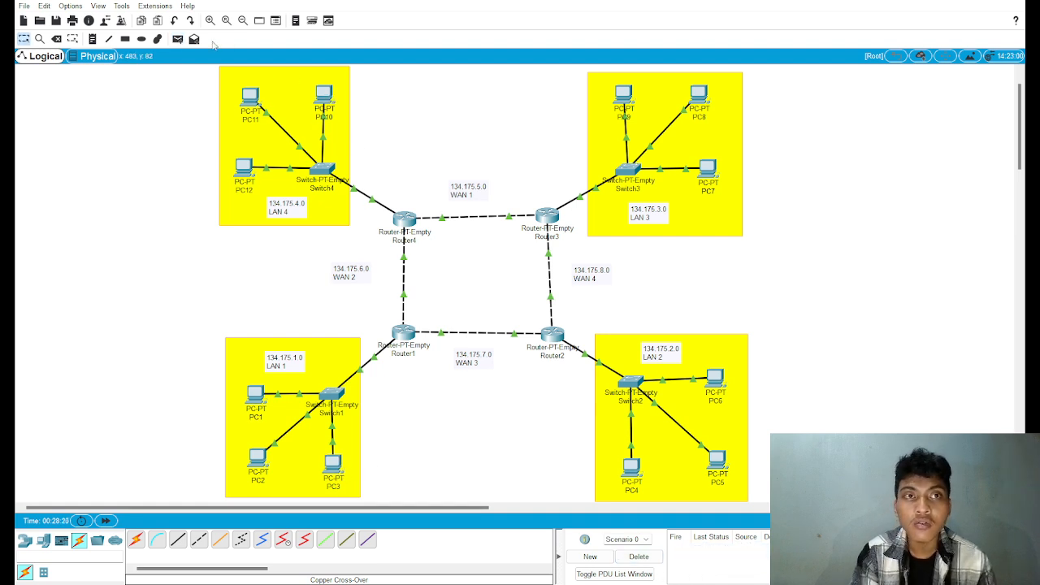
{"action": "left_click", "coordinate": [178, 38]}
{"action": "left_click", "coordinate": [246, 168]}
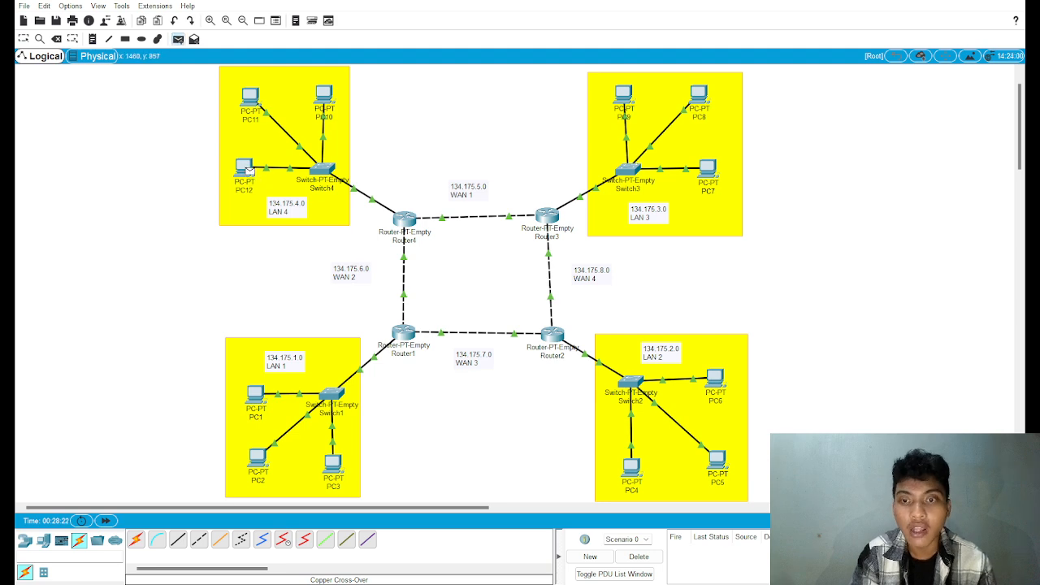
{"action": "left_click", "coordinate": [720, 468]}
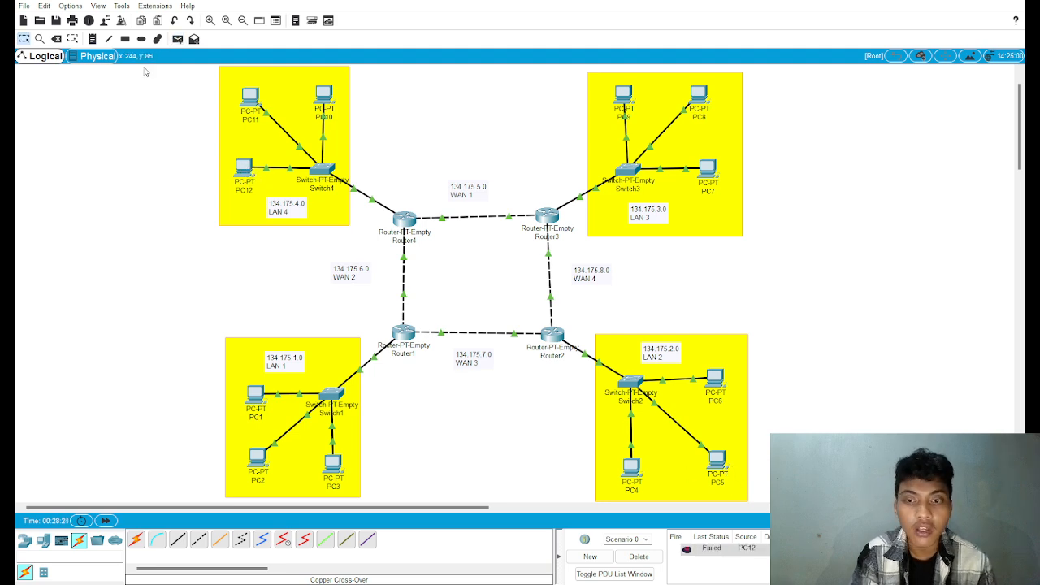
{"action": "left_click", "coordinate": [178, 38]}
{"action": "left_click", "coordinate": [325, 96]}
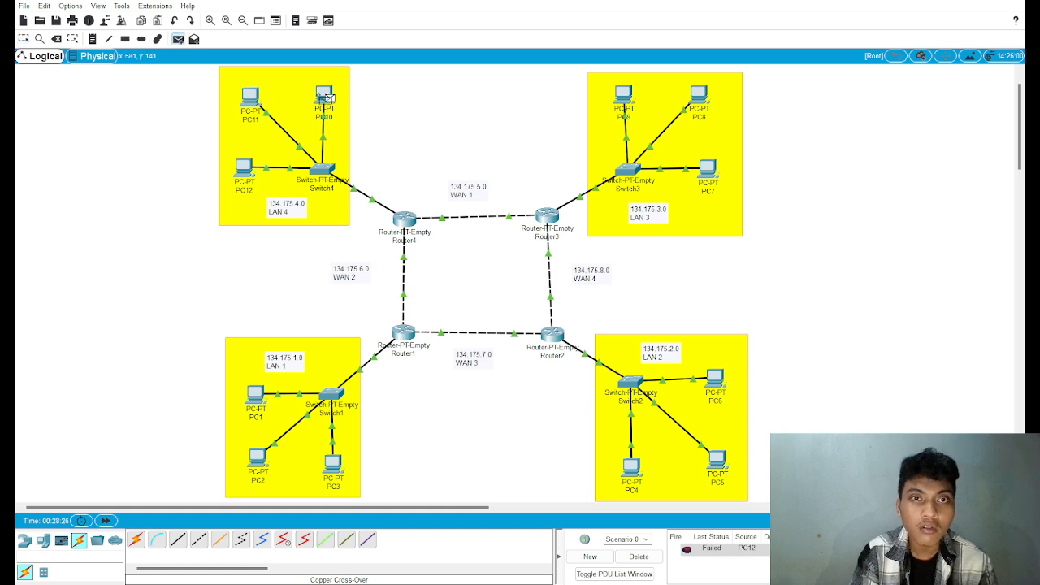
{"action": "left_click", "coordinate": [716, 382]}
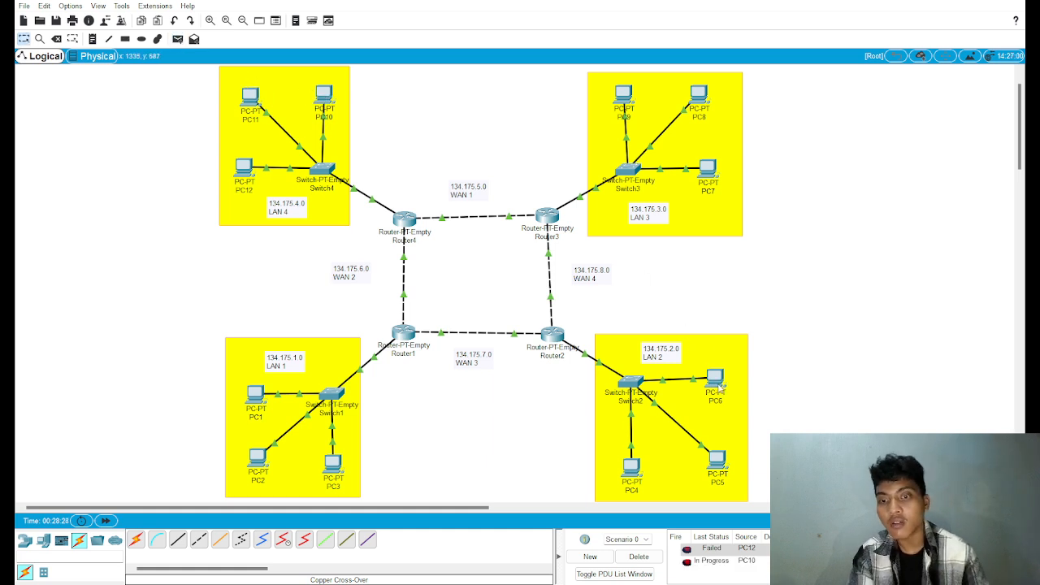
Step: Send simple PDUs from LAN 4 to LAN 2, one from PC10 to PC6 and one from PC11 to PC5
{"action": "left_click", "coordinate": [178, 38]}
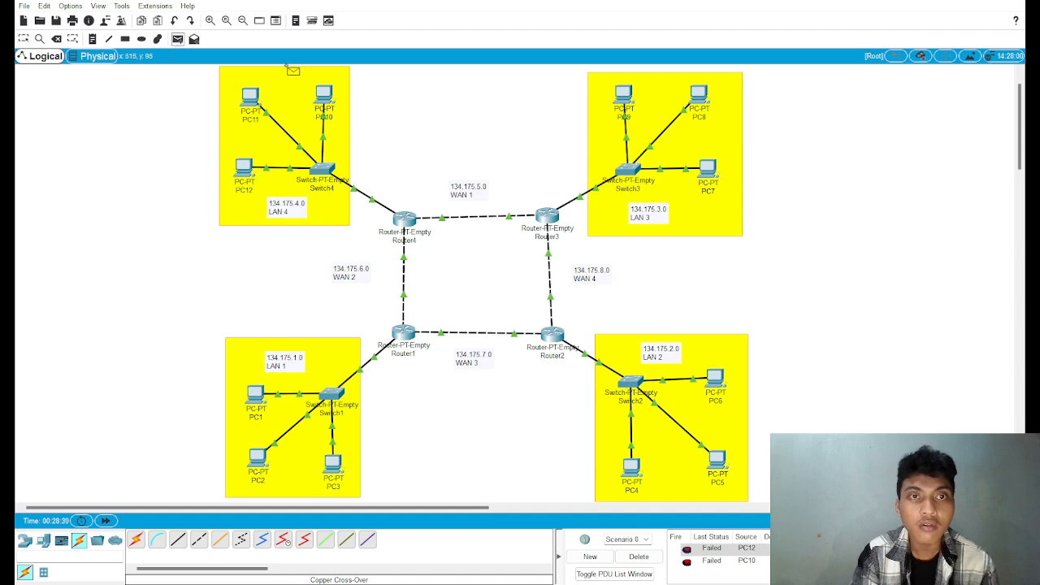
{"action": "left_click", "coordinate": [324, 96]}
{"action": "left_click", "coordinate": [721, 380]}
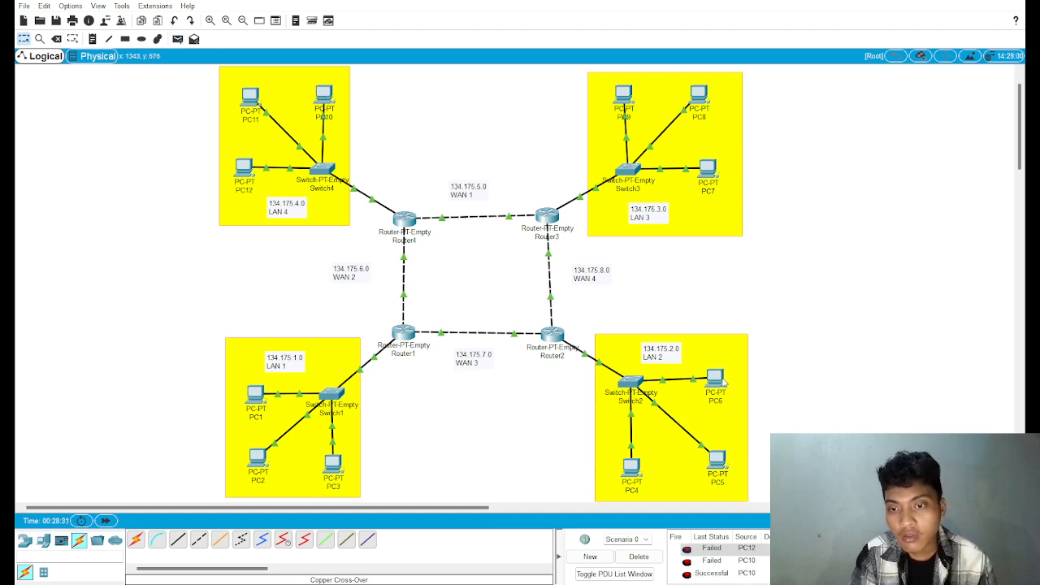
{"action": "left_click", "coordinate": [178, 38]}
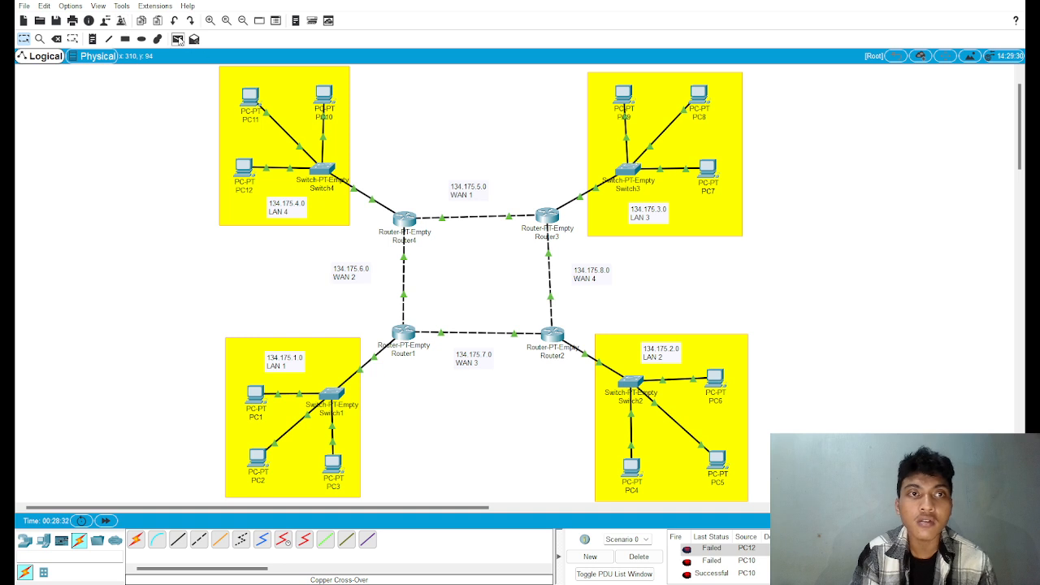
{"action": "left_click", "coordinate": [246, 93]}
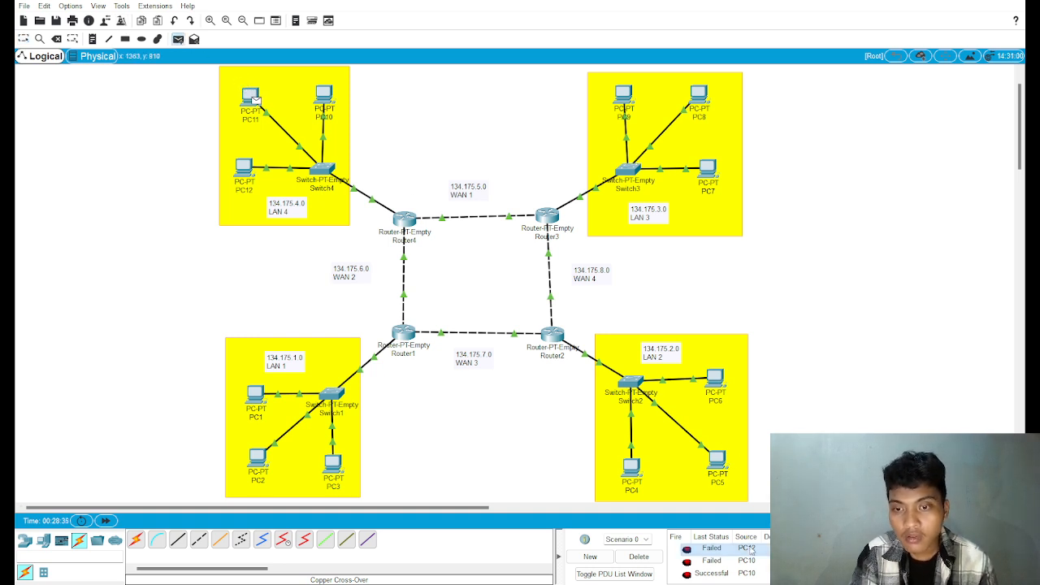
{"action": "left_click", "coordinate": [718, 462]}
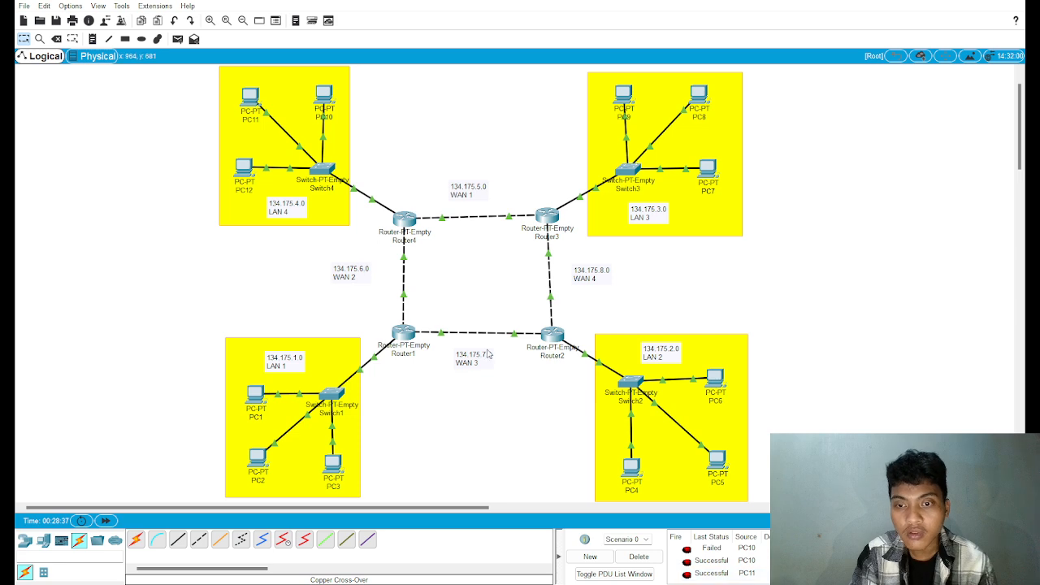
Step: Send a simple PDU from PC12 in LAN 4 to PC8 in LAN 3
{"action": "left_click", "coordinate": [178, 38]}
{"action": "left_click", "coordinate": [244, 168]}
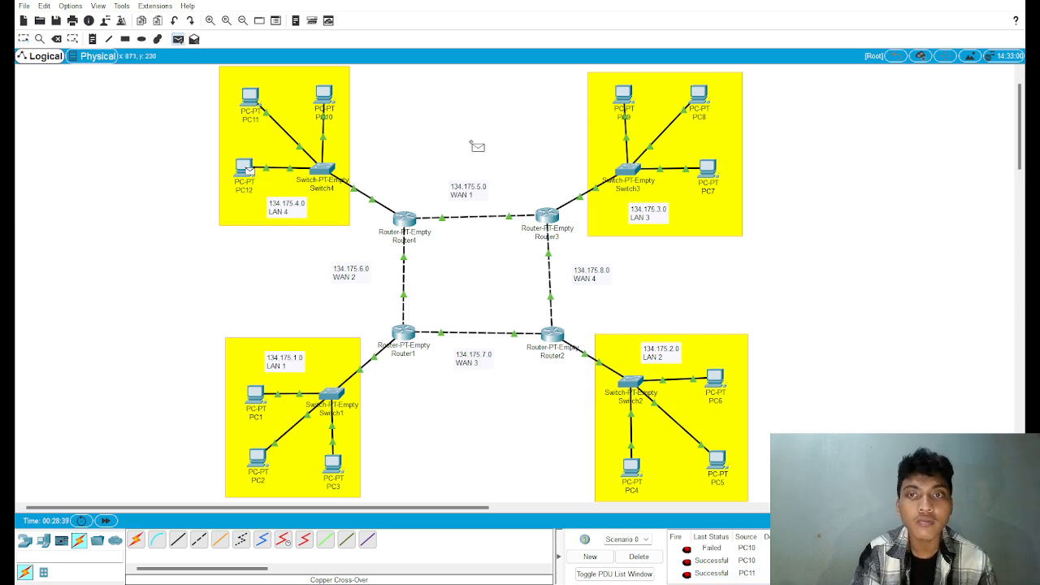
{"action": "left_click", "coordinate": [704, 102]}
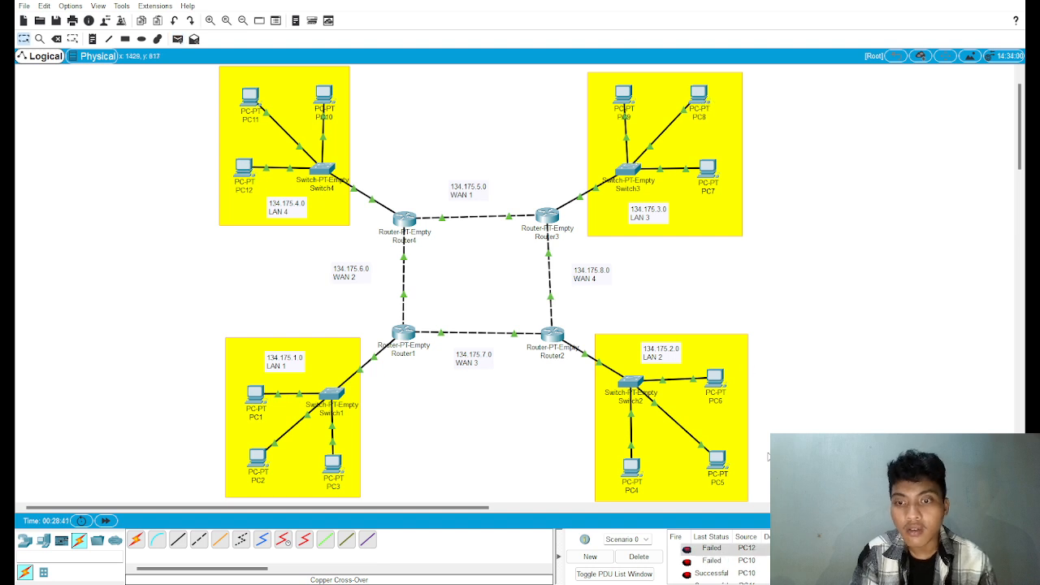
Step: Clear the scenario's PDU list and send a simple PDU from PC3 in LAN 1 to PC7 in LAN 3
{"action": "left_click", "coordinate": [645, 557]}
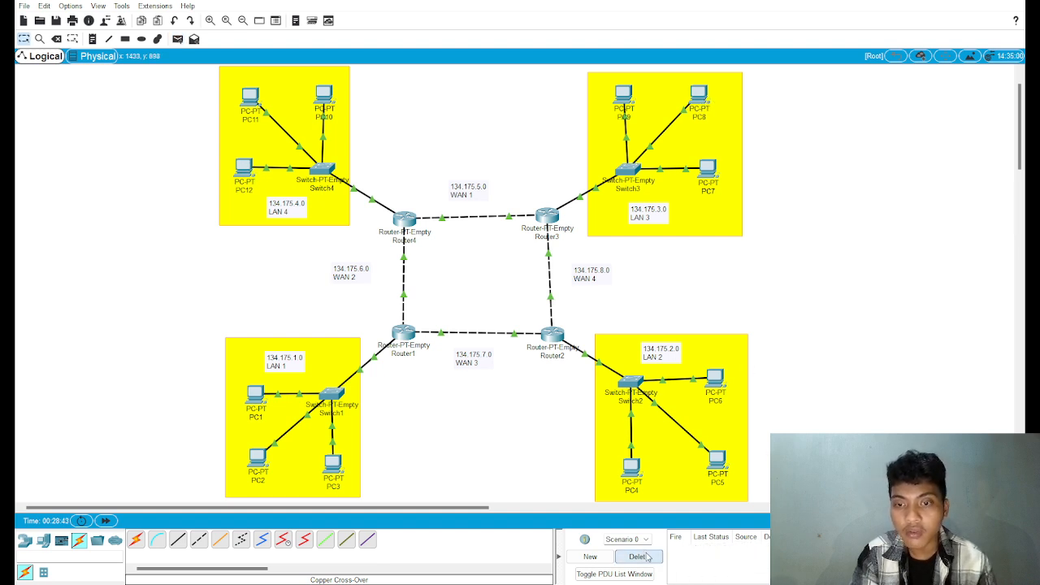
{"action": "left_click", "coordinate": [178, 38]}
{"action": "left_click", "coordinate": [334, 465]}
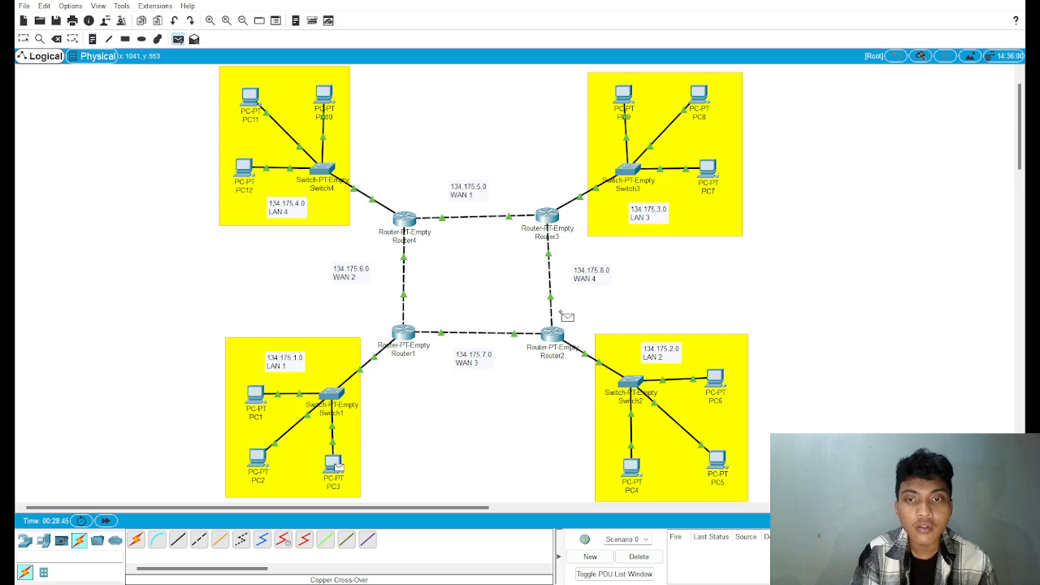
{"action": "left_click", "coordinate": [708, 168]}
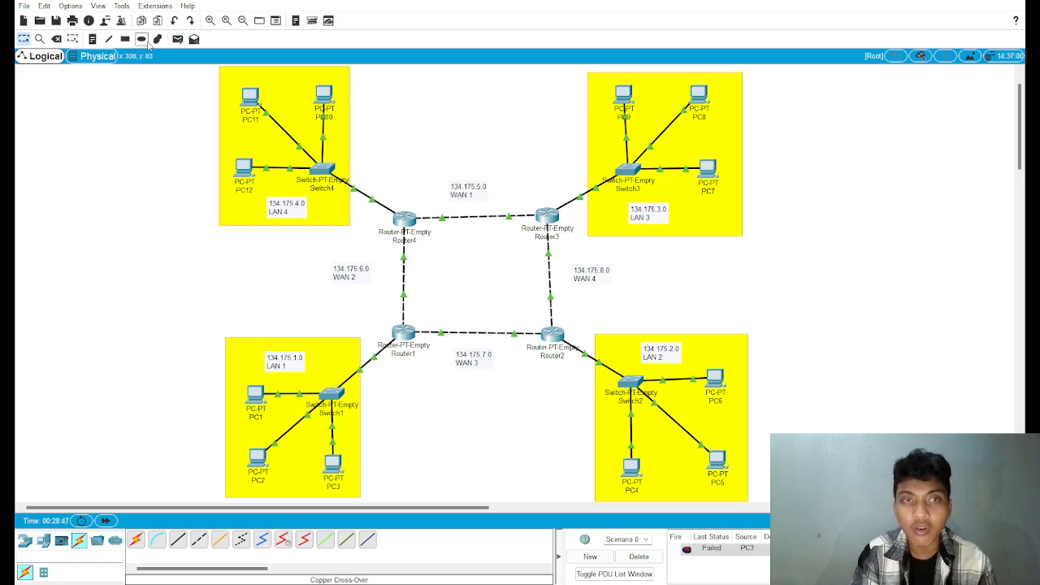
Step: Send simple PDUs from PC1 in LAN 1 to PC8 in LAN 3 and from PC6 in LAN 2 to PC1
{"action": "left_click", "coordinate": [178, 38]}
{"action": "left_click", "coordinate": [327, 461]}
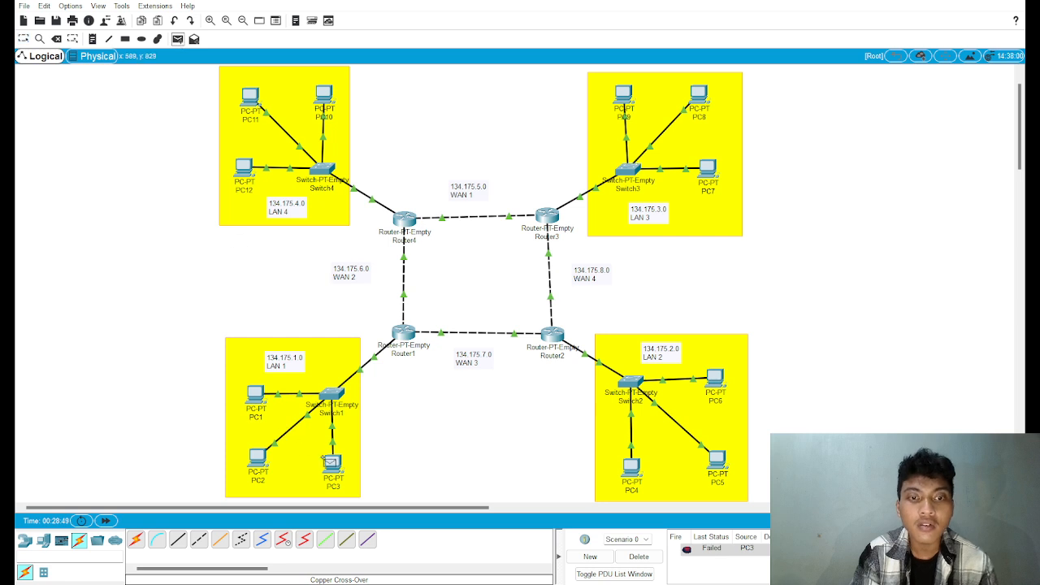
{"action": "left_click", "coordinate": [255, 395]}
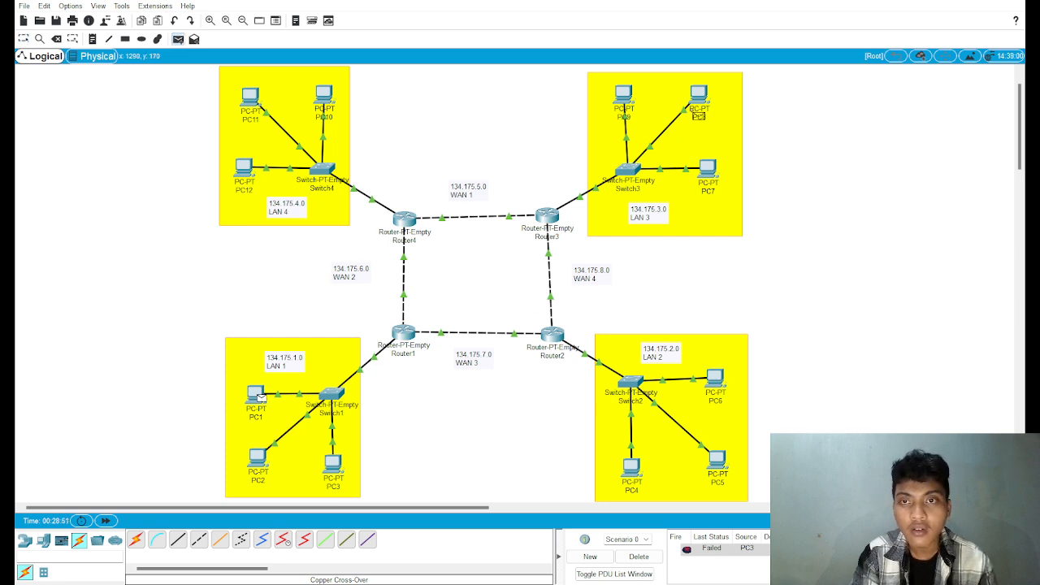
{"action": "left_click", "coordinate": [700, 100]}
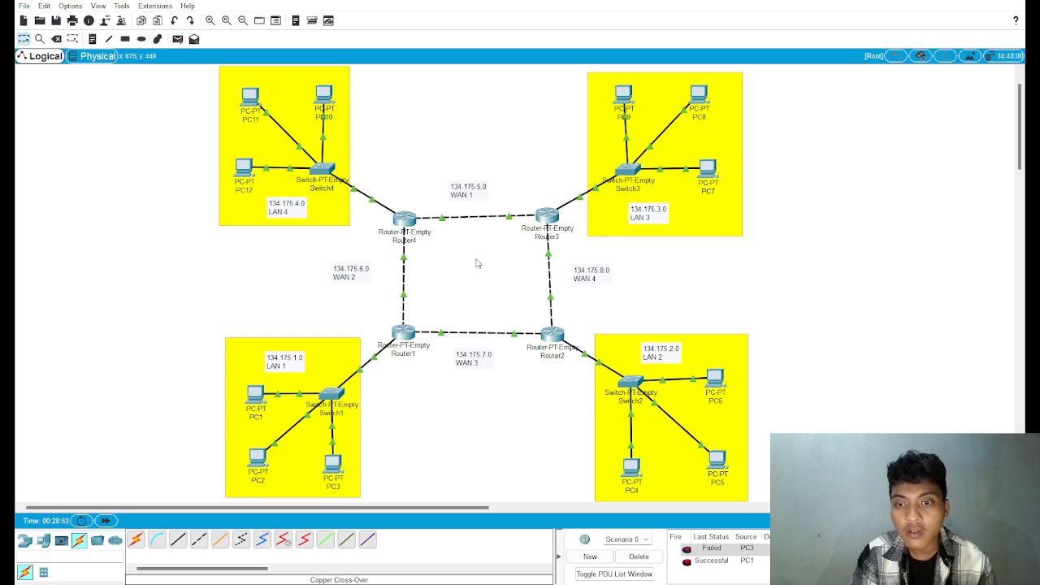
{"action": "left_click", "coordinate": [178, 39]}
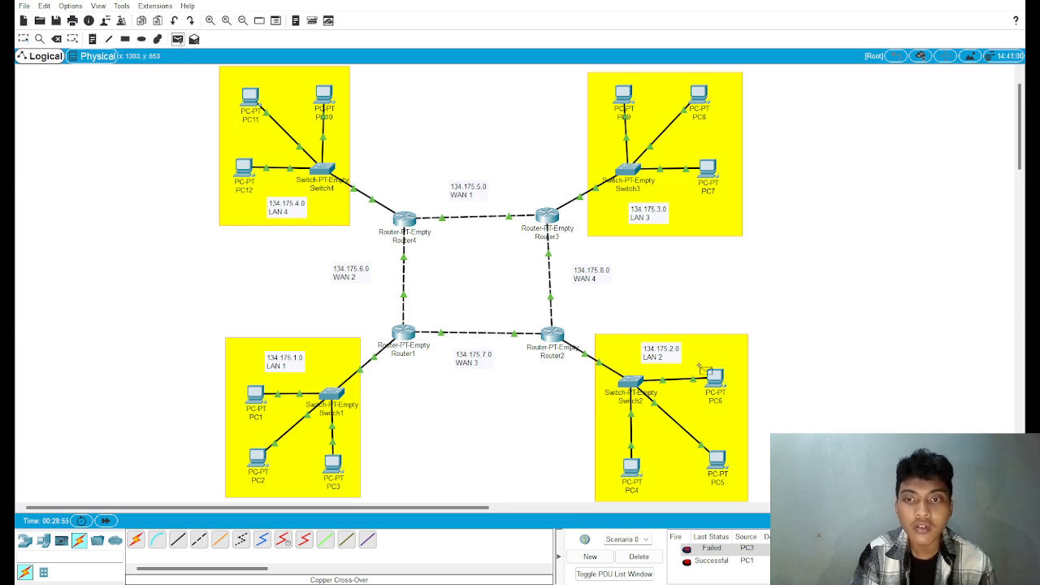
{"action": "left_click", "coordinate": [712, 382]}
{"action": "left_click", "coordinate": [258, 400]}
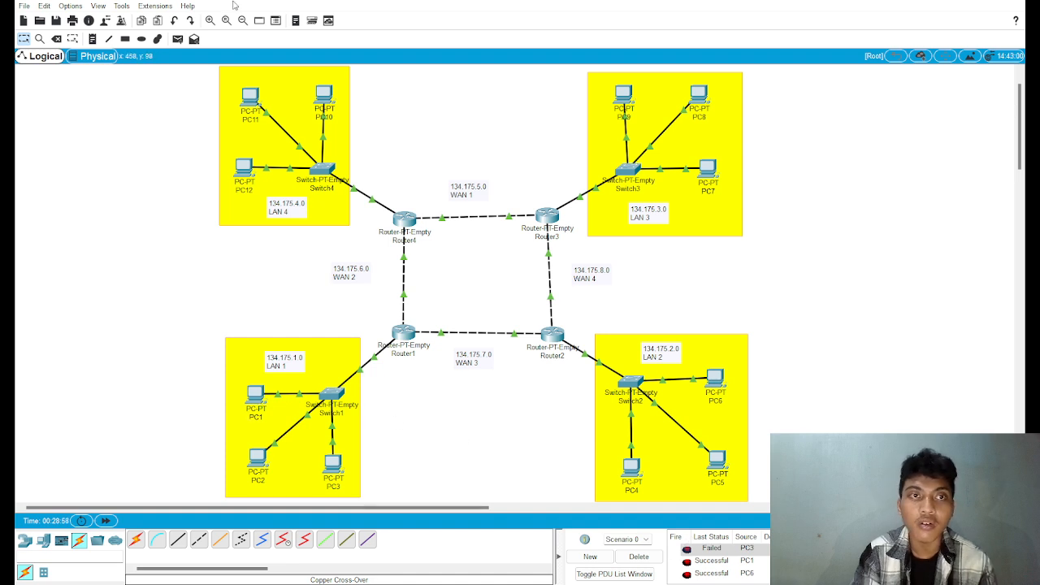
Step: Delete the scenario's existing PDUs and send a simple PDU from PC3 in LAN 1 to PC6 in LAN 2
{"action": "left_click", "coordinate": [638, 556]}
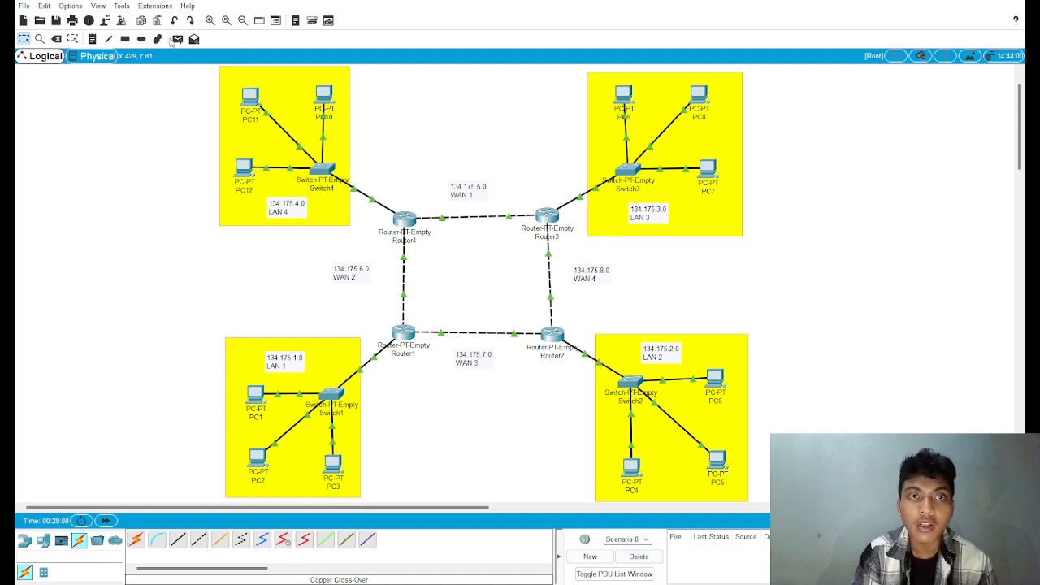
{"action": "left_click", "coordinate": [177, 39]}
{"action": "left_click", "coordinate": [334, 464]}
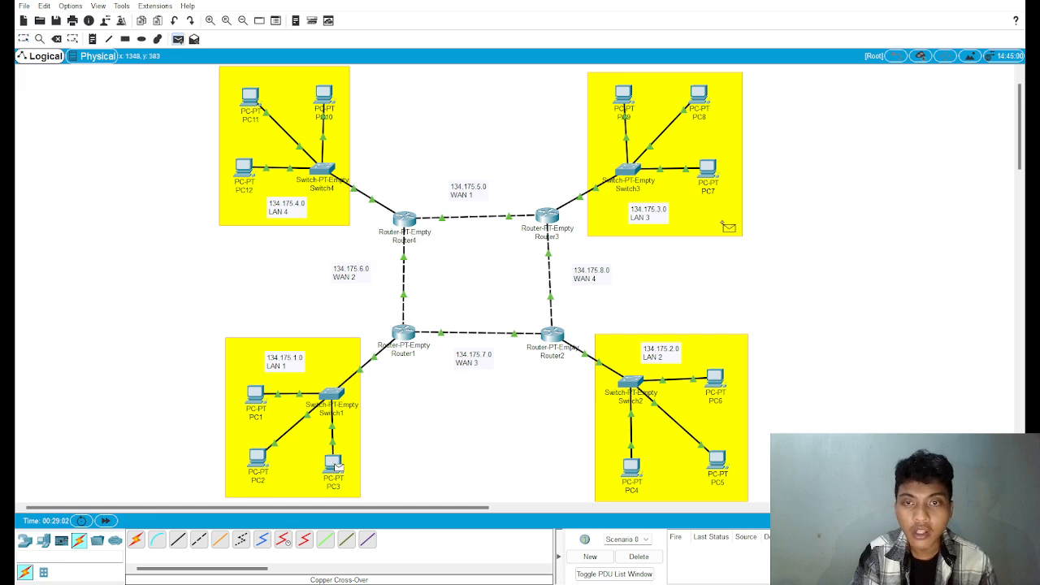
{"action": "left_click", "coordinate": [722, 377]}
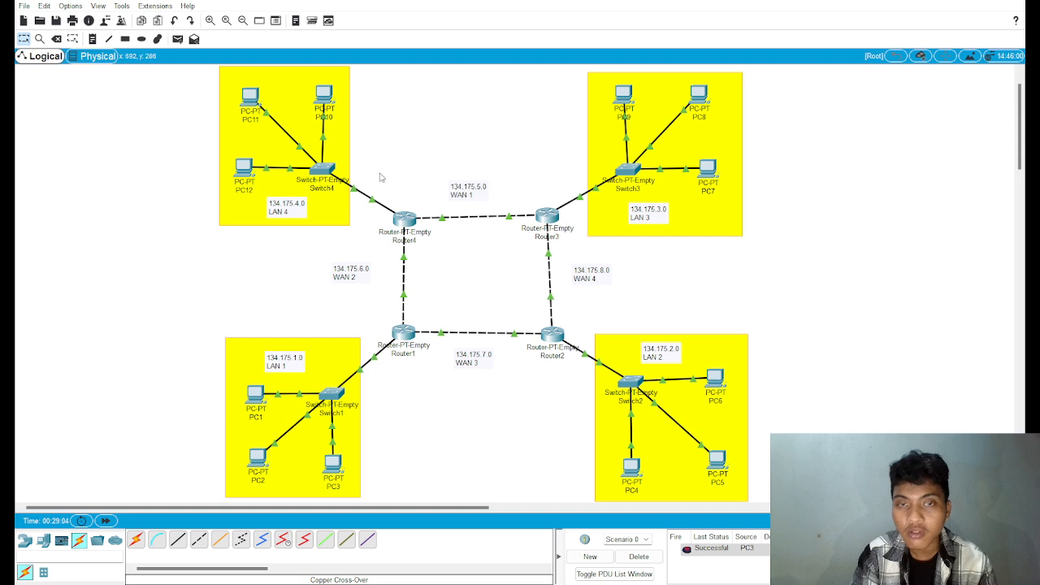